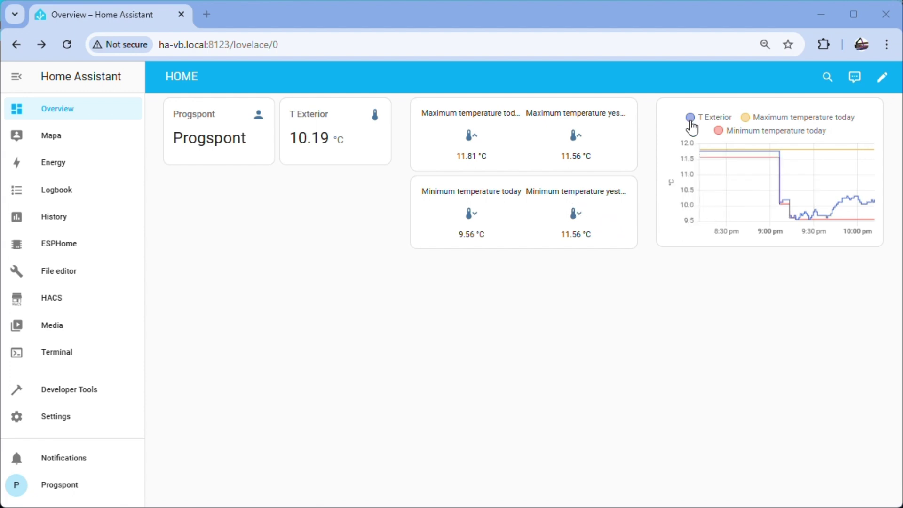
- Toggle the T Exterior series off and back on in the temperature graph
click(707, 122)
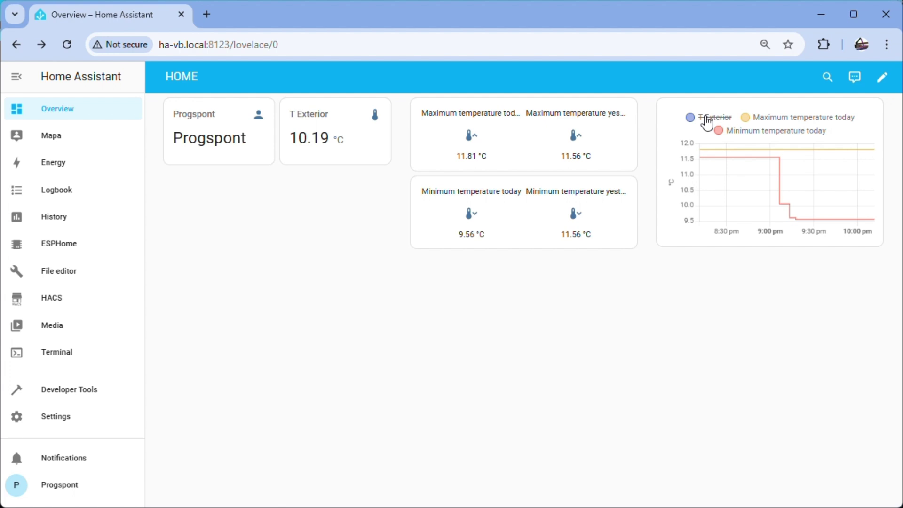
click(708, 121)
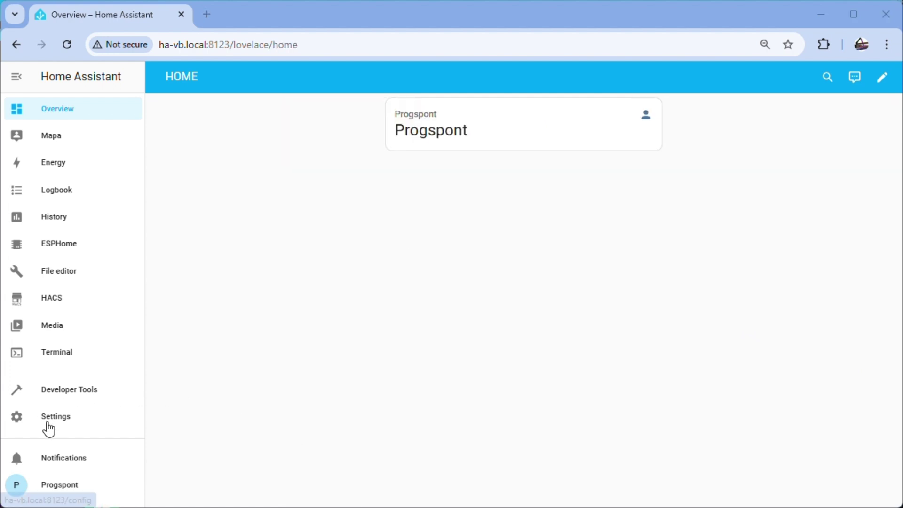
- Go to Settings > Devices & Services > Helpers and start creating a new helper
click(49, 425)
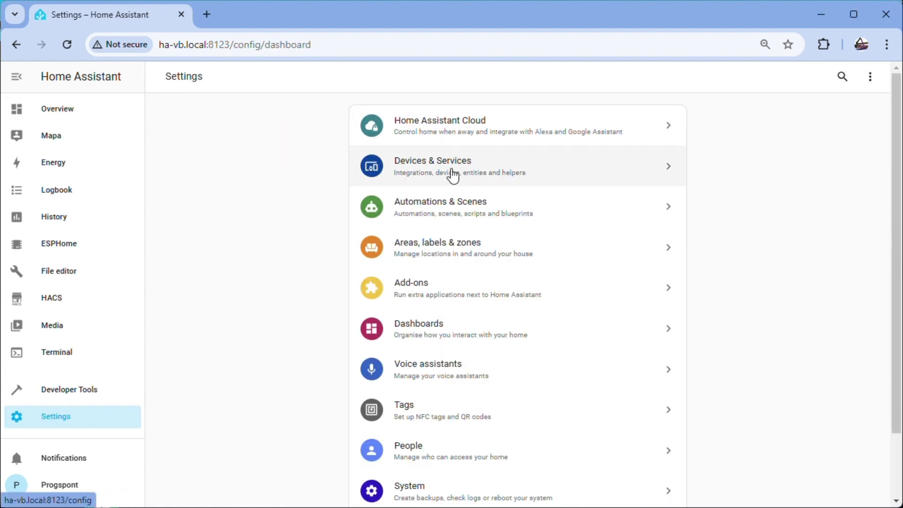
click(450, 173)
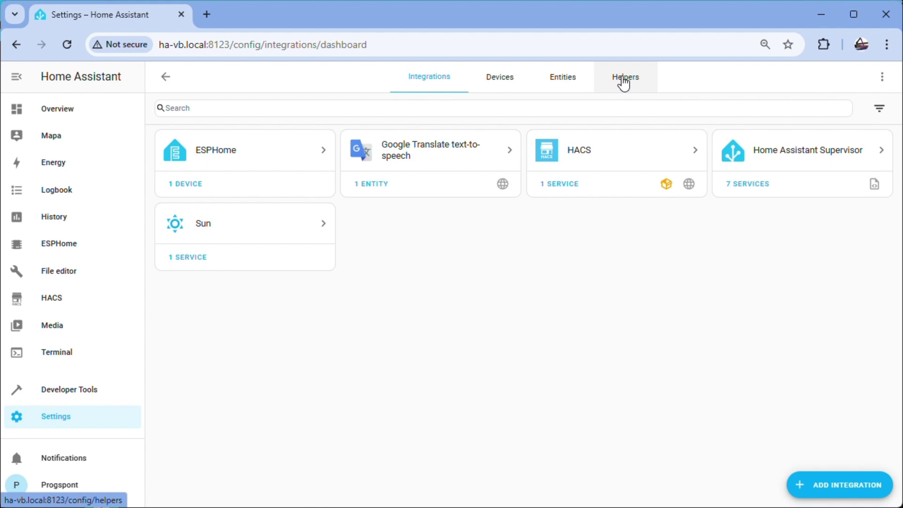
click(624, 82)
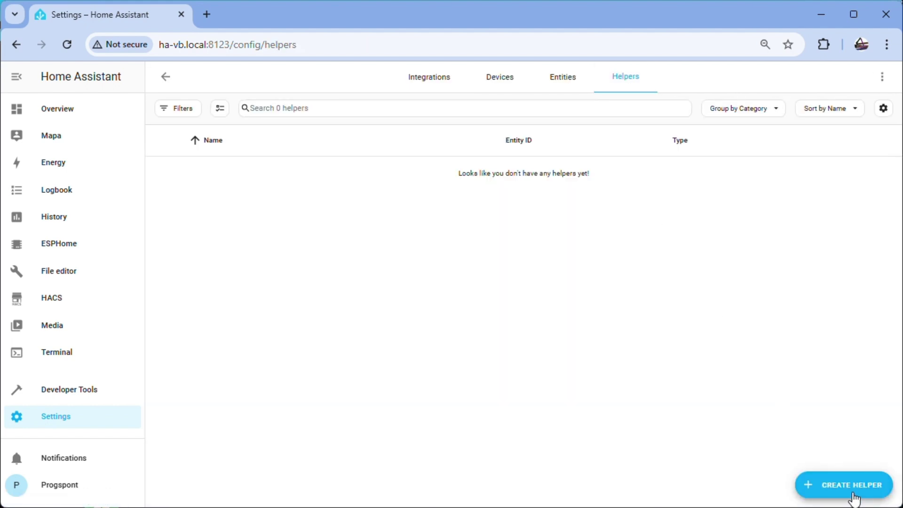
click(853, 492)
scroll(494, 375, down, 1)
scroll(484, 337, down, 3)
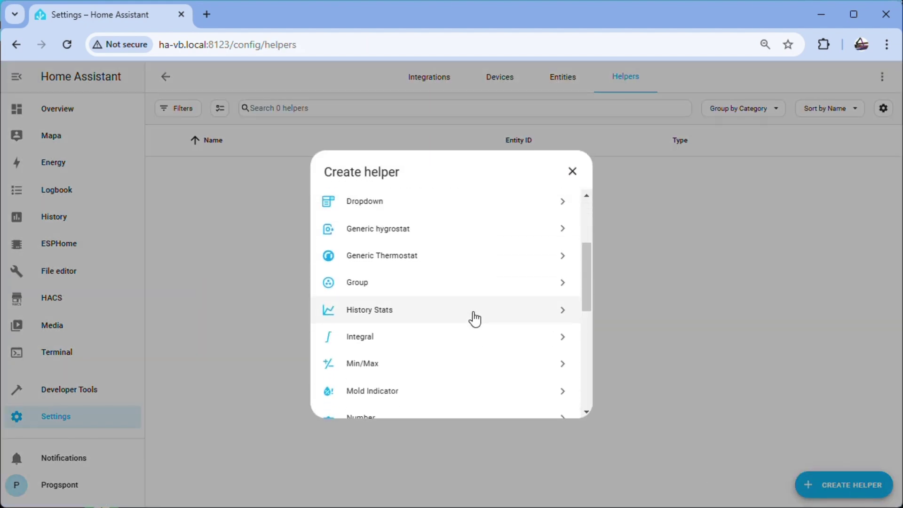
scroll(476, 316, down, 2)
- Choose the Number helper type for 'Maximum temperature today'
click(362, 346)
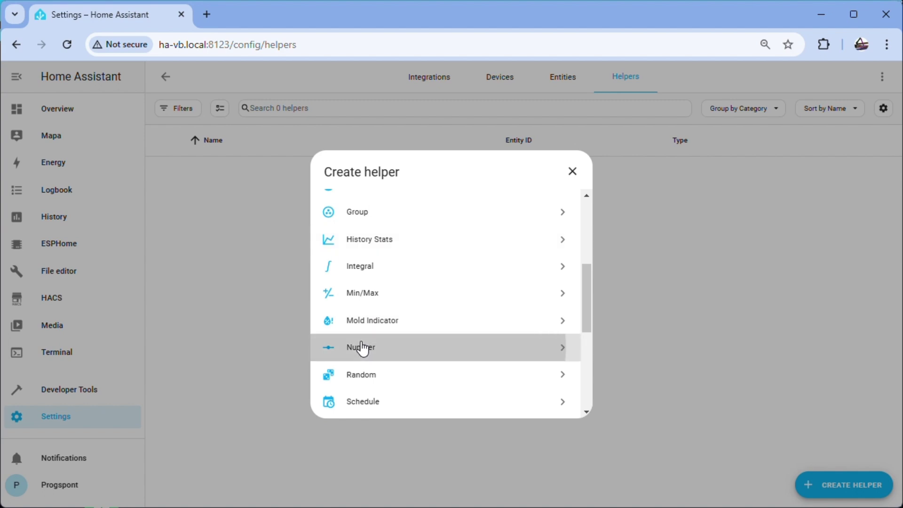
text(M)
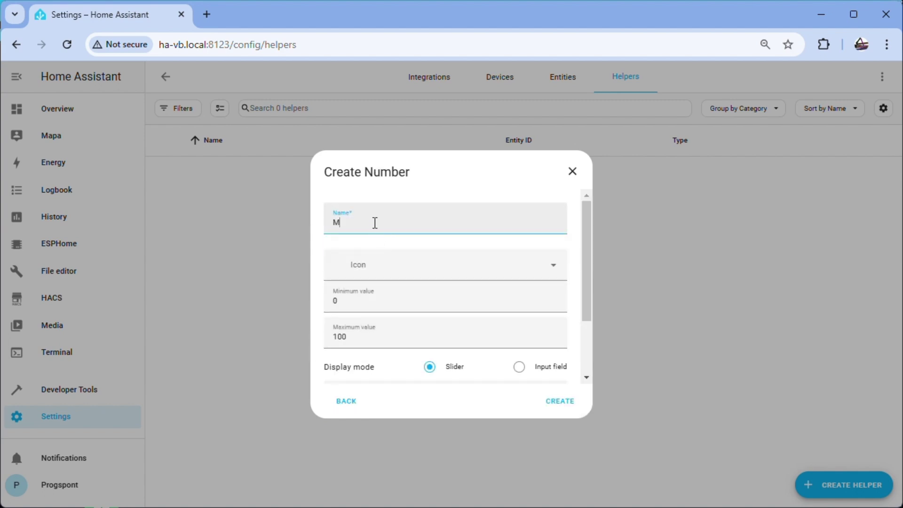
text(aximu)
text(m)
text(mp)
text(eratu)
text(re today)
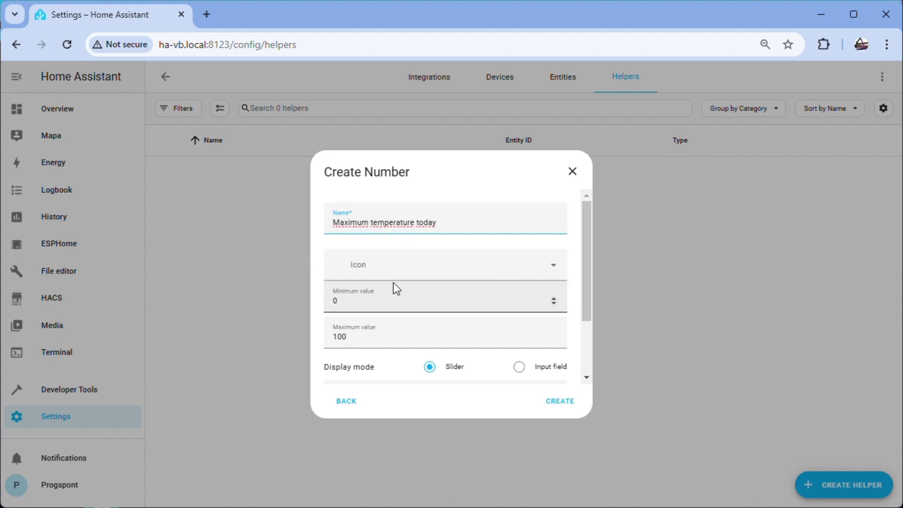
- Open the helper's icon picker and search for 'temp' icons
click(424, 266)
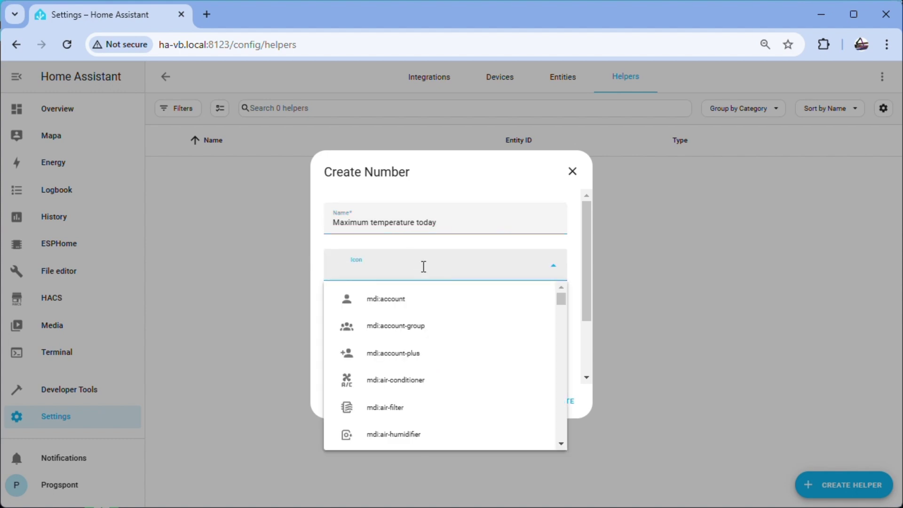
text(tem)
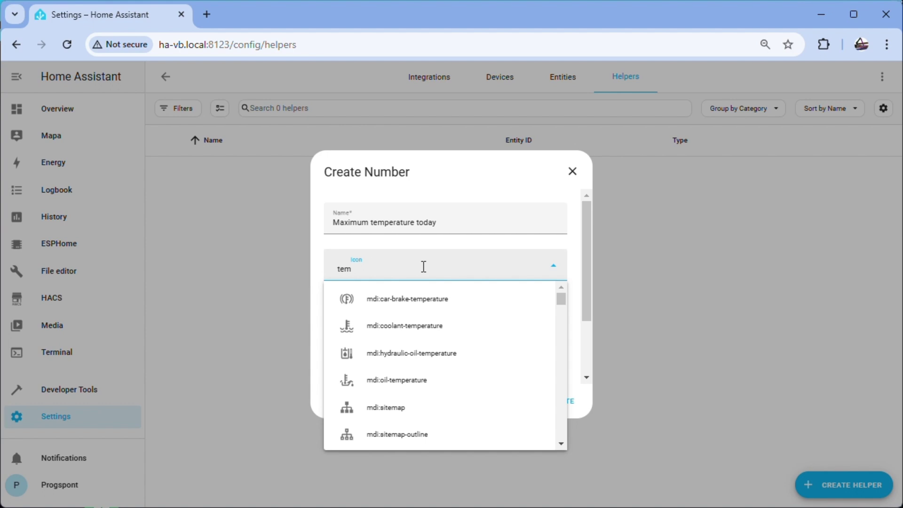
text(p)
scroll(419, 329, down, 2)
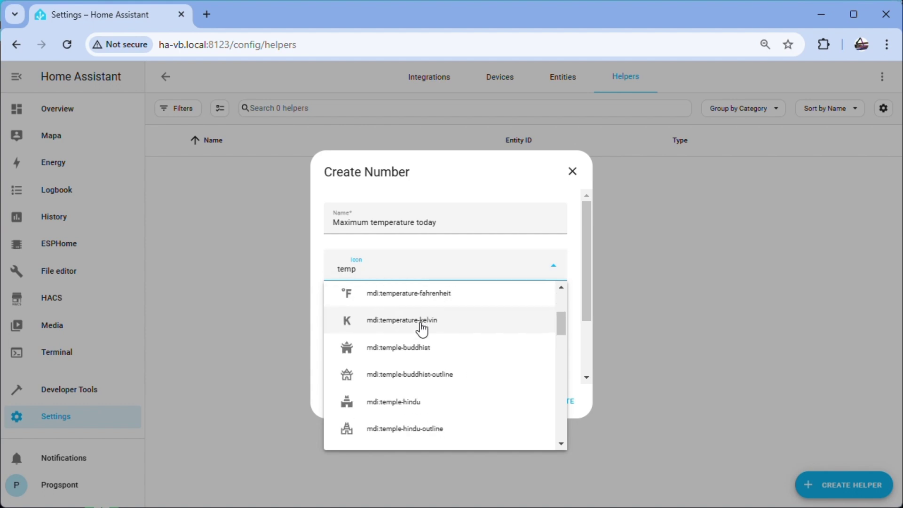
scroll(419, 329, down, 1)
scroll(421, 328, down, 1)
scroll(421, 328, down, 2)
scroll(421, 328, down, 1)
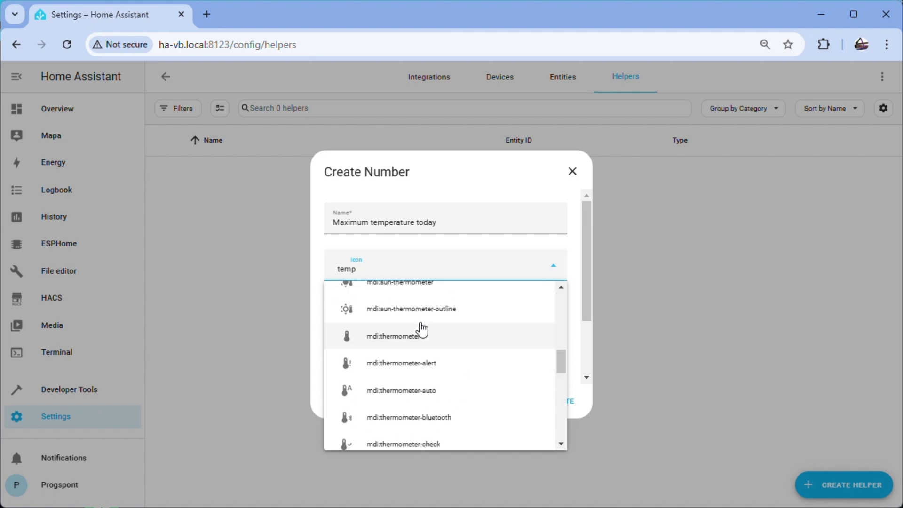
scroll(422, 327, down, 1)
scroll(422, 328, down, 1)
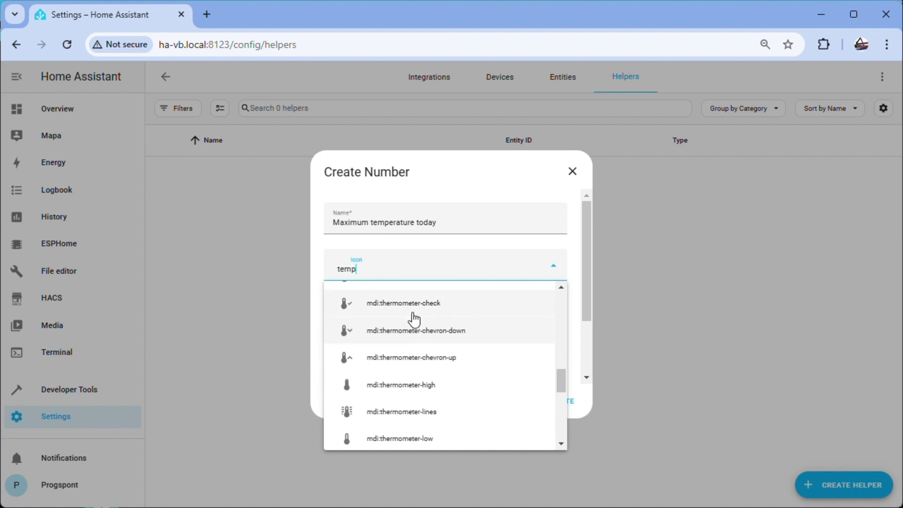
- Pick thermometer-chevron-up, set minimum -20, input field, step 0.01 and °C, then create
click(410, 357)
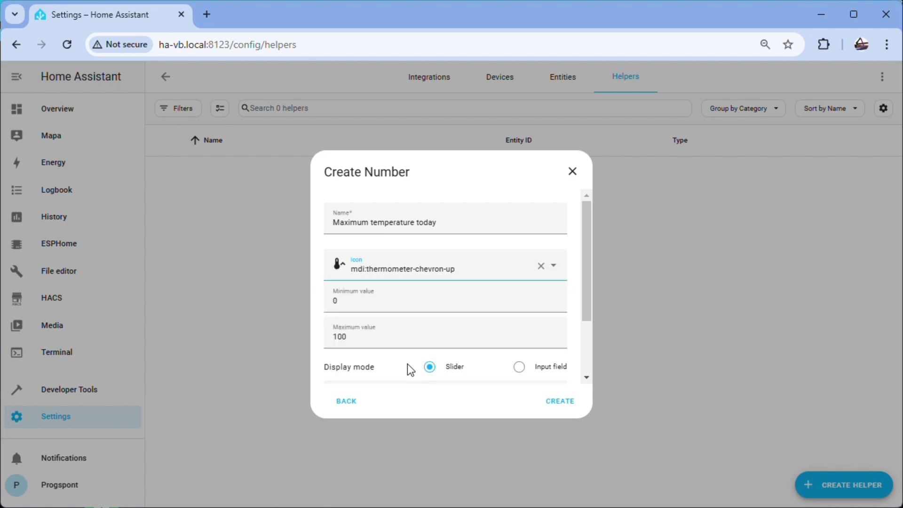
click(368, 304)
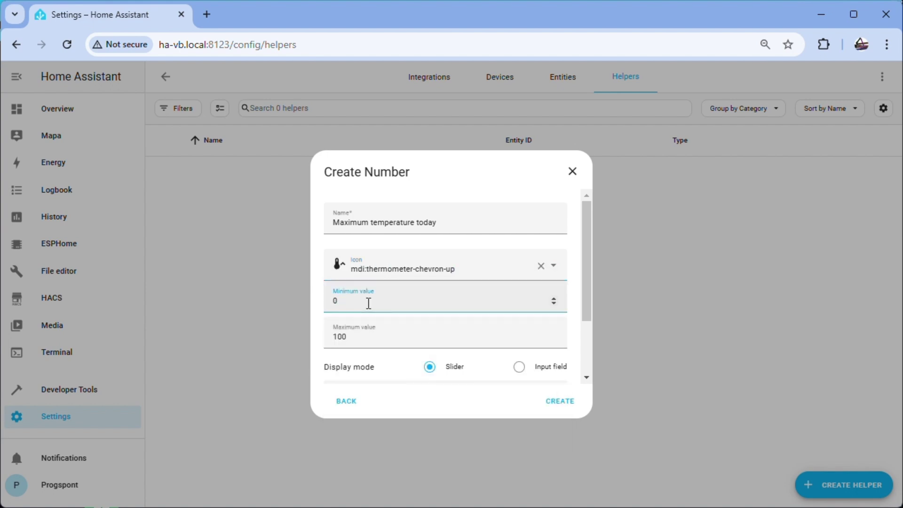
key(BackSpace)
text(0)
click(520, 367)
drag(586, 298, 589, 368)
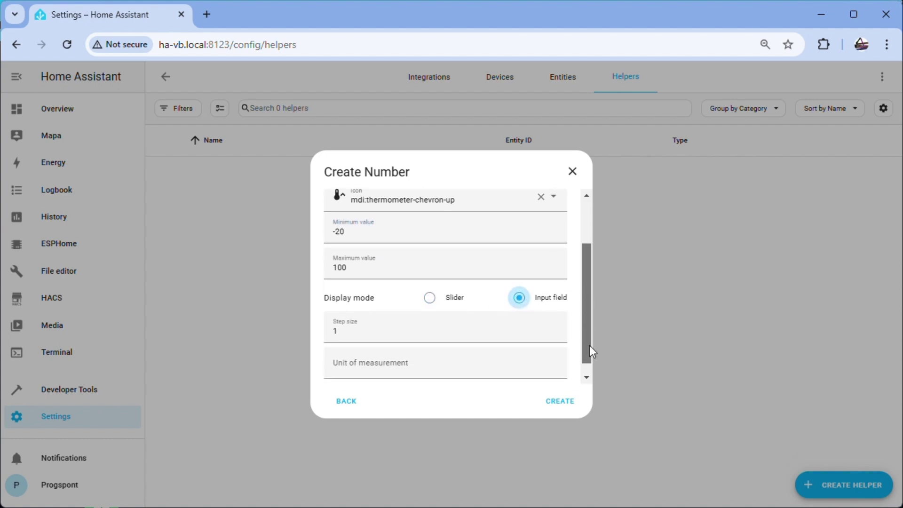
click(350, 320)
double_click(337, 318)
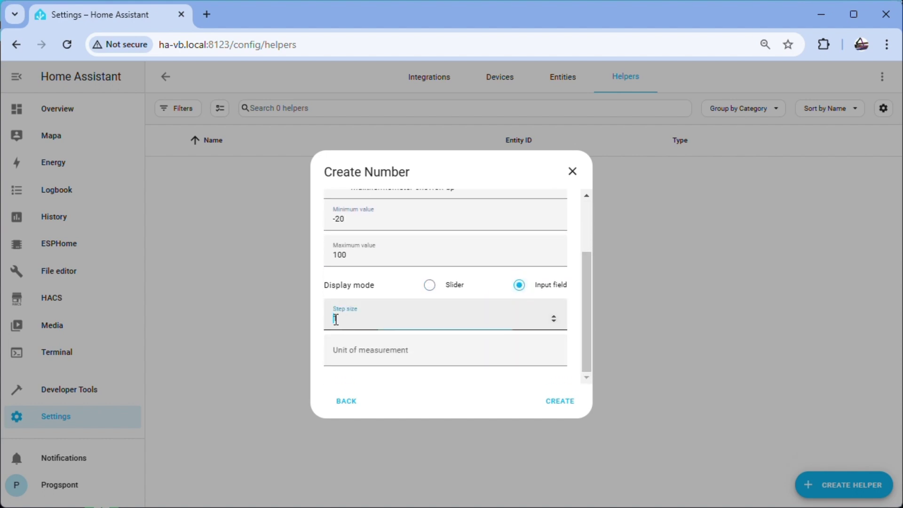
text(0)
click(346, 356)
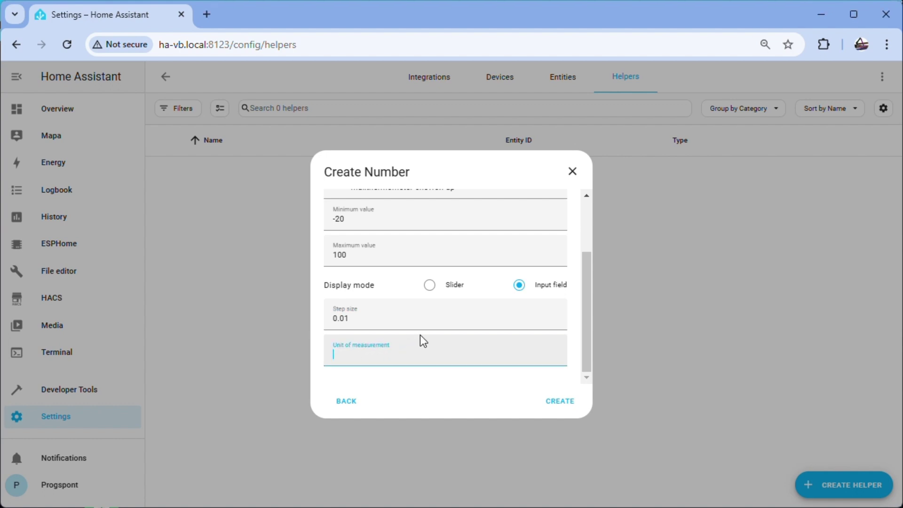
text(°C)
click(556, 401)
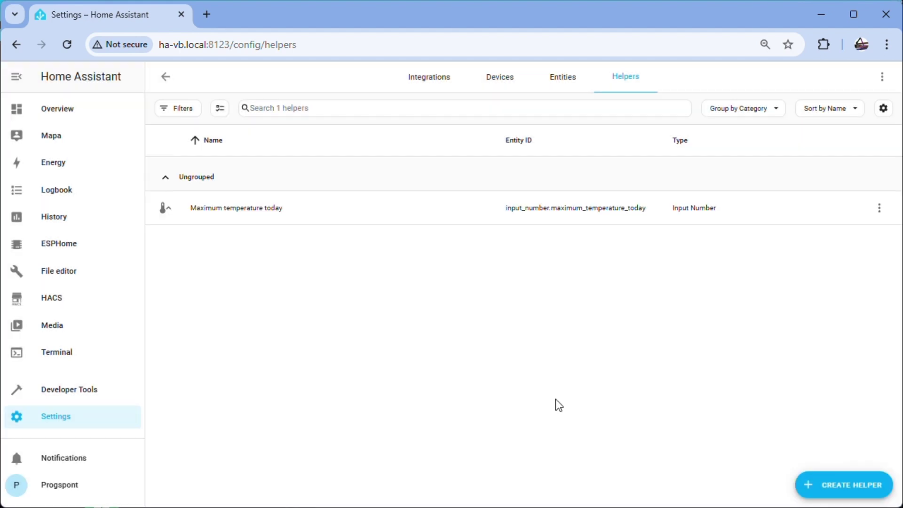
- Start another Number helper and name it 'Minimum temperature today'
click(849, 486)
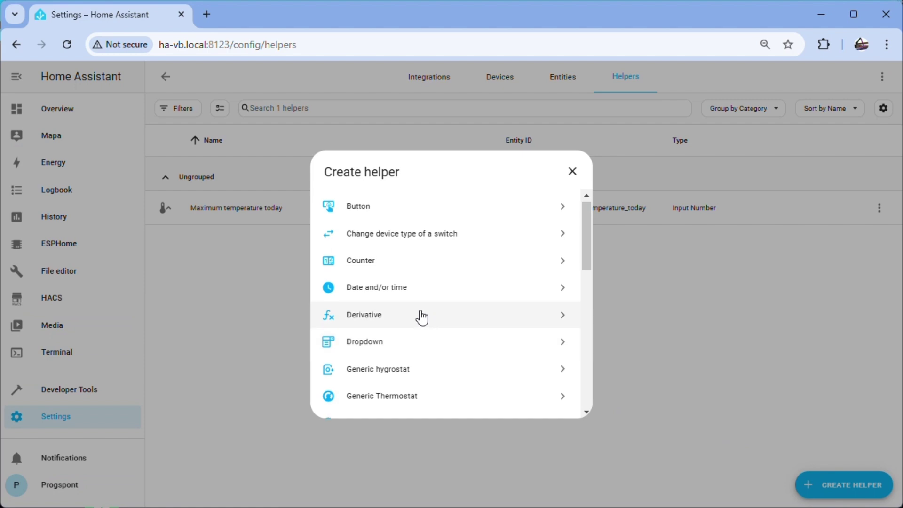
scroll(421, 317, down, 5)
click(389, 283)
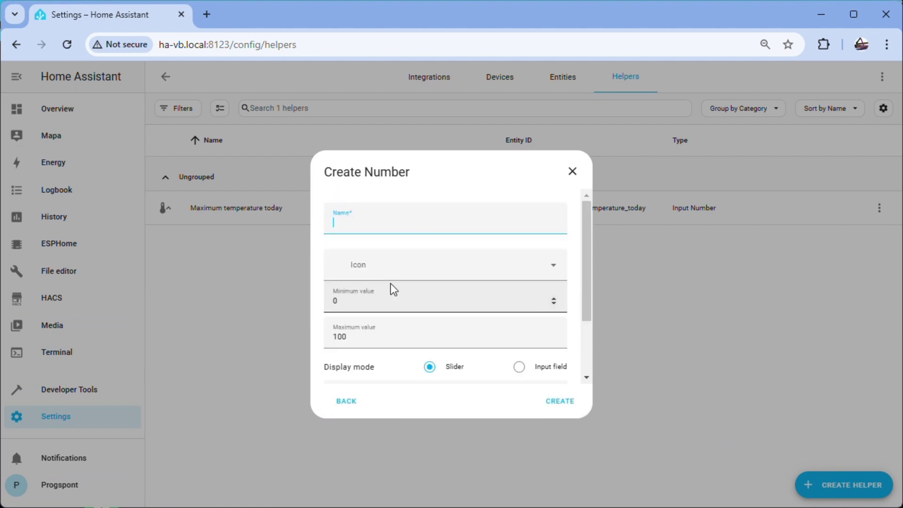
text(Mini)
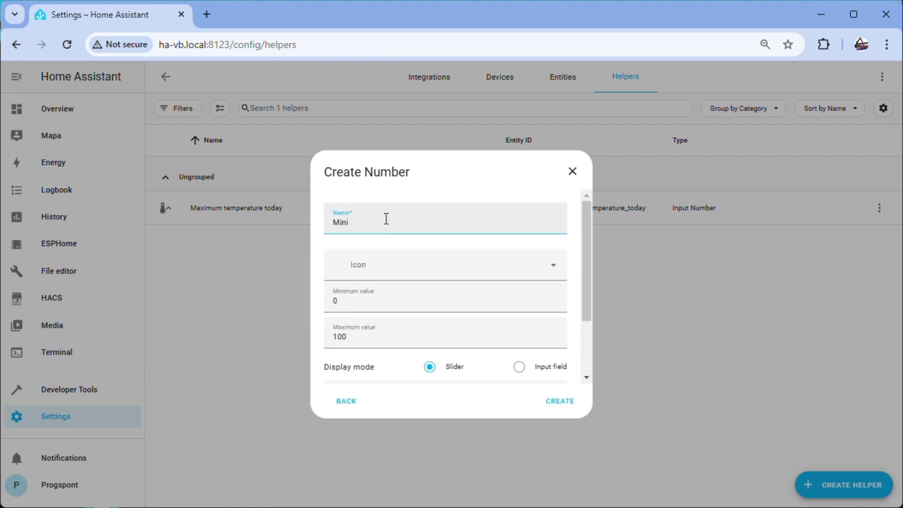
text(mu)
text(m temperature to)
text(day)
- Give the helper the thermometer-chevron-down icon, minimum -20 and input-field display
click(372, 269)
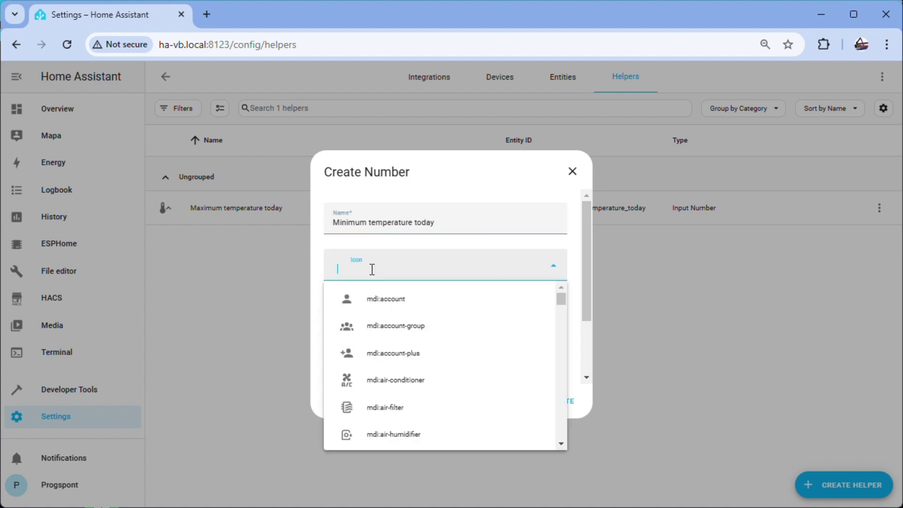
text(temp)
scroll(401, 363, down, 2)
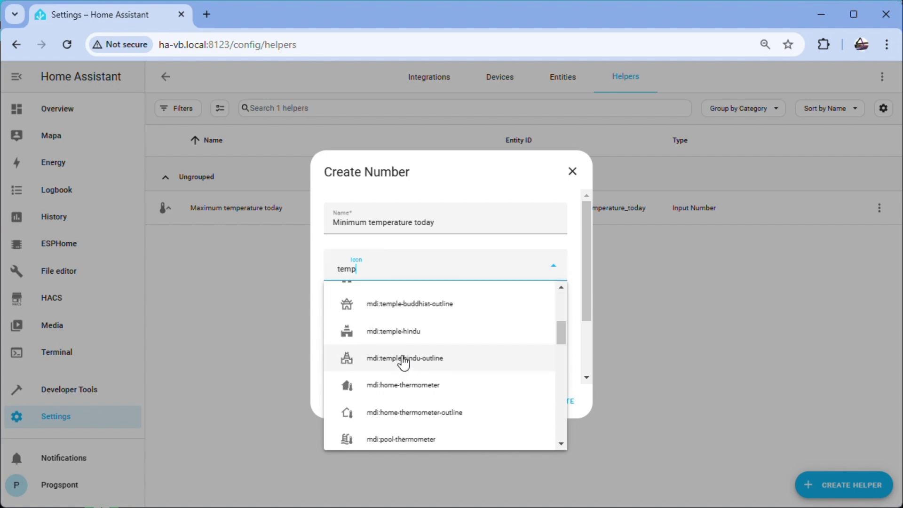
scroll(412, 355, down, 2)
scroll(411, 355, down, 2)
scroll(424, 386, down, 2)
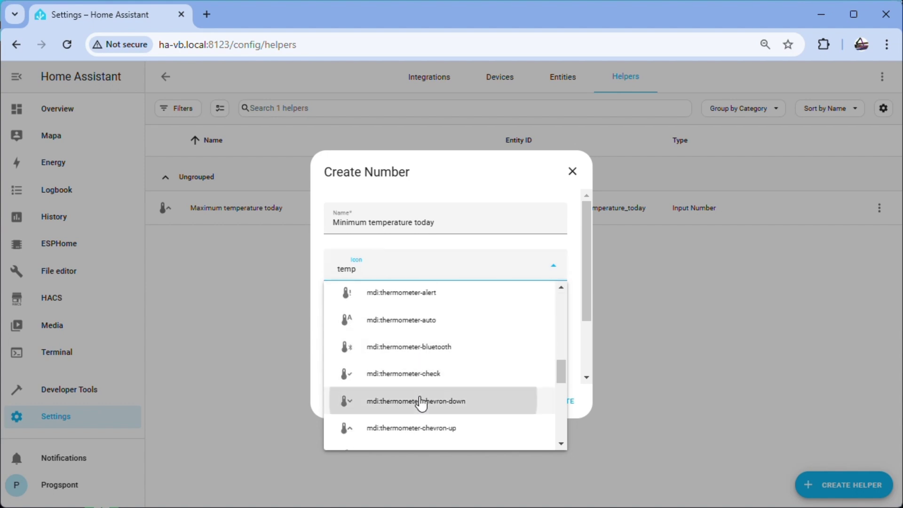
click(417, 401)
click(346, 303)
key(BackSpace)
text(-)
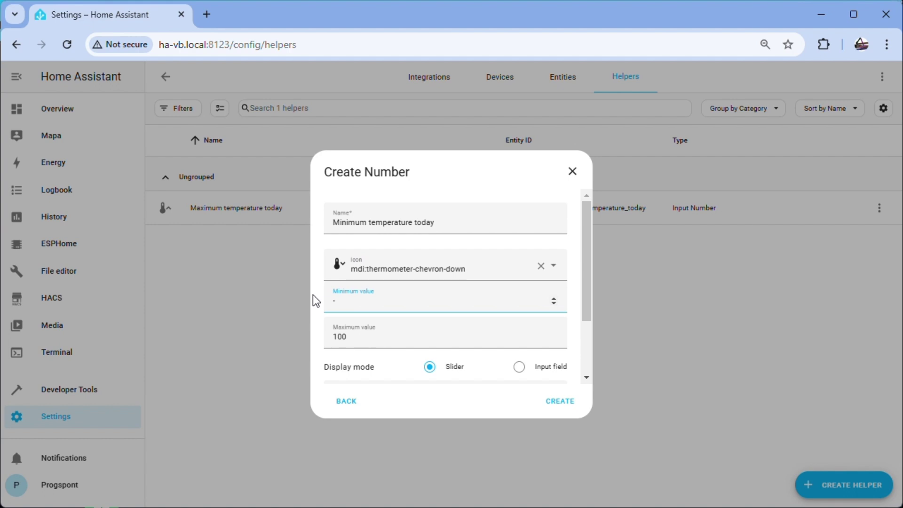
text(20)
click(520, 366)
scroll(508, 307, down, 2)
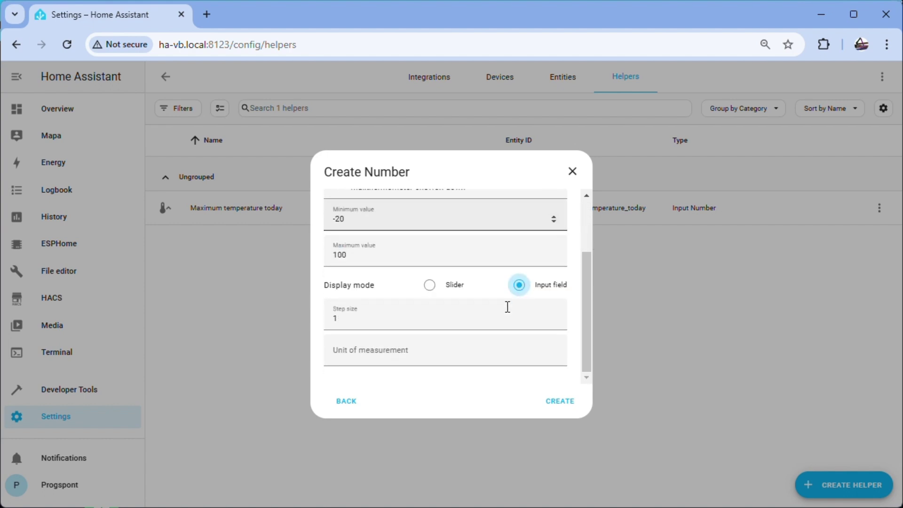
- Set step size 0.01 and unit °C, create the helper, and begin another
click(332, 322)
key(BackSpace)
text(0)
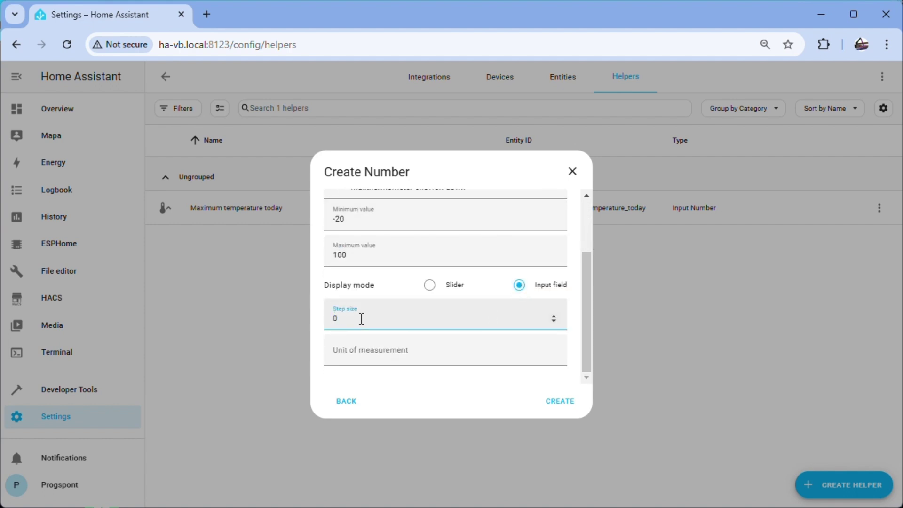
text(.01)
click(359, 353)
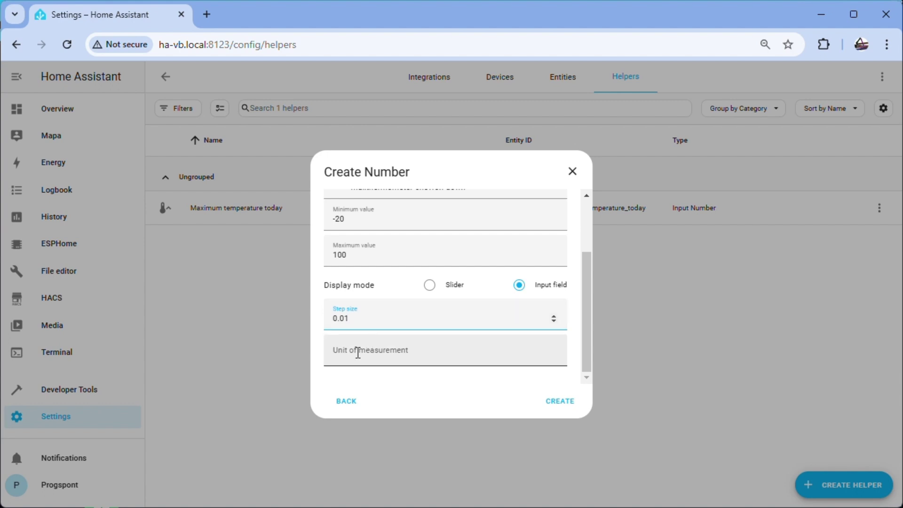
text(°C)
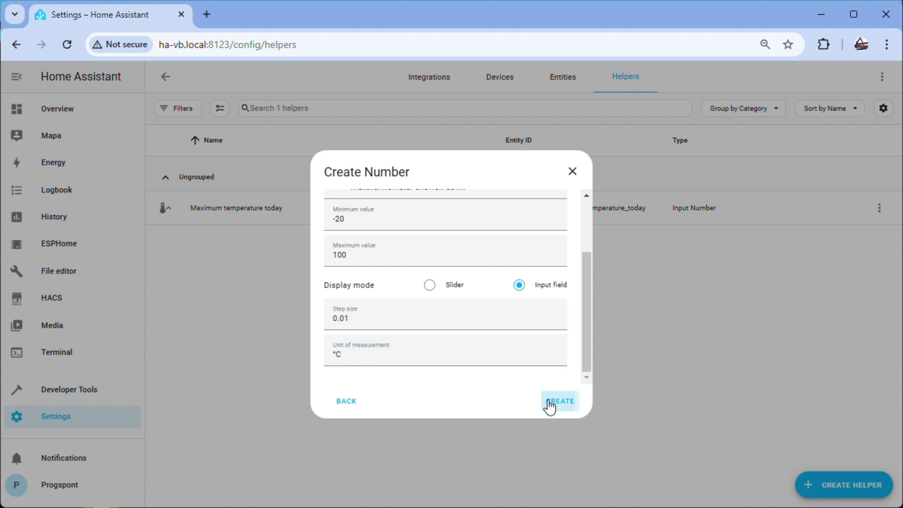
click(549, 402)
click(861, 486)
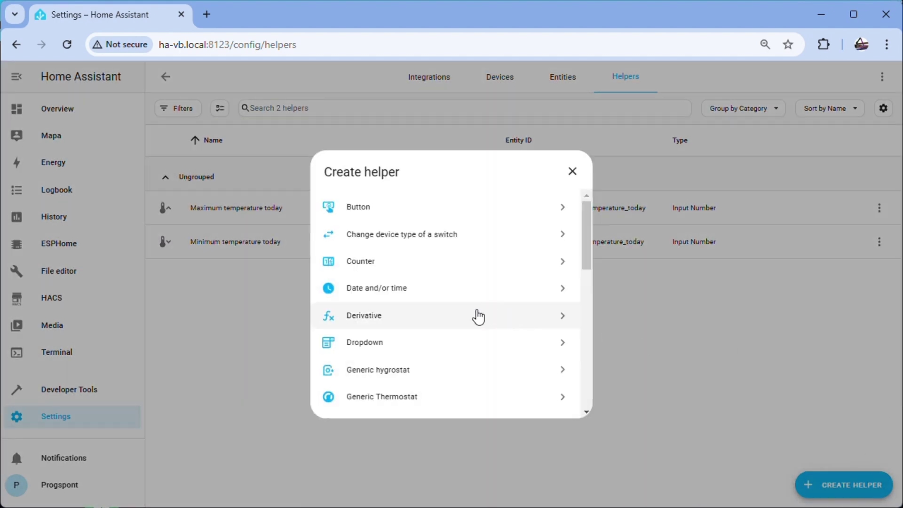
scroll(478, 321, down, 3)
- Choose Number and name it 'Maximum temperature yesterday', correcting the first letter
click(425, 284)
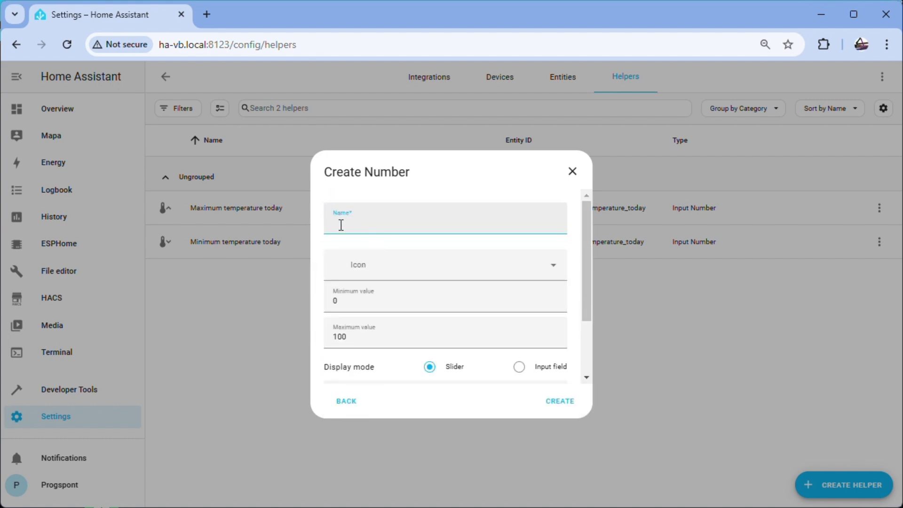
text(msx)
text(imum temperat)
text(ure )
text(yesterday)
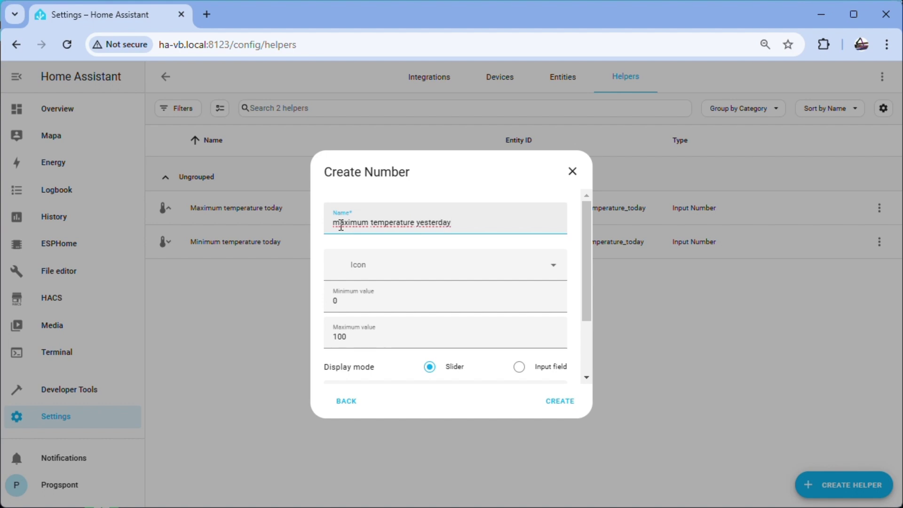
click(365, 268)
click(345, 225)
key(BackSpace)
text(y)
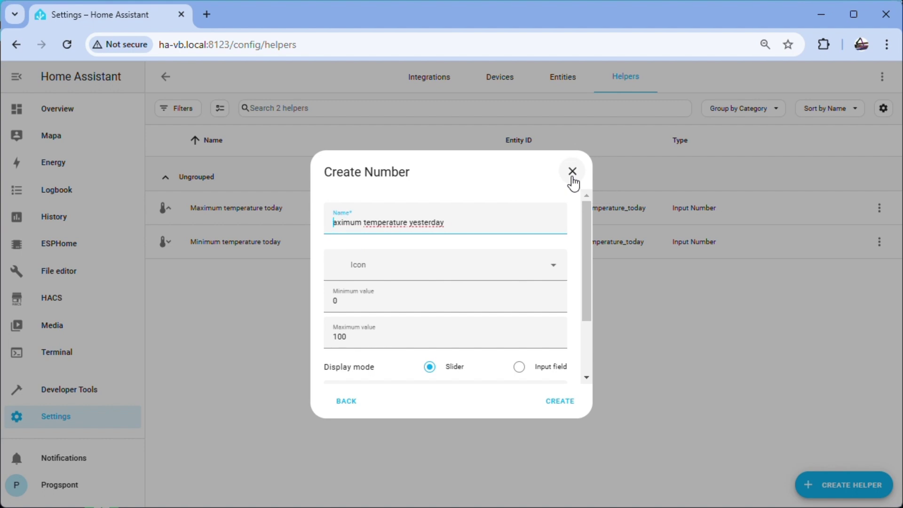
text(M)
- Set thermometer-chevron-up icon, minimum -20, input field, step 0.01 and °C, then create
click(460, 266)
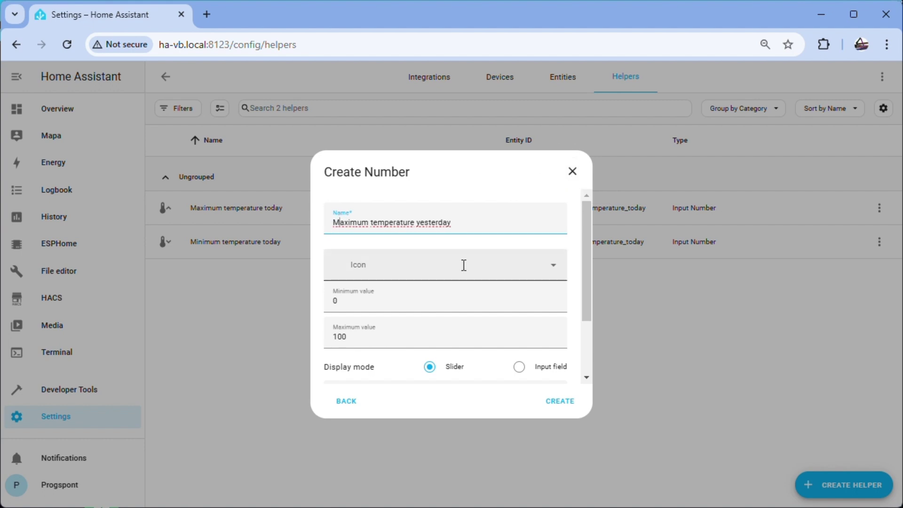
text(temp)
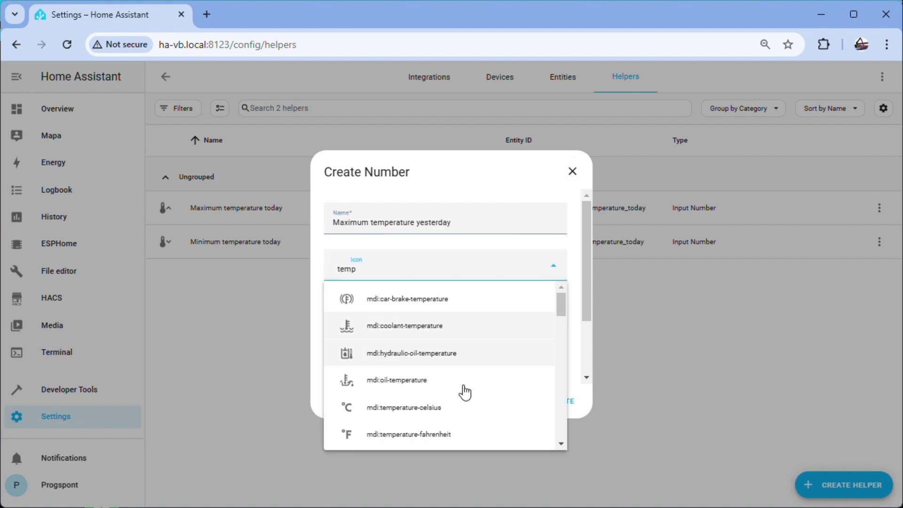
scroll(444, 391, down, 3)
scroll(444, 391, down, 3)
scroll(444, 389, down, 3)
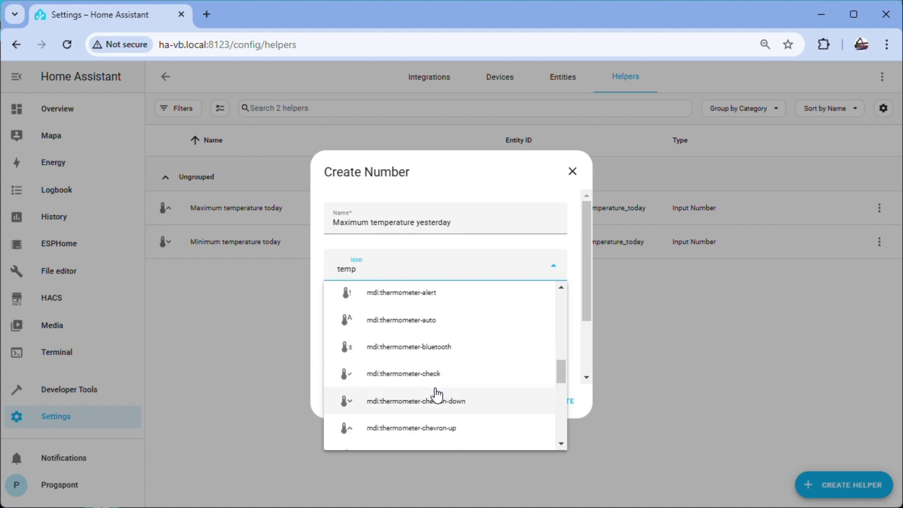
click(432, 428)
click(374, 305)
key(BackSpace)
text(-20)
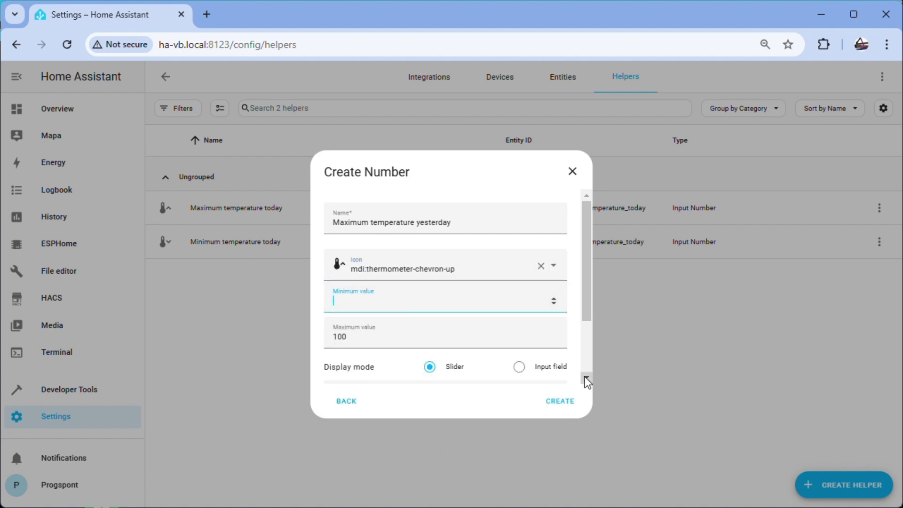
click(520, 367)
drag(589, 312, 582, 381)
drag(347, 328, 331, 323)
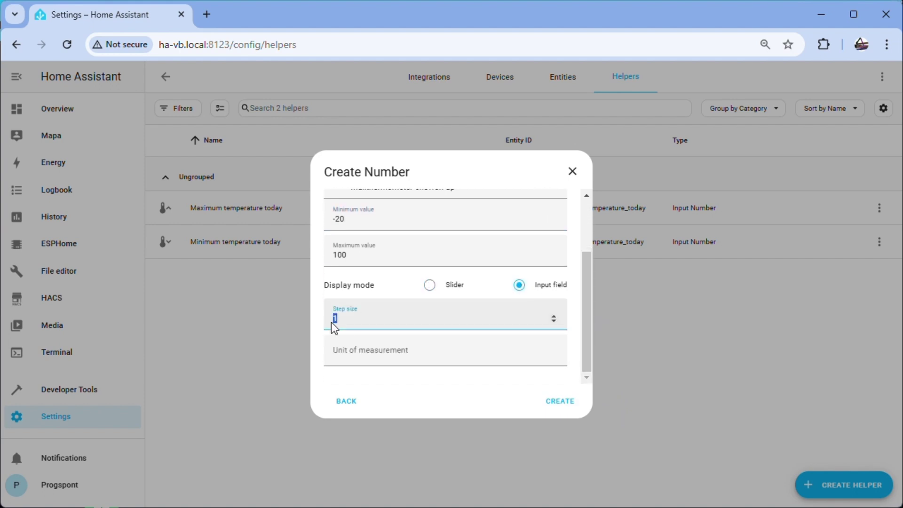
text(0.01)
click(333, 349)
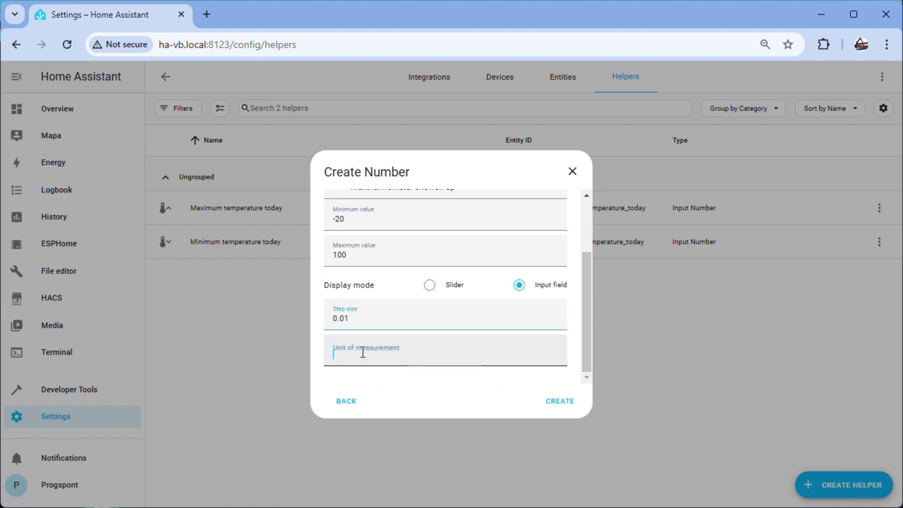
text(°C)
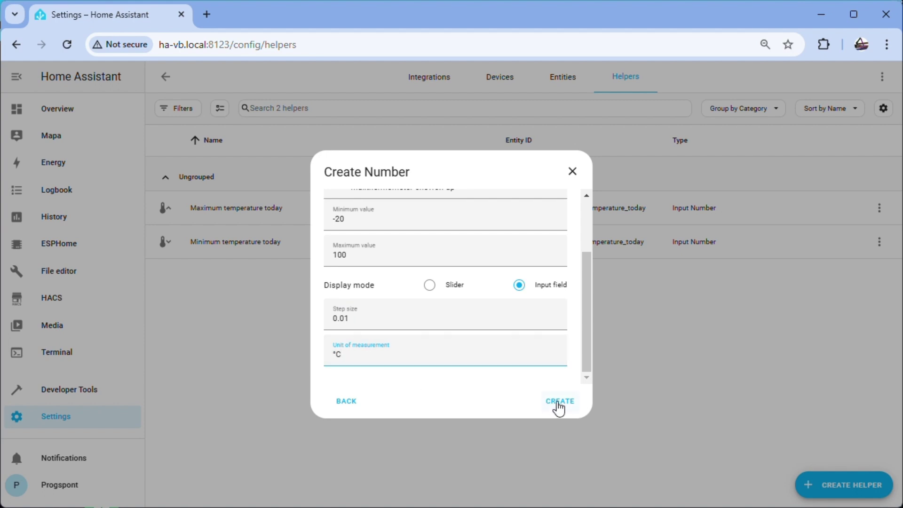
click(556, 401)
- Start a Number helper 'Minimum temperature yesterday' with the thermometer-chevron-down icon
click(846, 486)
scroll(437, 297, down, 2)
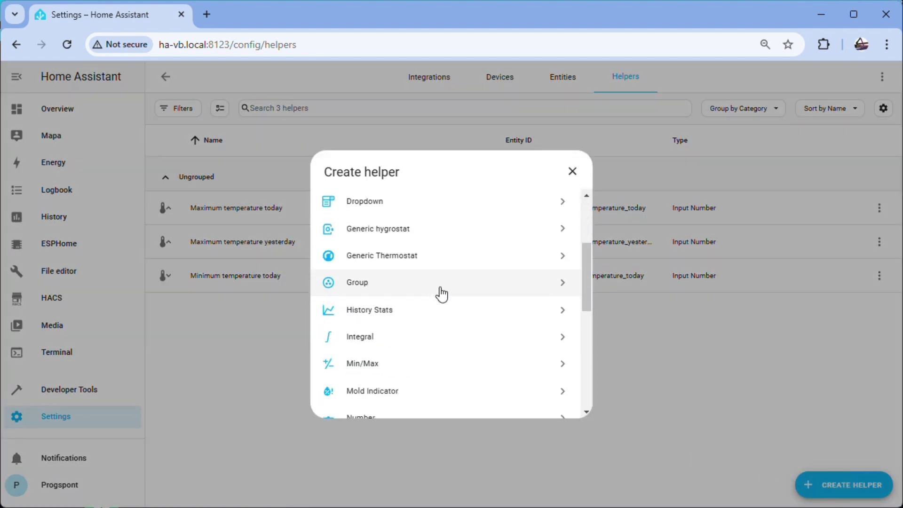
scroll(434, 296, down, 1)
click(394, 348)
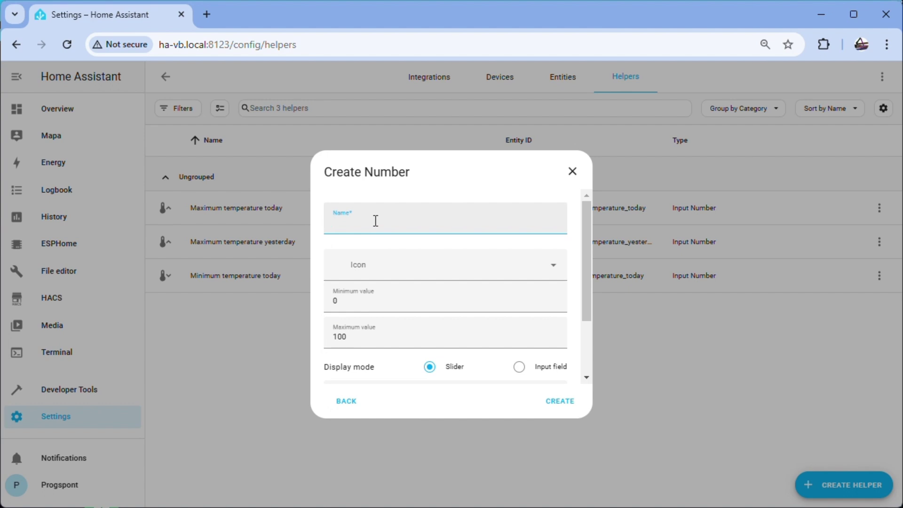
text(Minimum tem)
text(peratur)
text(e yes)
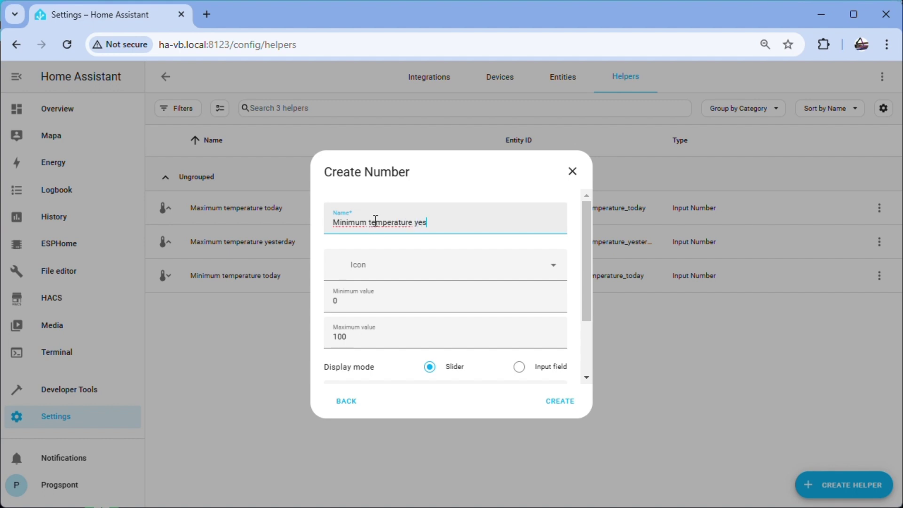
text(terday)
click(385, 268)
text(te)
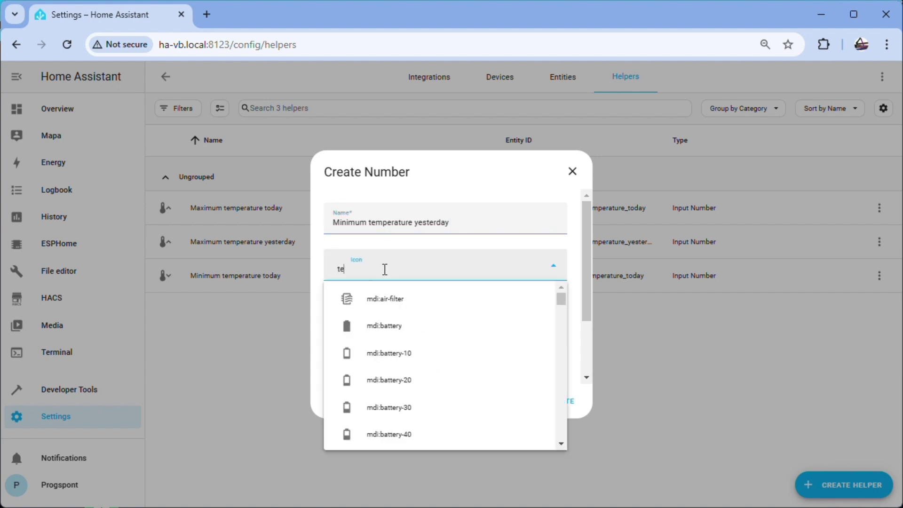
text(mp)
scroll(409, 346, down, 2)
scroll(409, 347, down, 2)
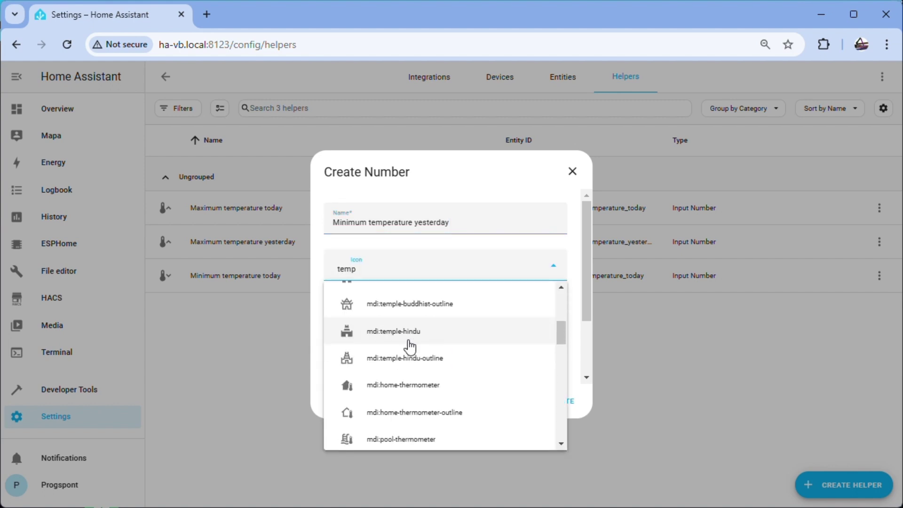
scroll(409, 346, down, 2)
scroll(413, 346, down, 2)
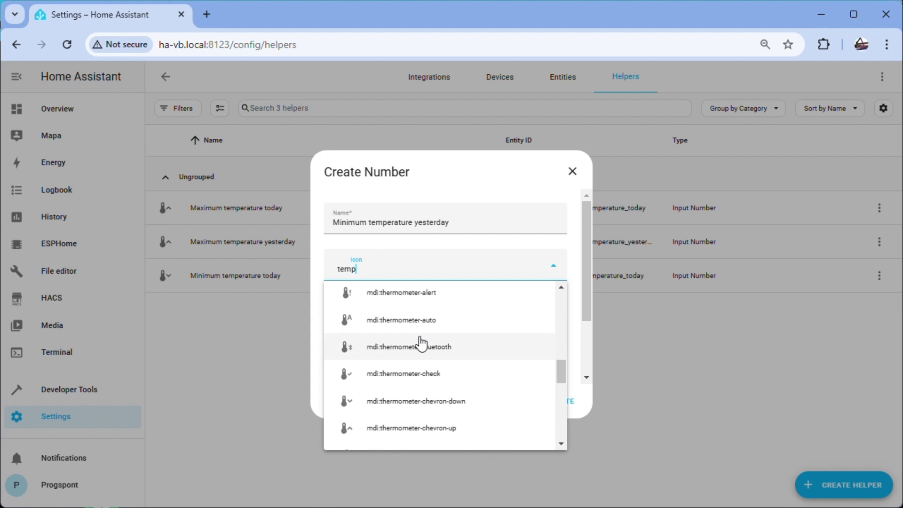
click(398, 404)
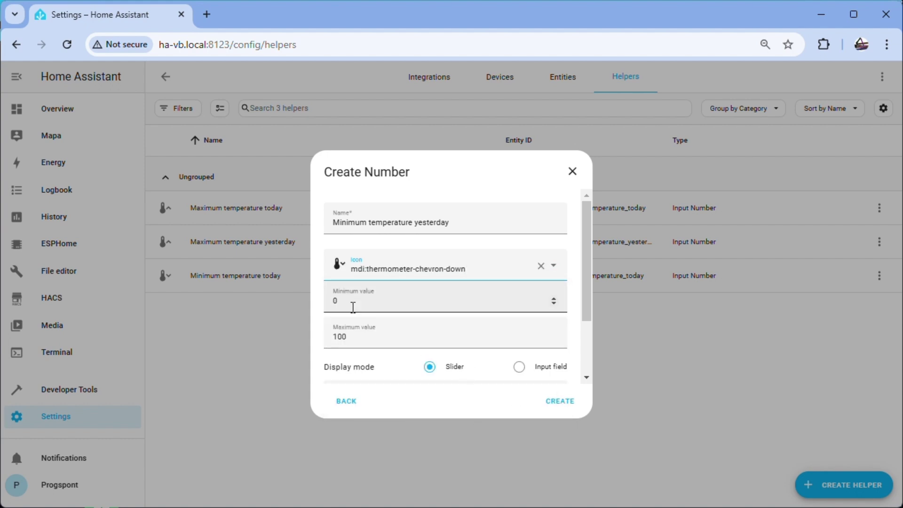
- Set minimum -21, input-field display, step 0.01 and unit °C, then create it
drag(353, 307, 319, 303)
text(-20)
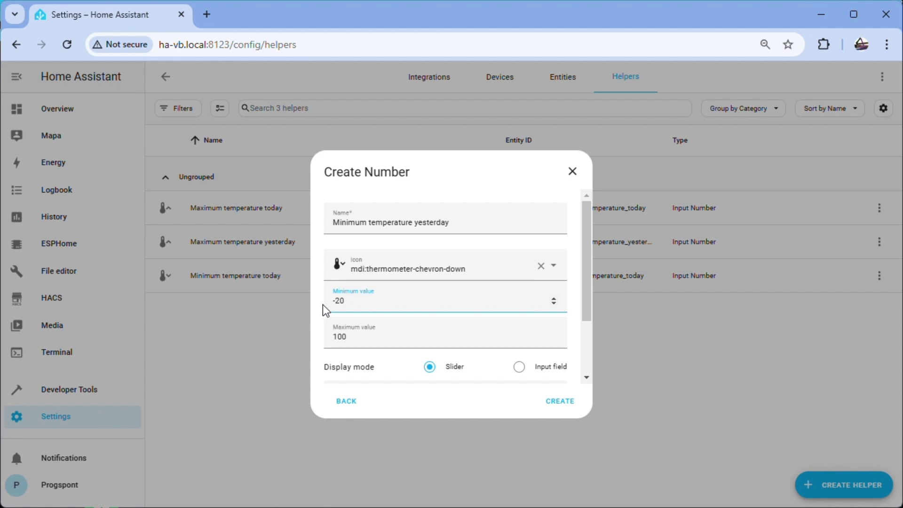
scroll(323, 304, down, 2)
click(520, 285)
drag(340, 318, 324, 322)
text(0.01)
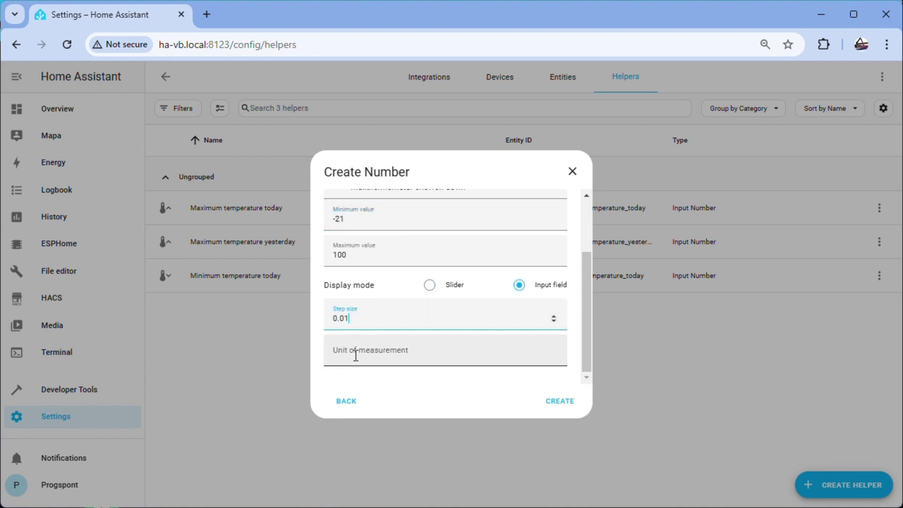
click(355, 351)
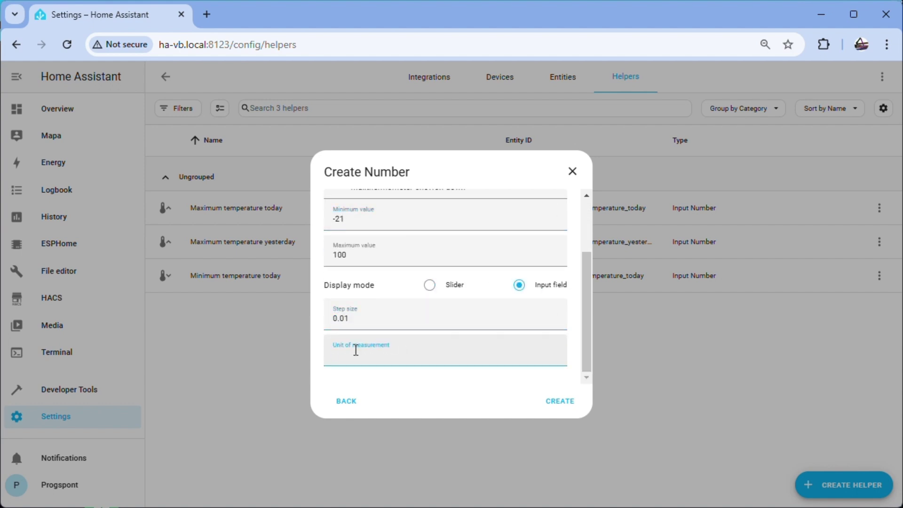
text(°C)
click(560, 401)
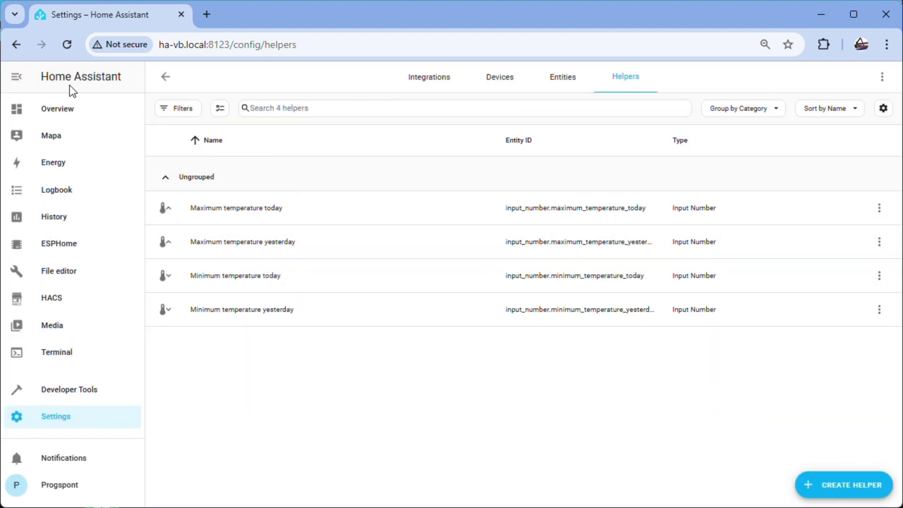
- Go from Settings to Automations & Scenes and create a new blank automation
click(168, 79)
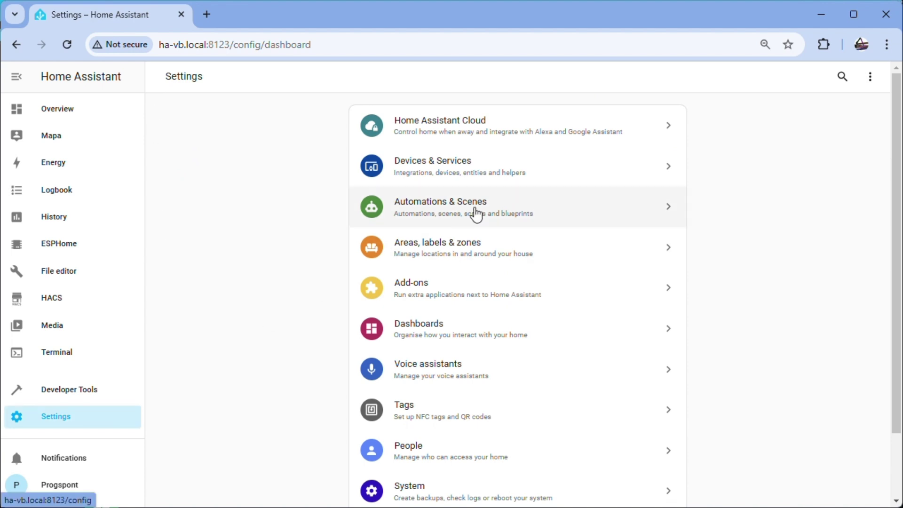
click(474, 214)
click(841, 484)
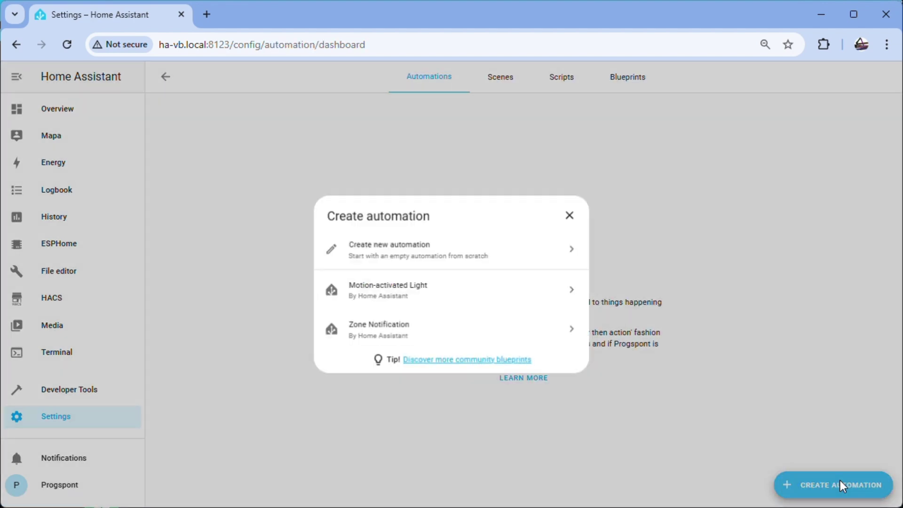
- Start a blank automation with an entity state trigger on T Exterior
click(394, 247)
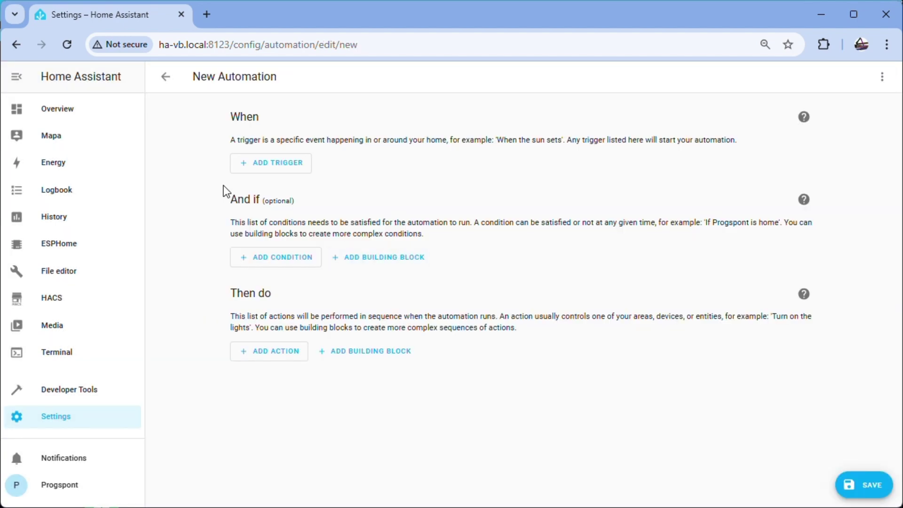
click(272, 171)
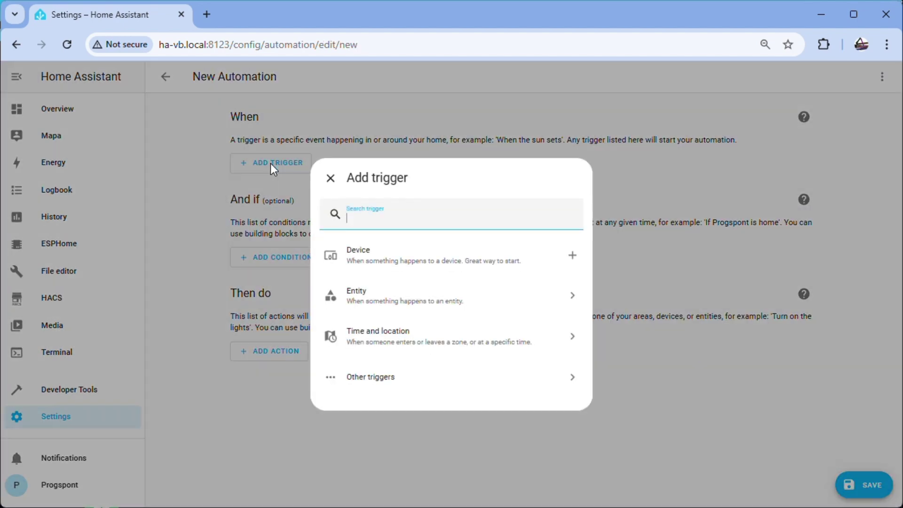
click(406, 308)
click(382, 306)
click(278, 201)
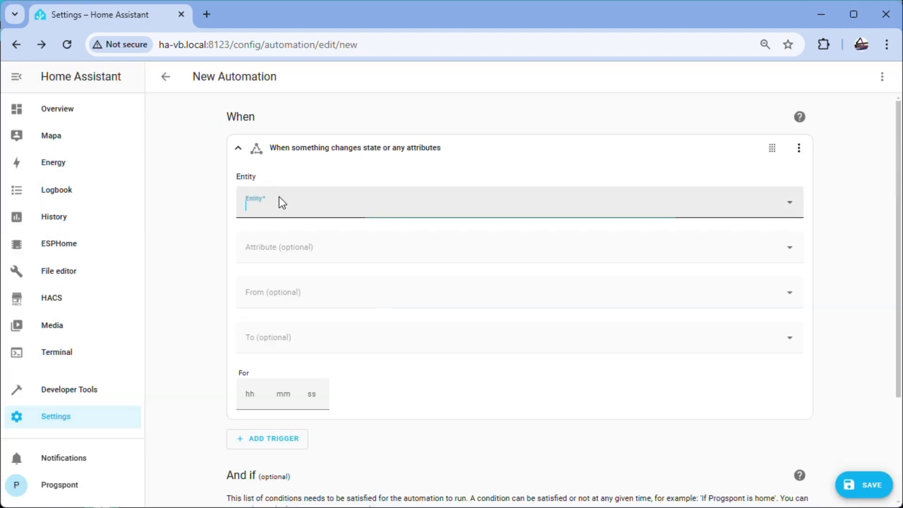
text(T)
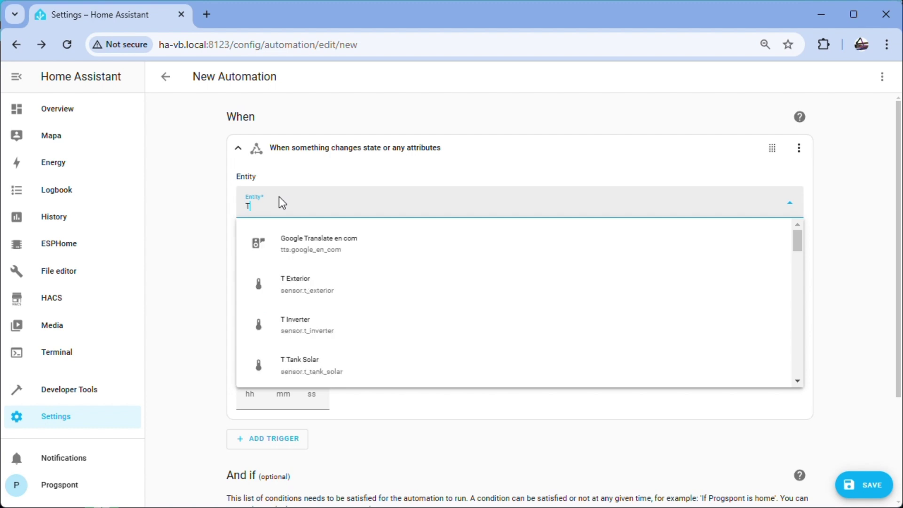
click(313, 295)
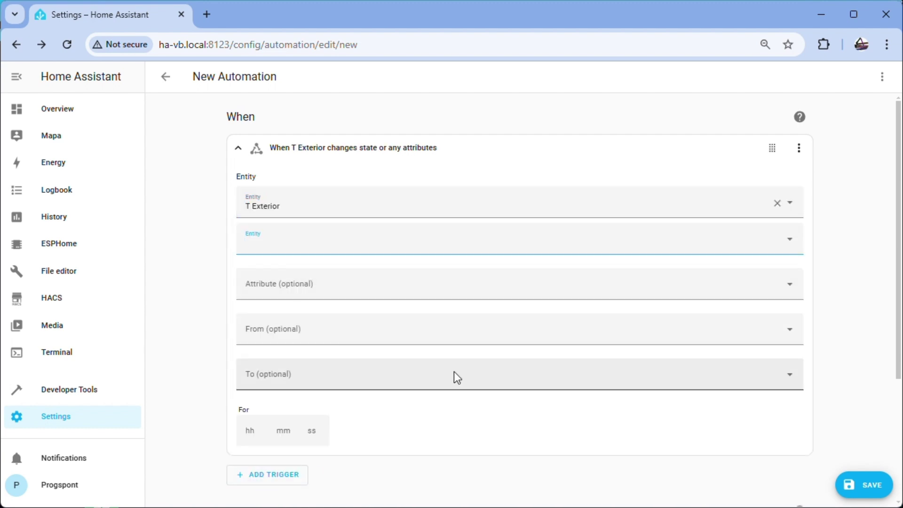
scroll(454, 372, down, 3)
- Add a numeric-state condition requiring T Exterior above the Maximum temperature today entity
click(266, 392)
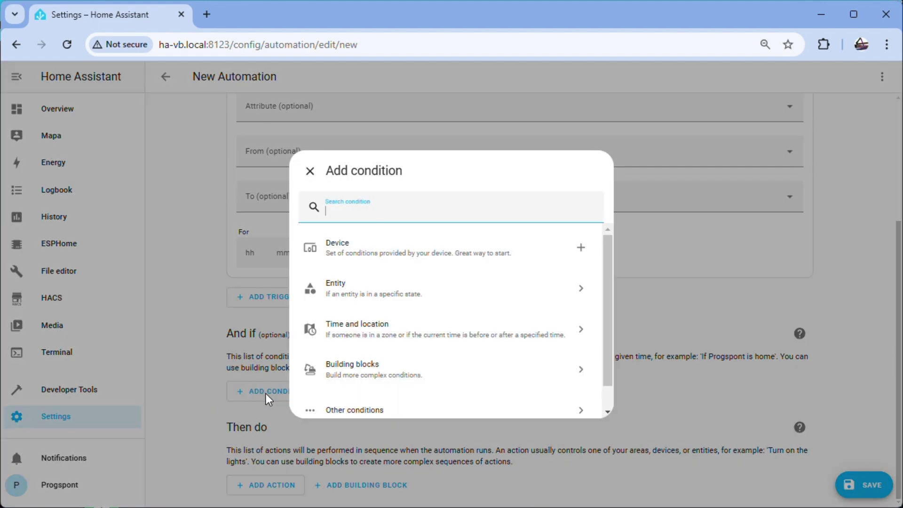
click(378, 297)
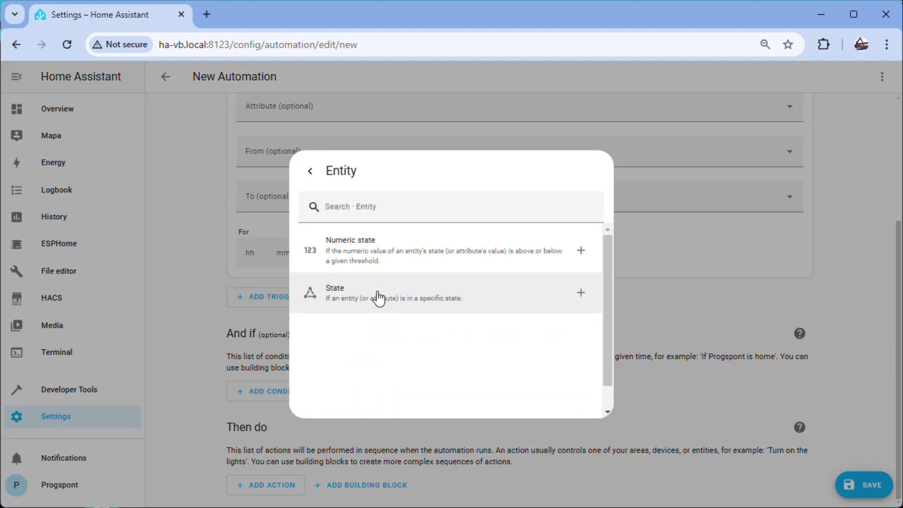
click(362, 253)
click(256, 201)
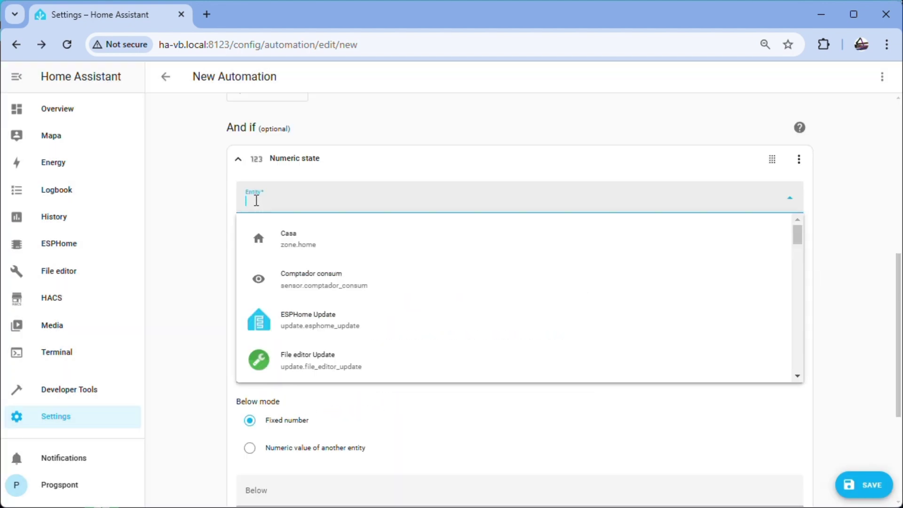
text(T)
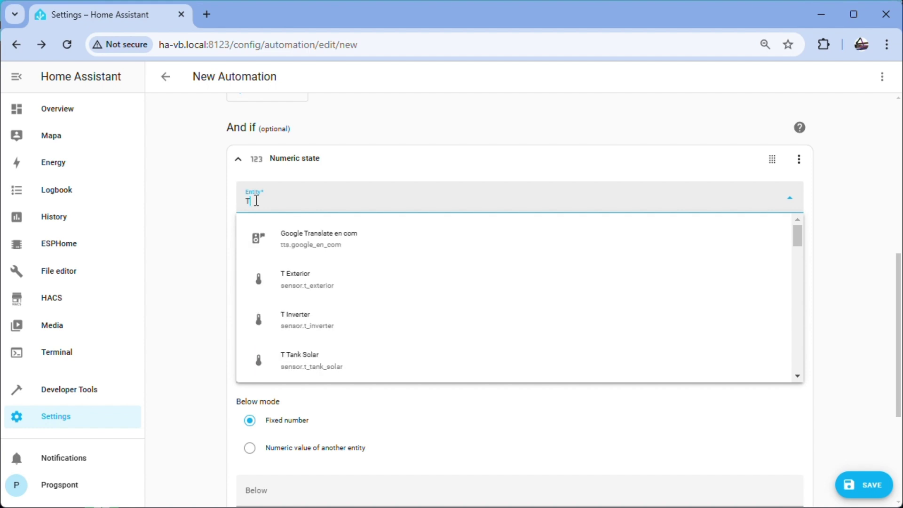
click(304, 279)
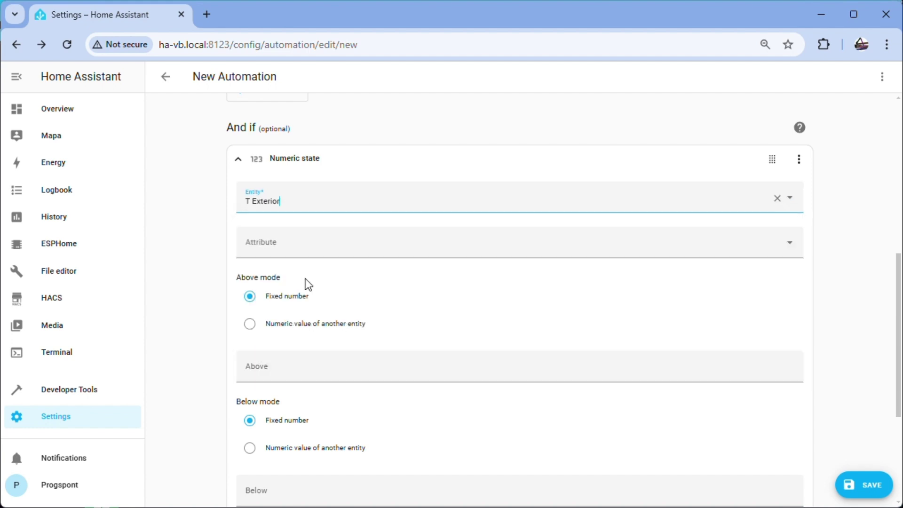
click(248, 326)
click(272, 369)
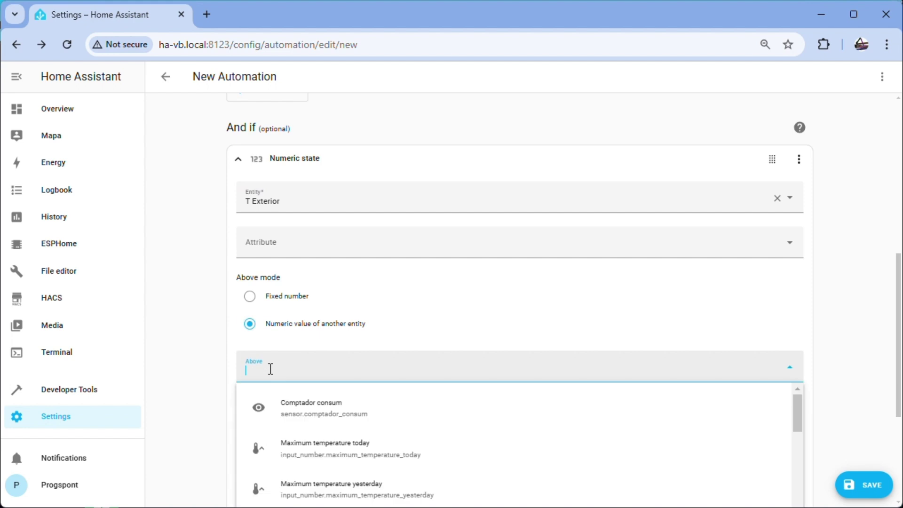
click(319, 451)
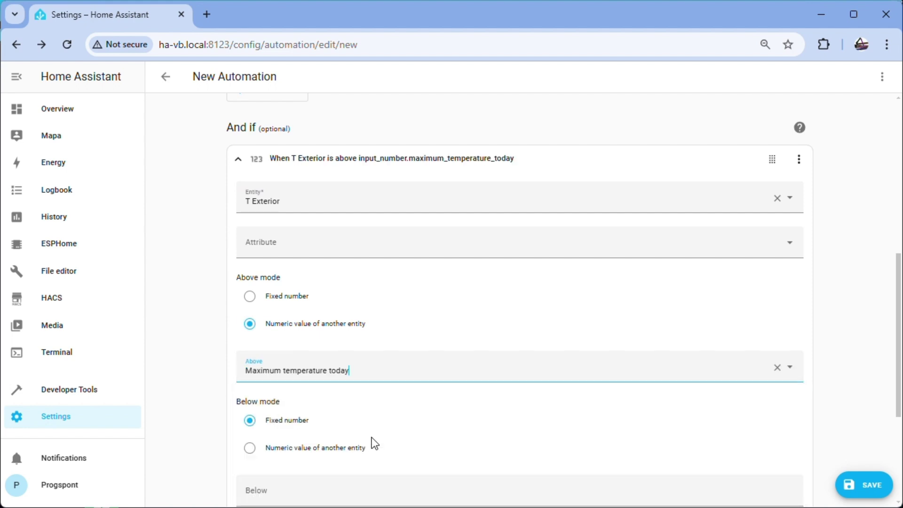
scroll(447, 409, down, 3)
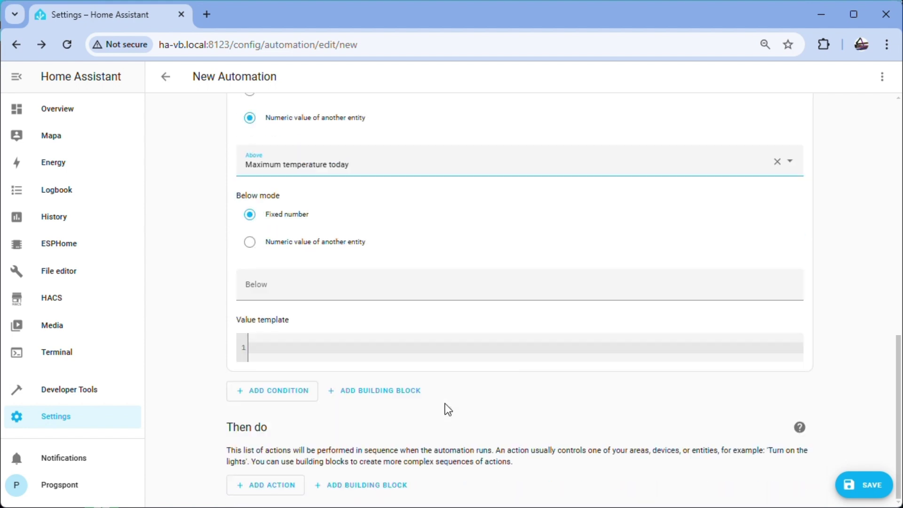
- Add an Input Number Set action targeting Maximum temperature today
click(262, 485)
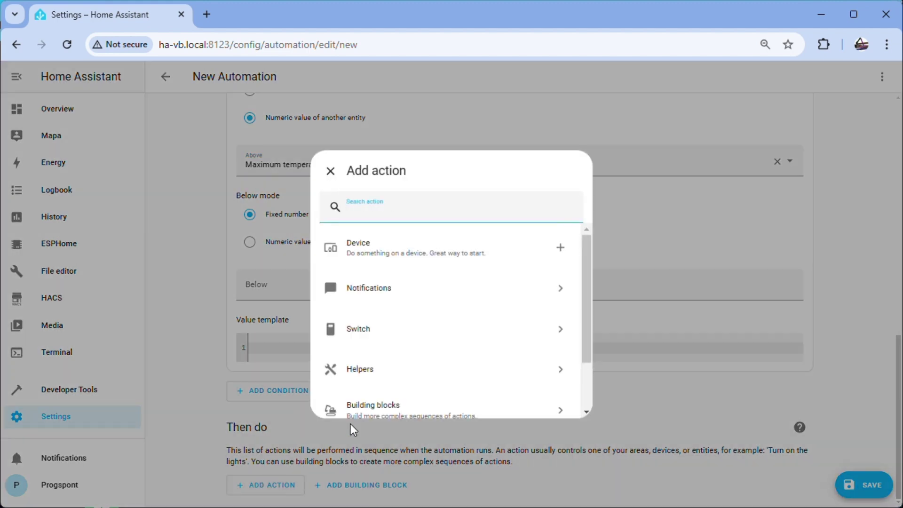
click(417, 369)
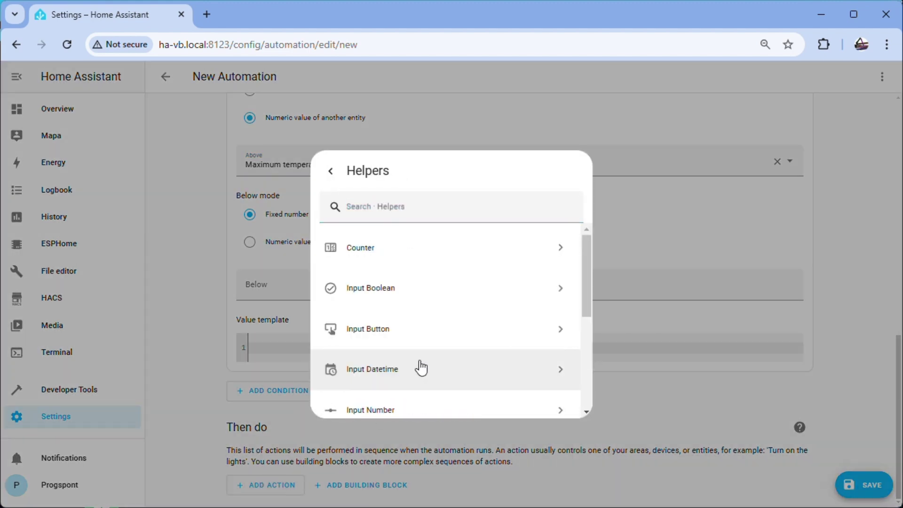
click(415, 413)
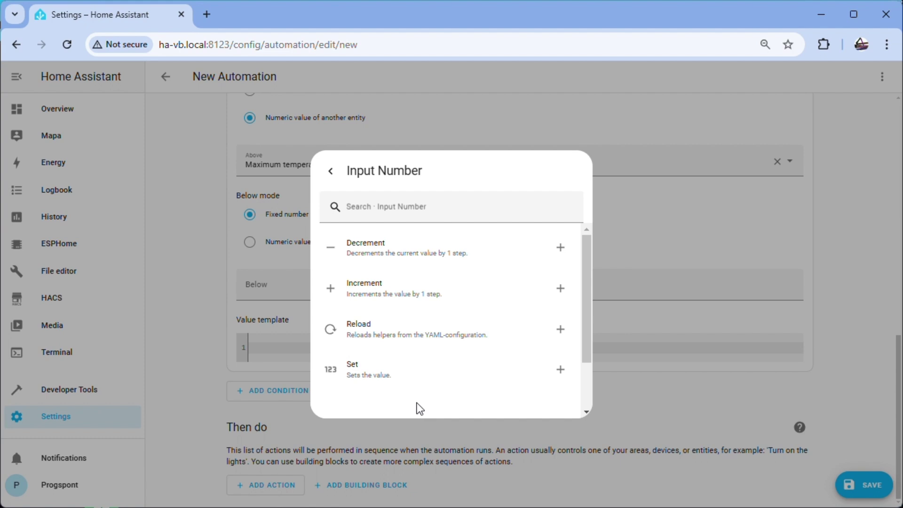
click(393, 371)
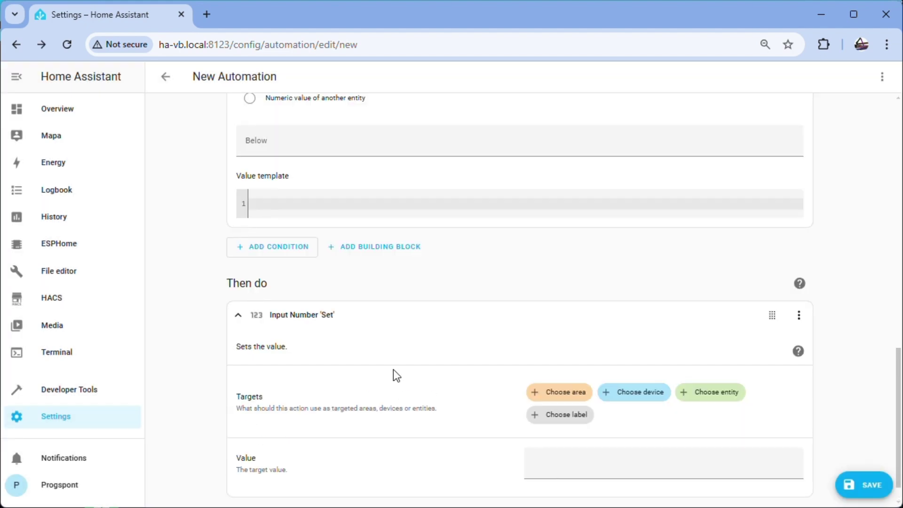
click(701, 394)
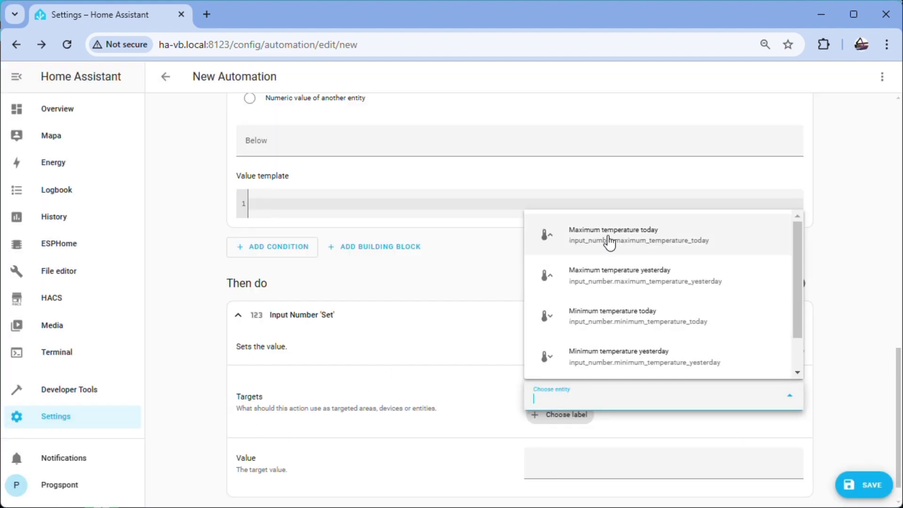
click(608, 242)
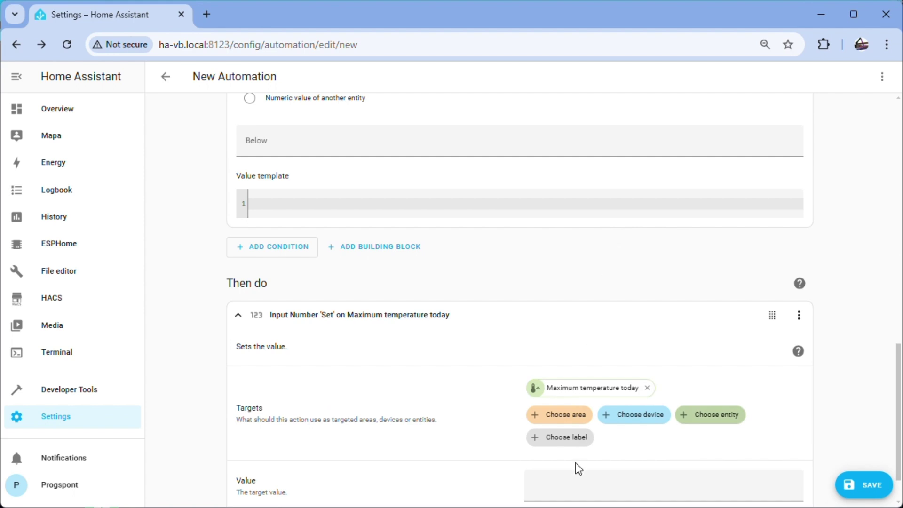
click(576, 486)
text(3)
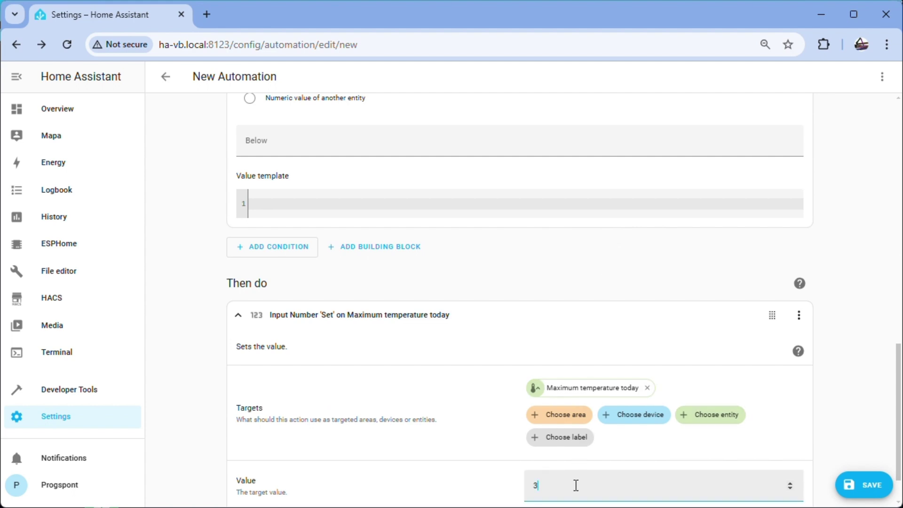
- In the action's YAML, set the value to {{ states('sensor.t_exterior') | float }}
click(799, 316)
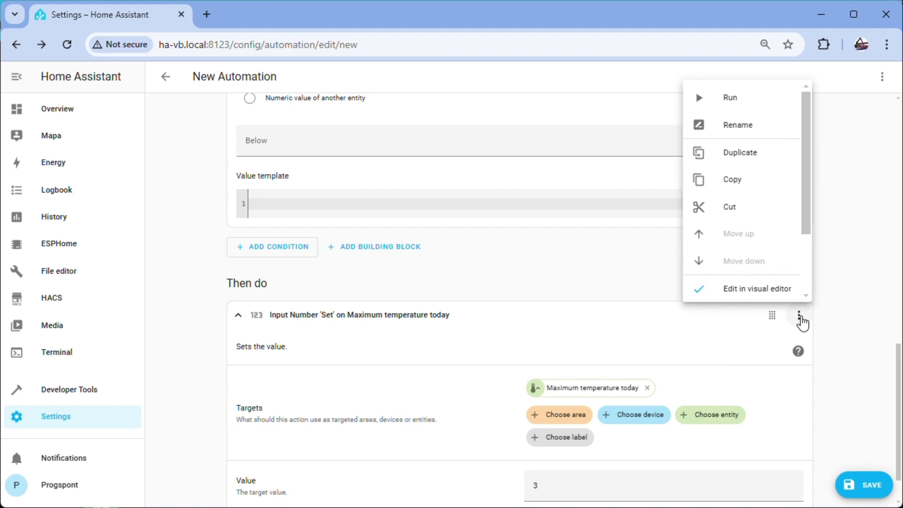
scroll(760, 216, down, 1)
scroll(759, 233, down, 2)
click(760, 231)
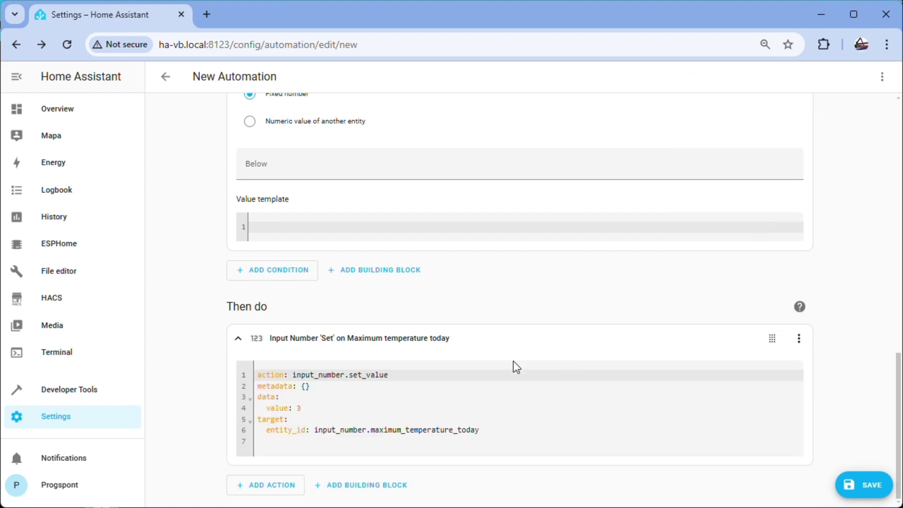
click(302, 408)
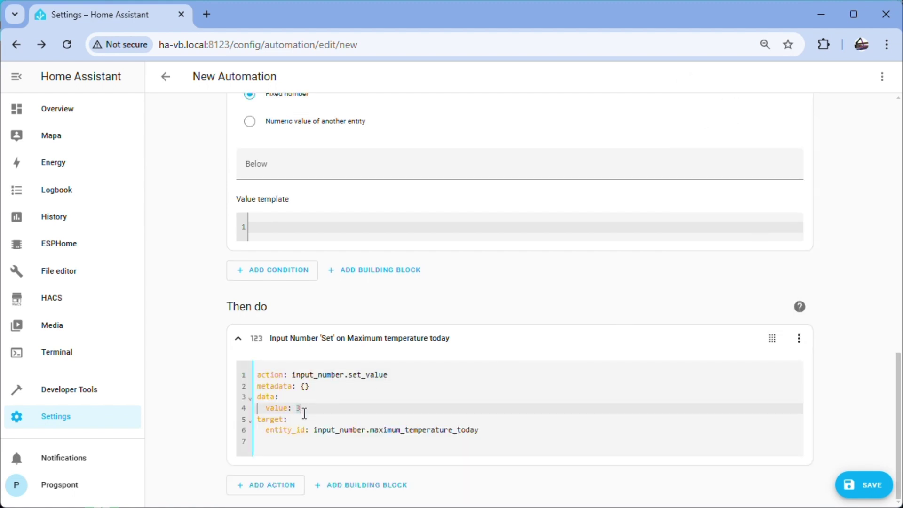
text("{{ states('sensor.t_exterior') | float }}")
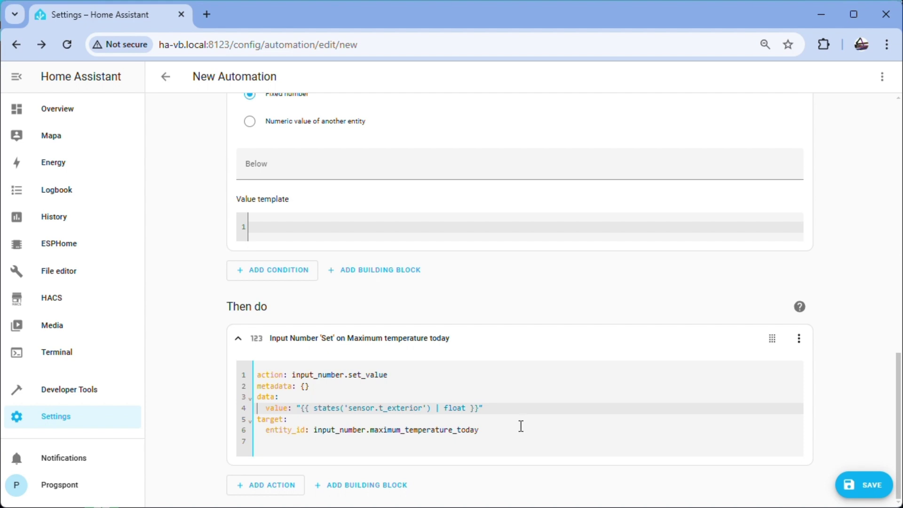
- Save the automation with the name MaxTempDay
click(858, 487)
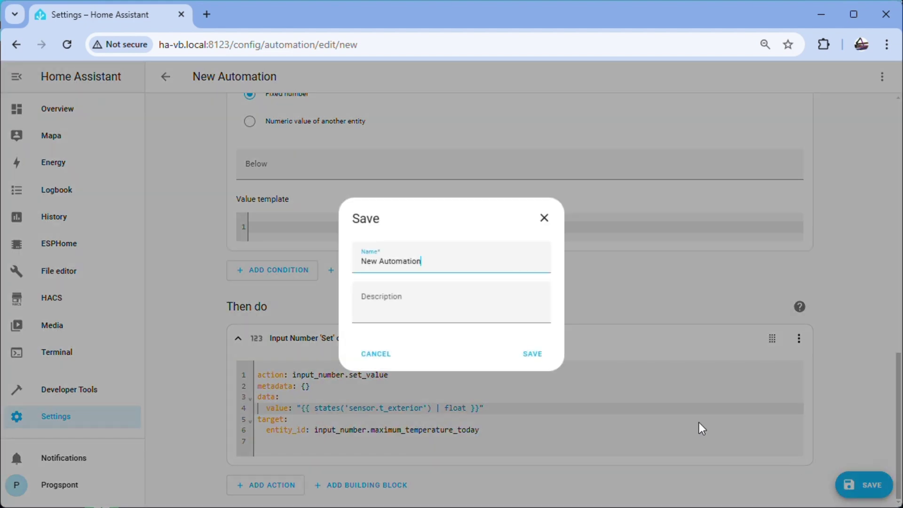
drag(420, 263, 354, 267)
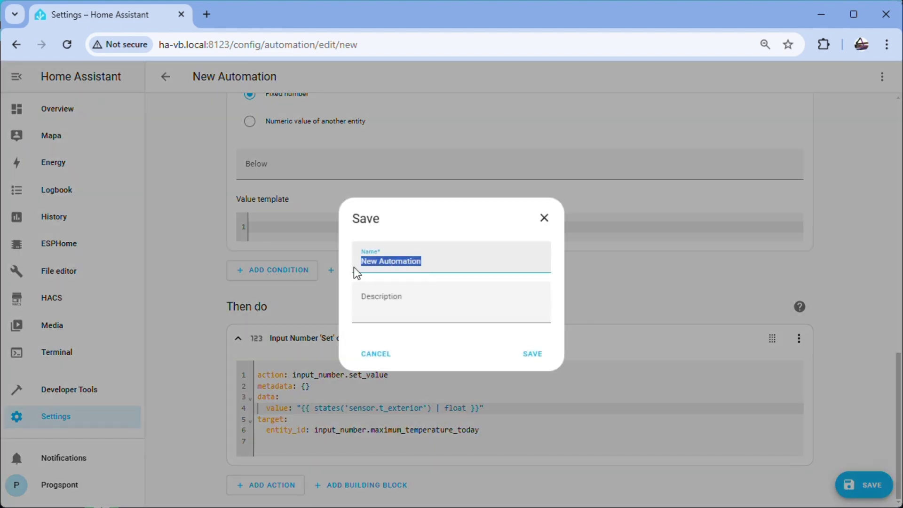
text(Max)
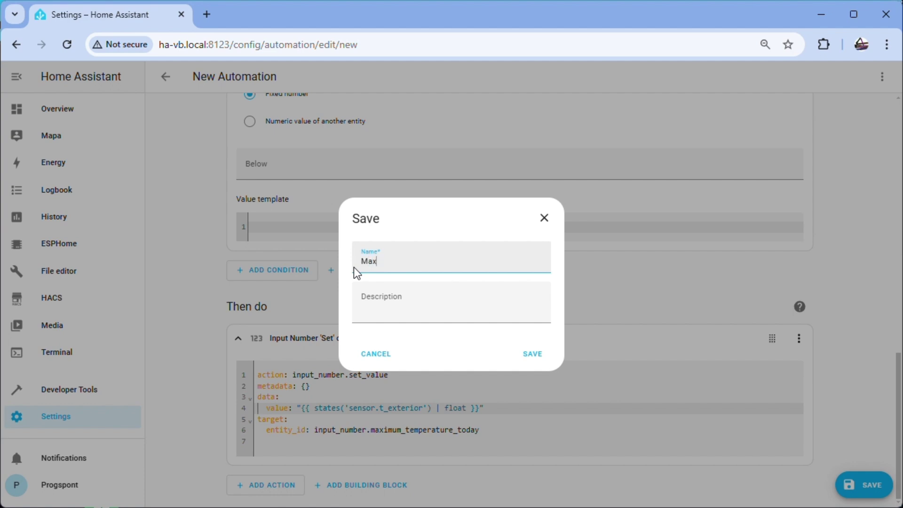
text(Temp)
text(D)
text(ay)
click(534, 355)
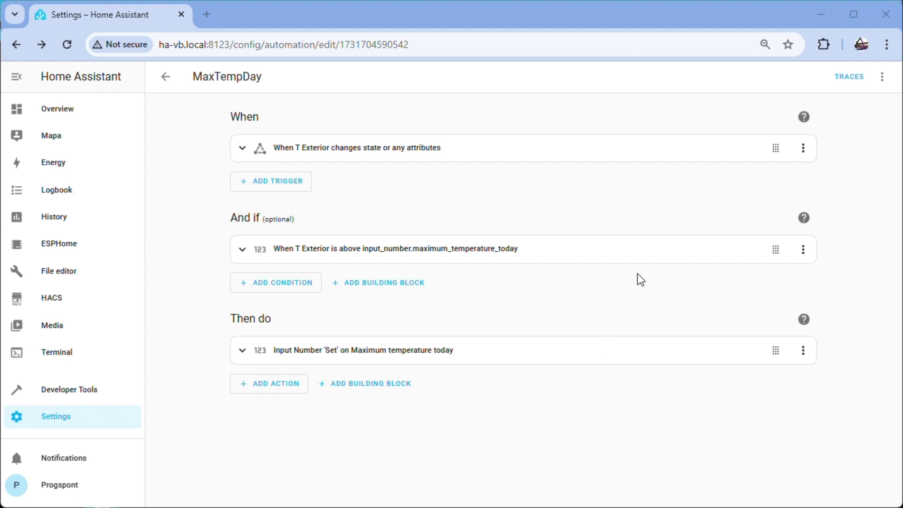
- Duplicate MaxTempDay and save the copy under the name MinTempDay
click(882, 76)
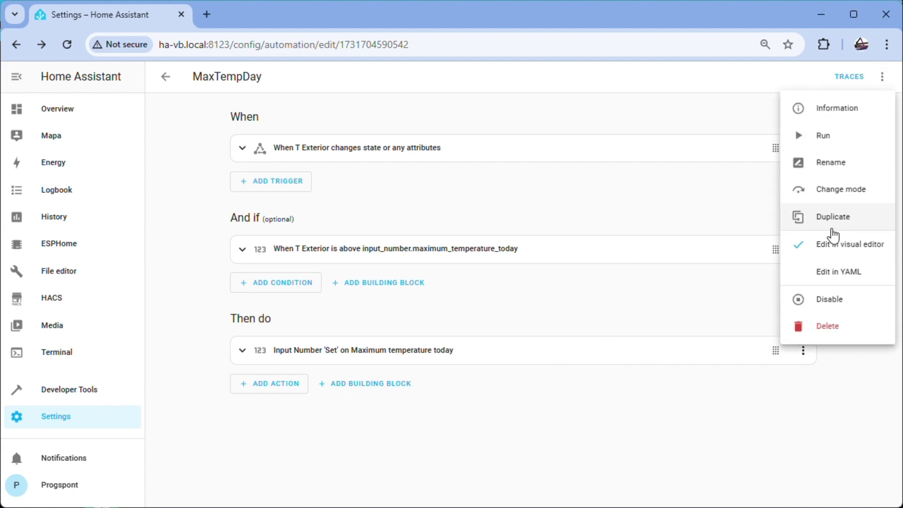
click(836, 223)
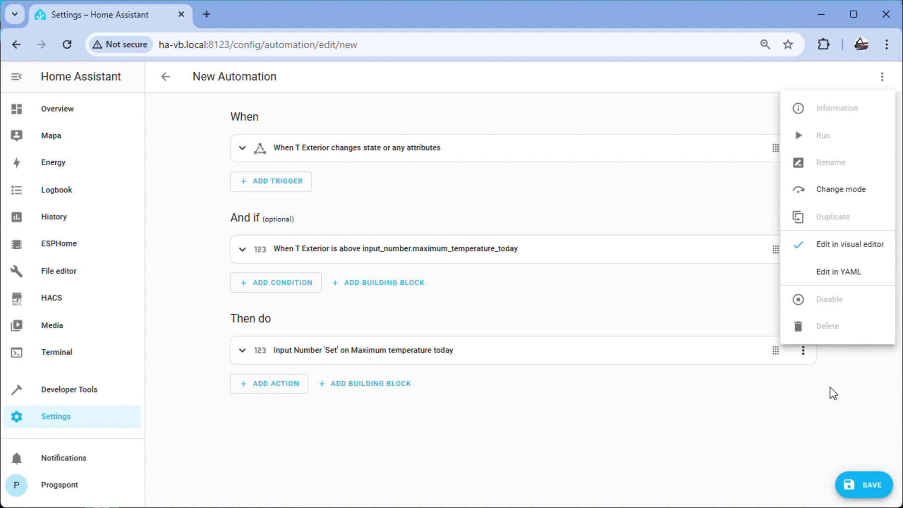
click(872, 494)
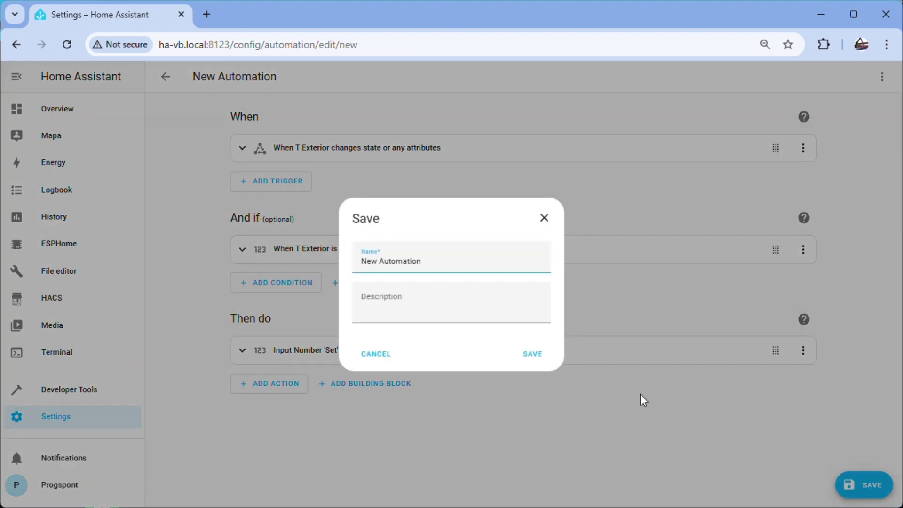
drag(427, 259, 354, 258)
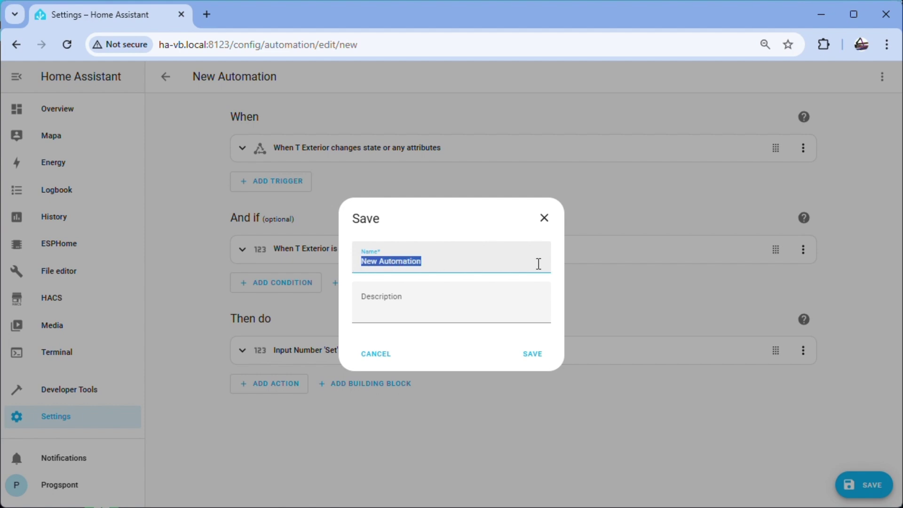
text(MinTempDay)
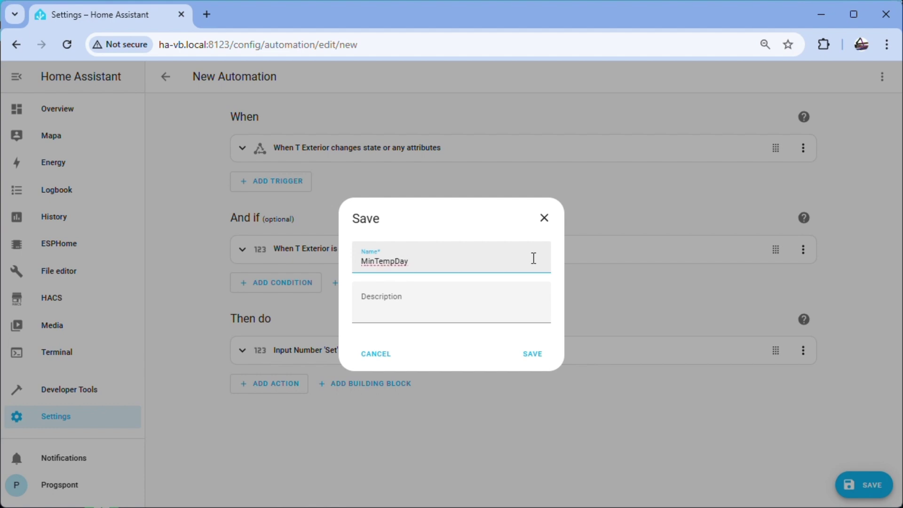
click(531, 360)
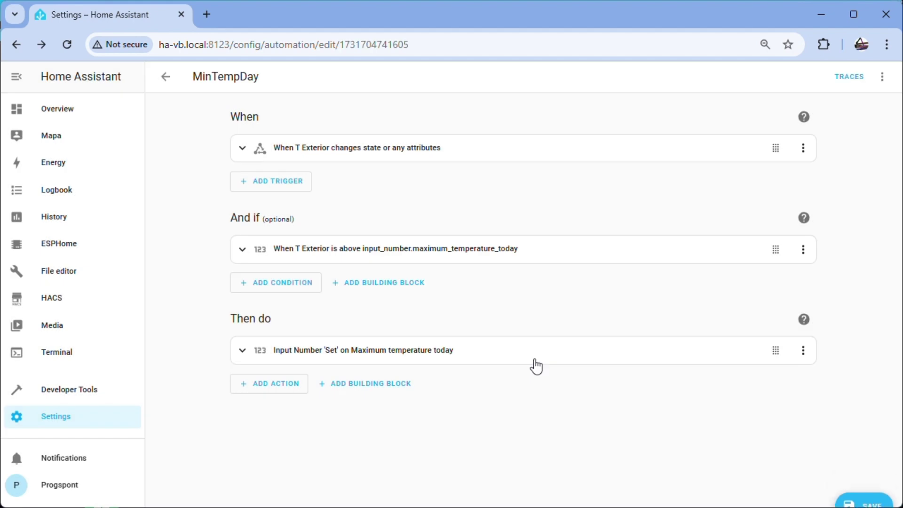
- Remove Maximum temperature today from the condition's Above field
click(242, 150)
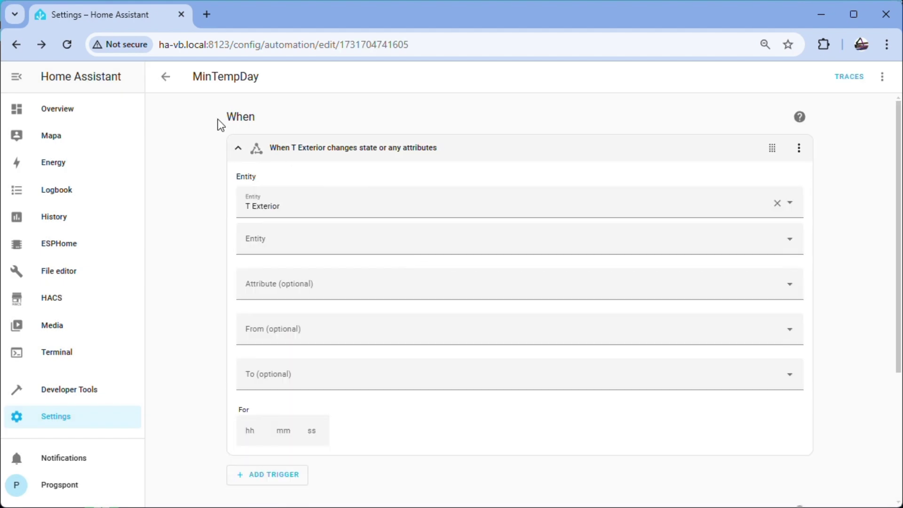
click(233, 147)
click(242, 248)
scroll(340, 202, down, 5)
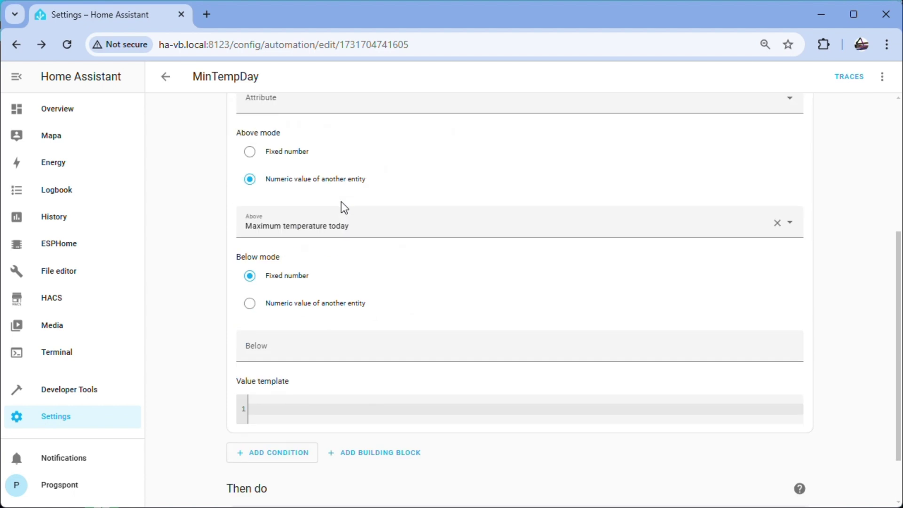
drag(363, 176, 207, 177)
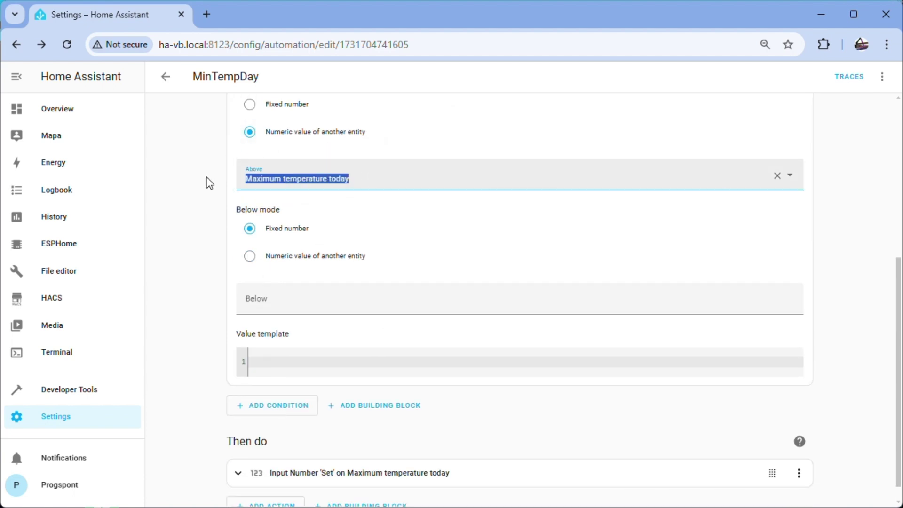
key(BackSpace)
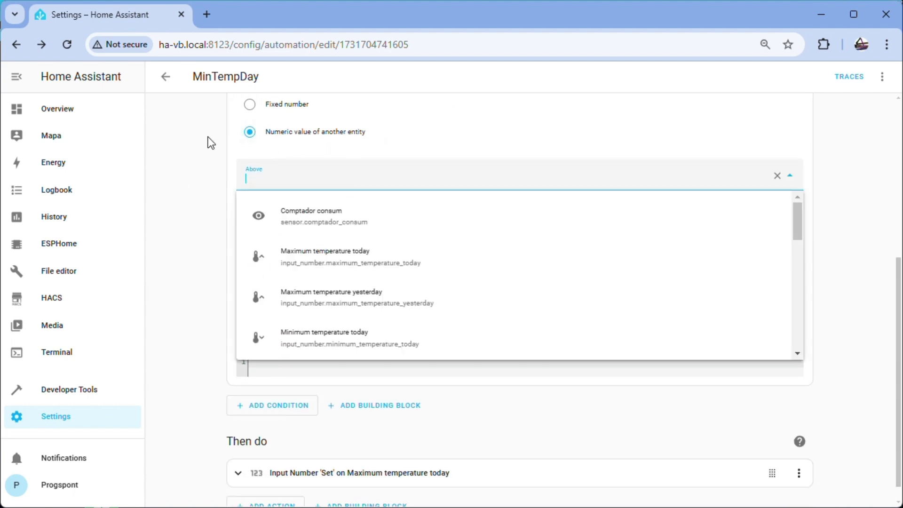
key(Escape)
- Set Above to fixed-number mode and Below to the Minimum temperature today entity
click(250, 104)
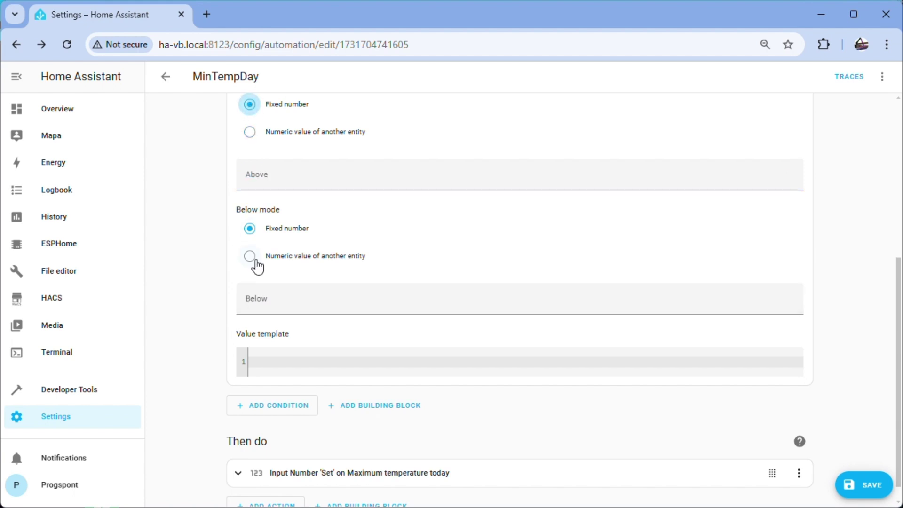
click(249, 256)
click(251, 296)
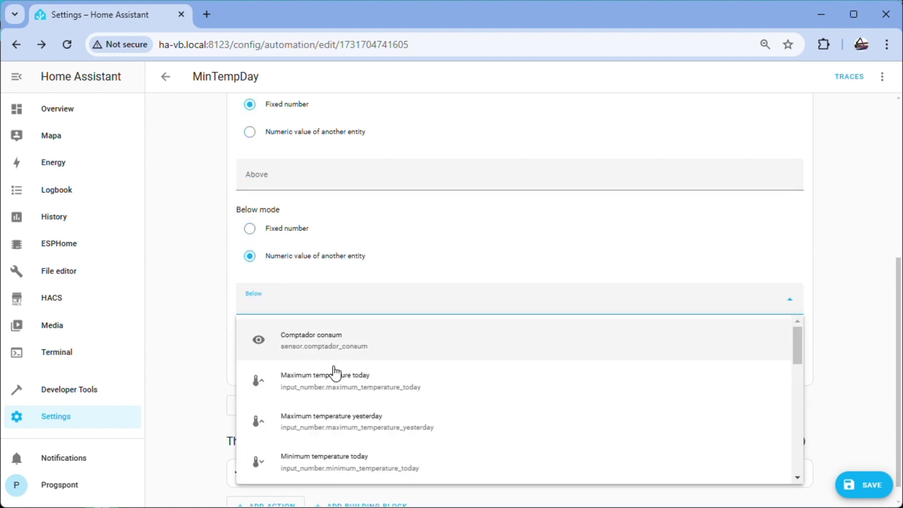
click(367, 462)
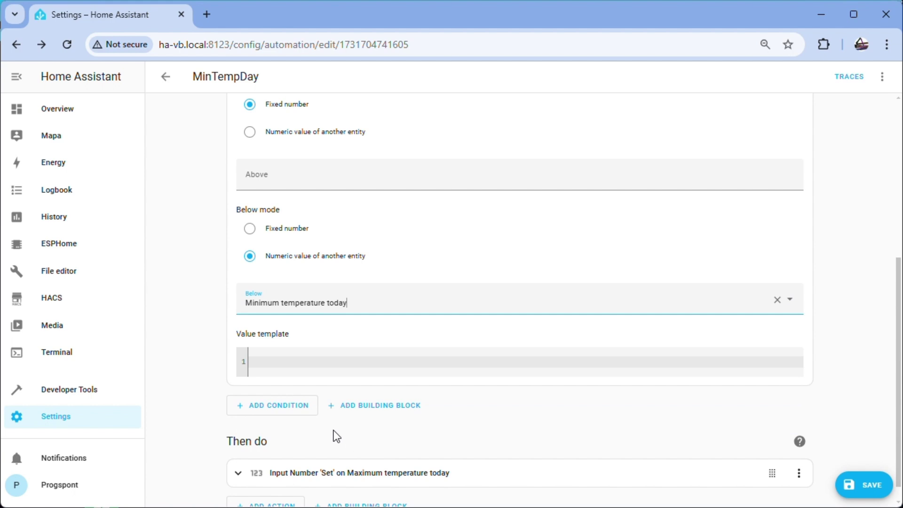
scroll(182, 304, down, 1)
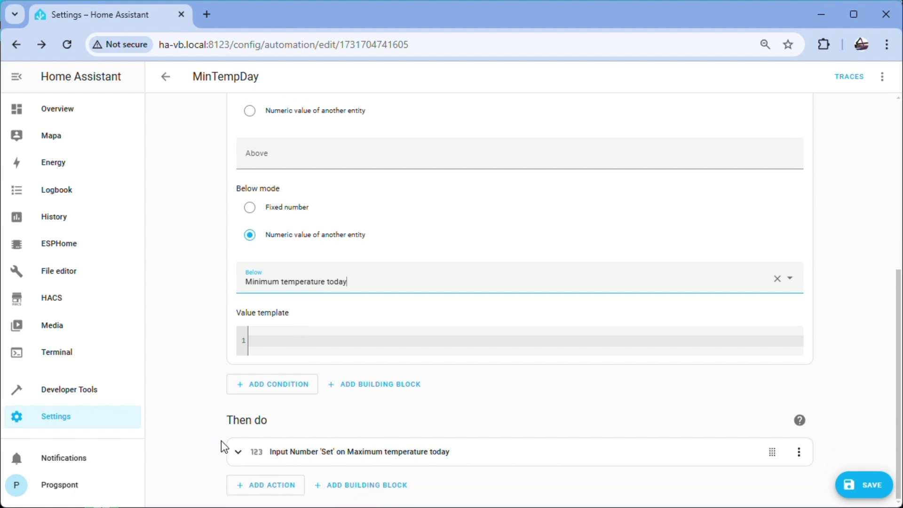
- Change the action's target from maximum to minimum temperature today and save
click(243, 454)
scroll(424, 416, down, 3)
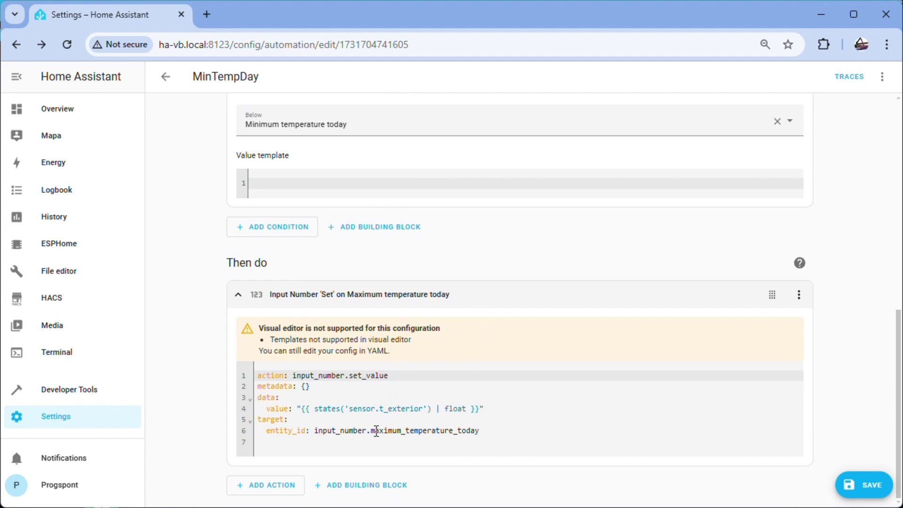
drag(372, 432, 400, 432)
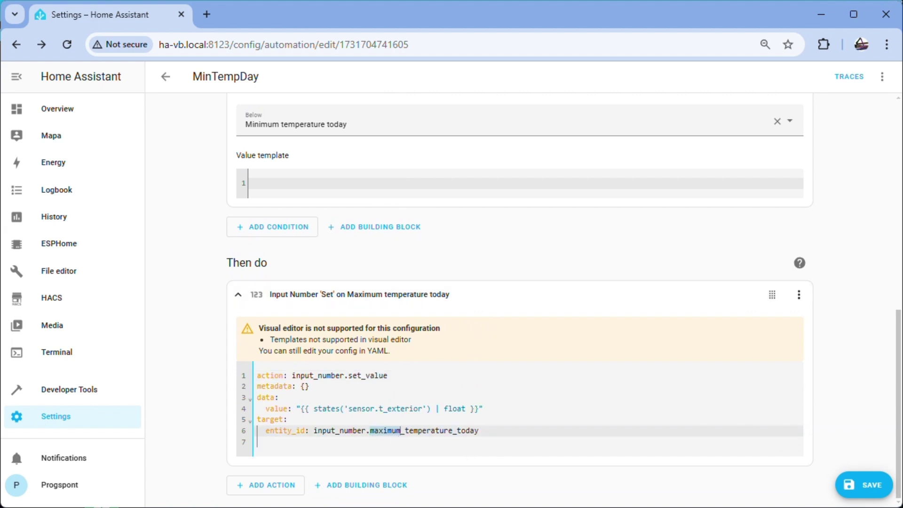
text(mini)
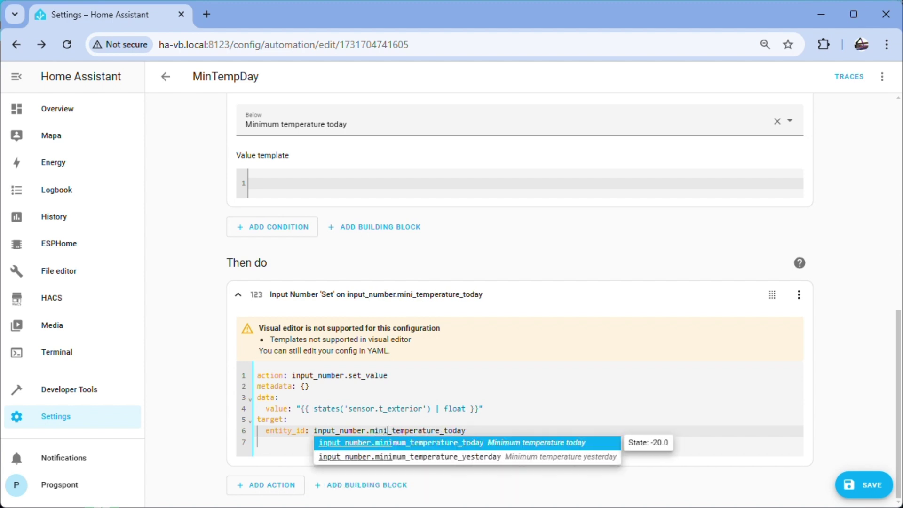
text(mum)
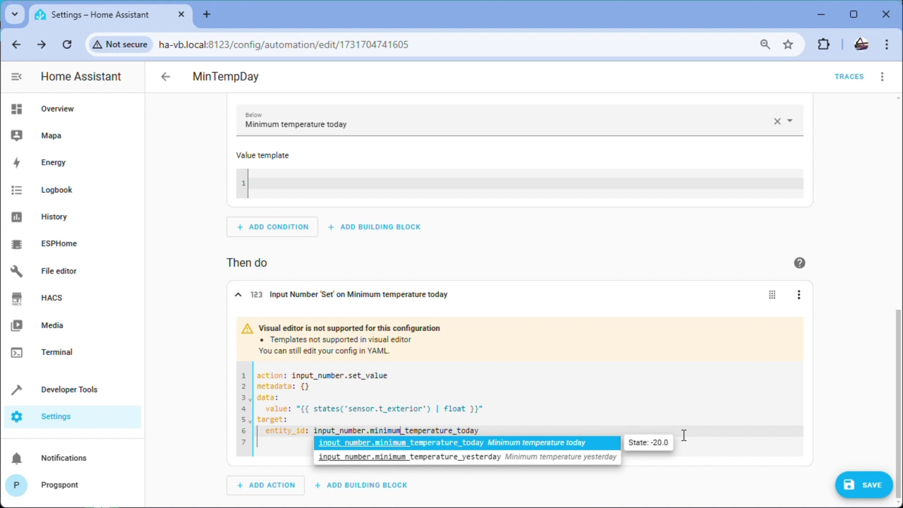
click(719, 449)
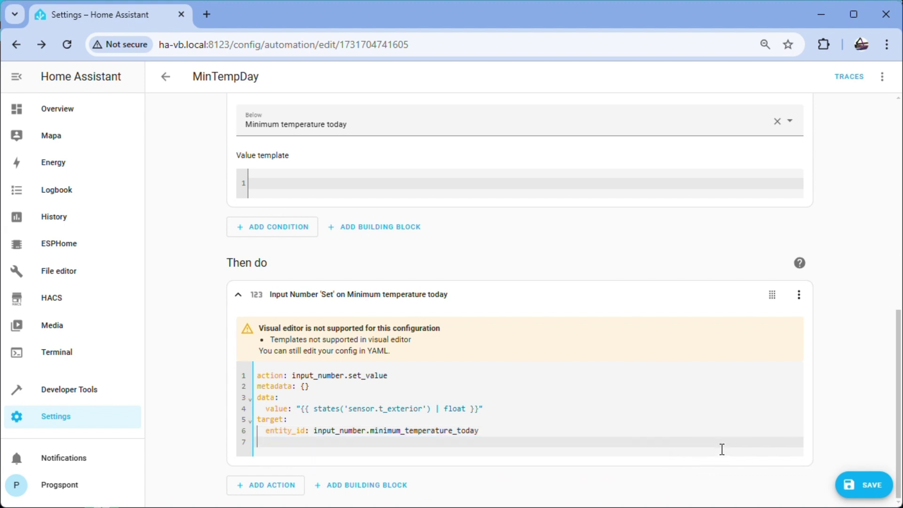
click(865, 487)
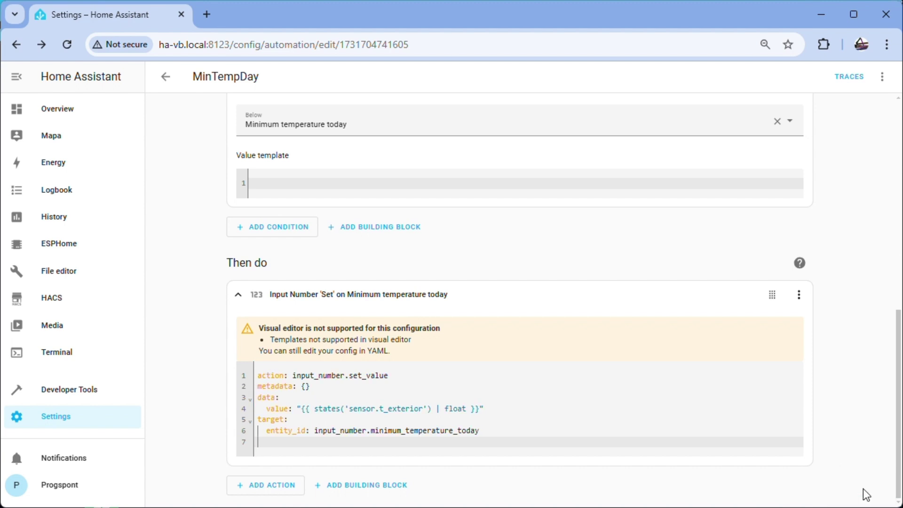
- Collapse the action and condition blocks and return to the automations list
click(238, 295)
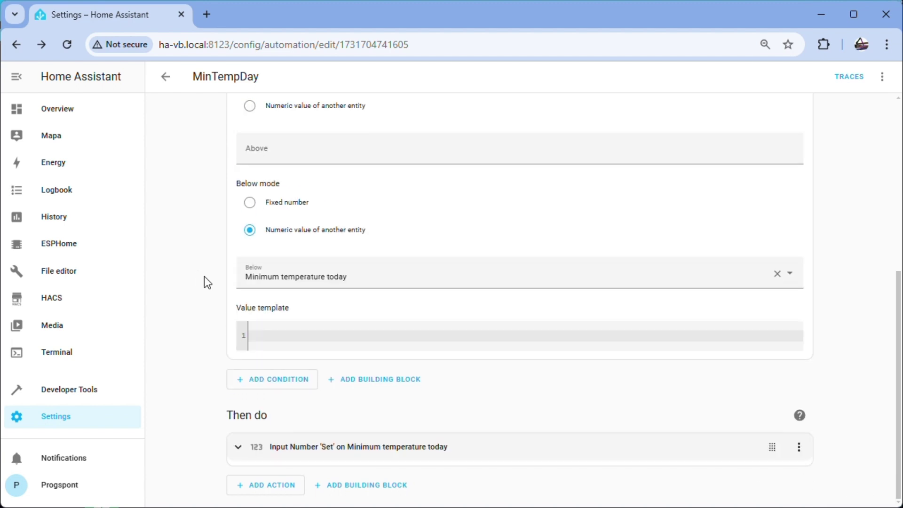
scroll(202, 246, up, 4)
click(238, 248)
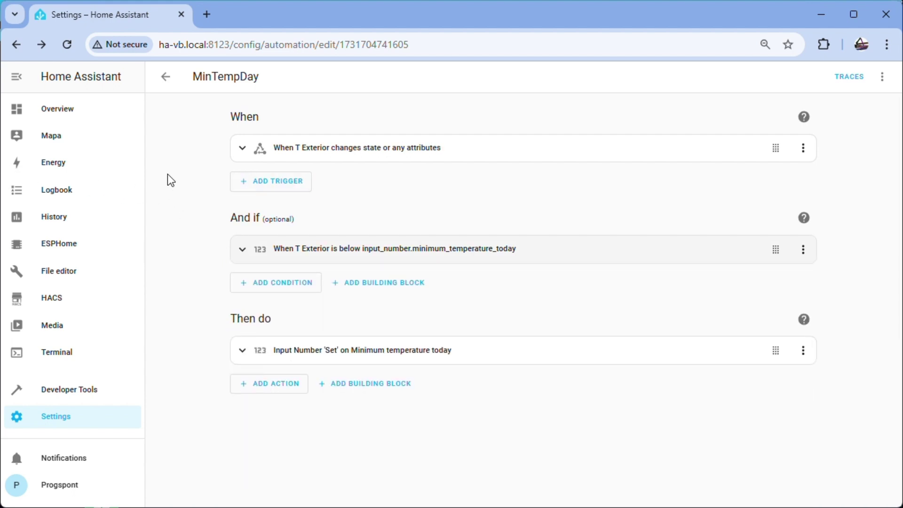
click(165, 78)
click(167, 80)
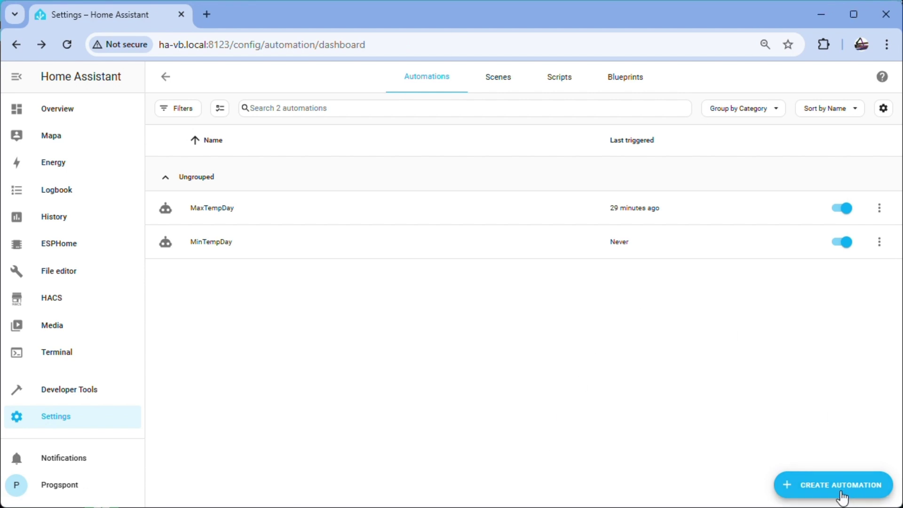
- Create a new blank automation with a Time trigger
click(842, 496)
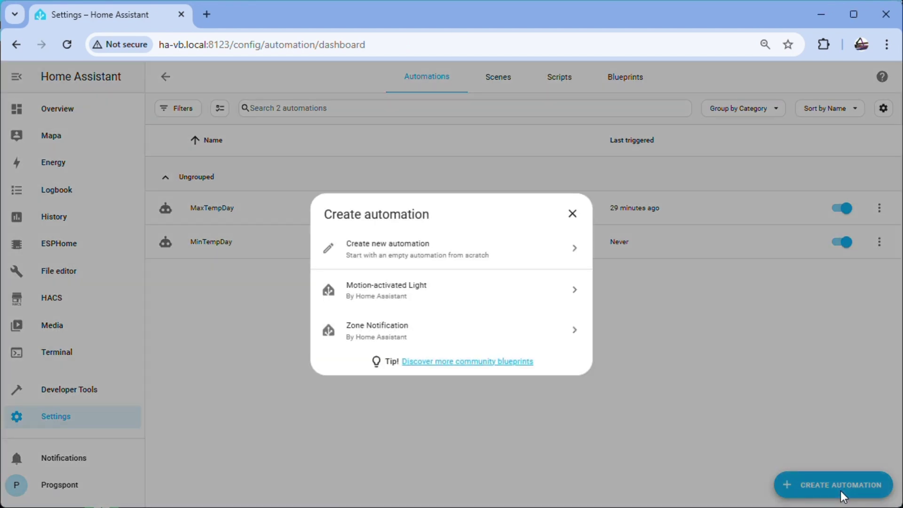
click(375, 251)
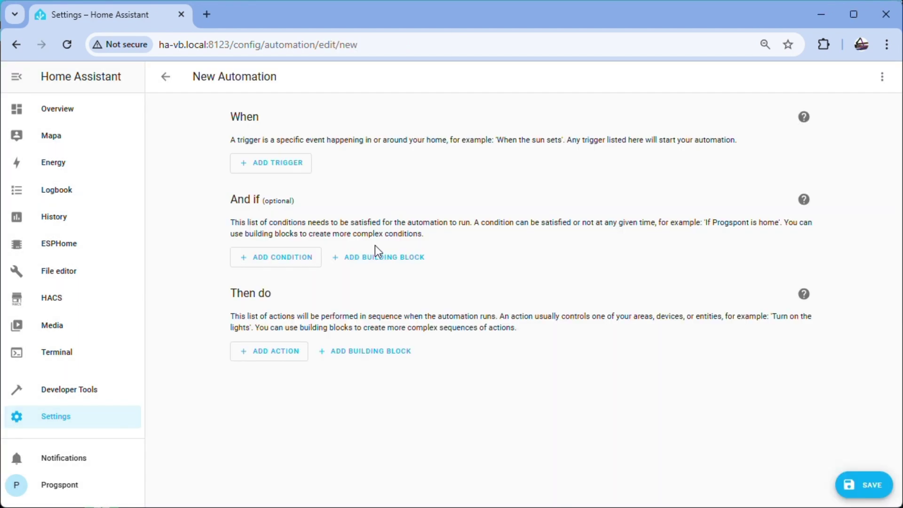
click(264, 165)
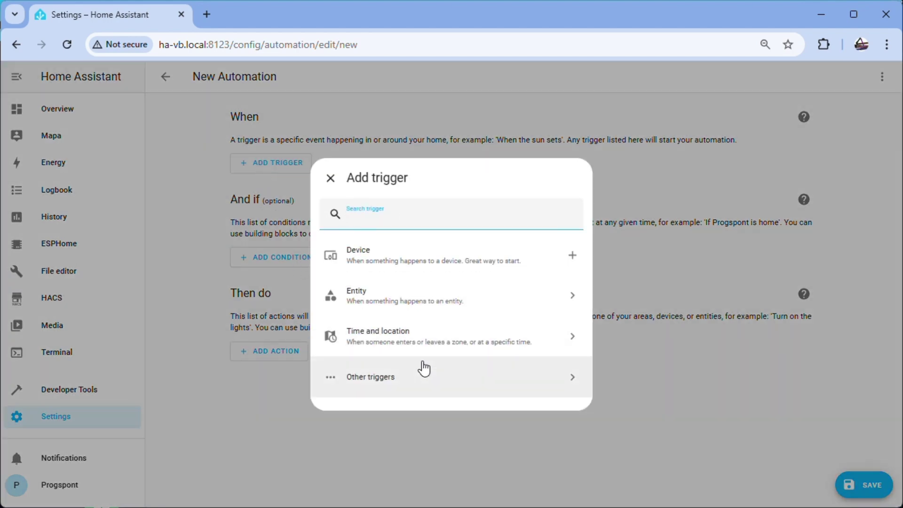
click(403, 341)
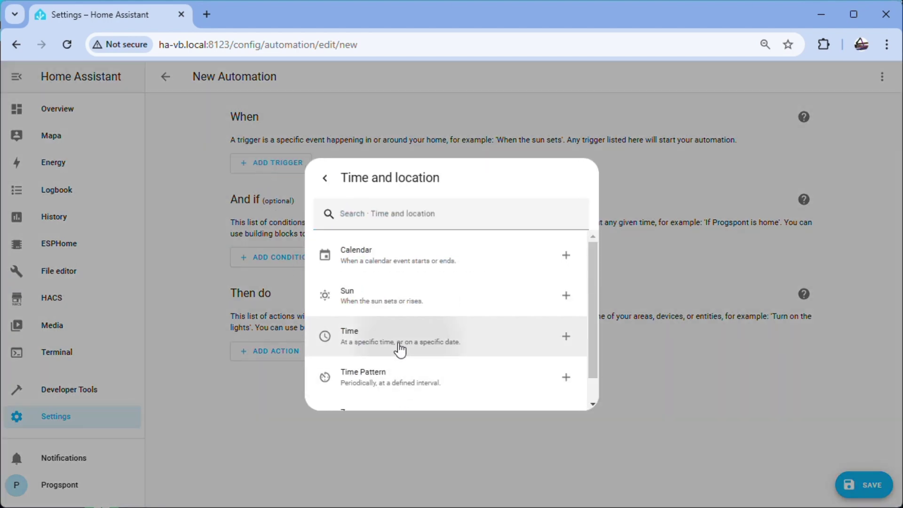
click(400, 346)
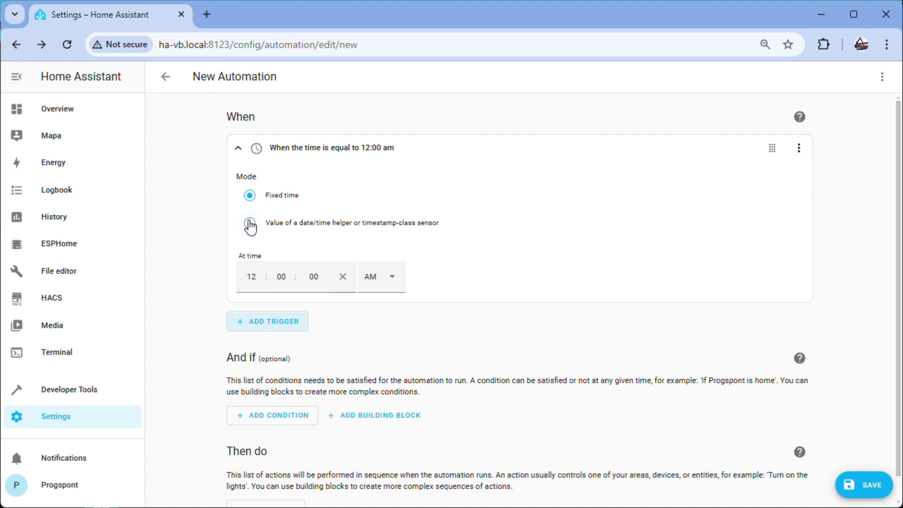
- Set the trigger time to 11:59 PM
click(258, 278)
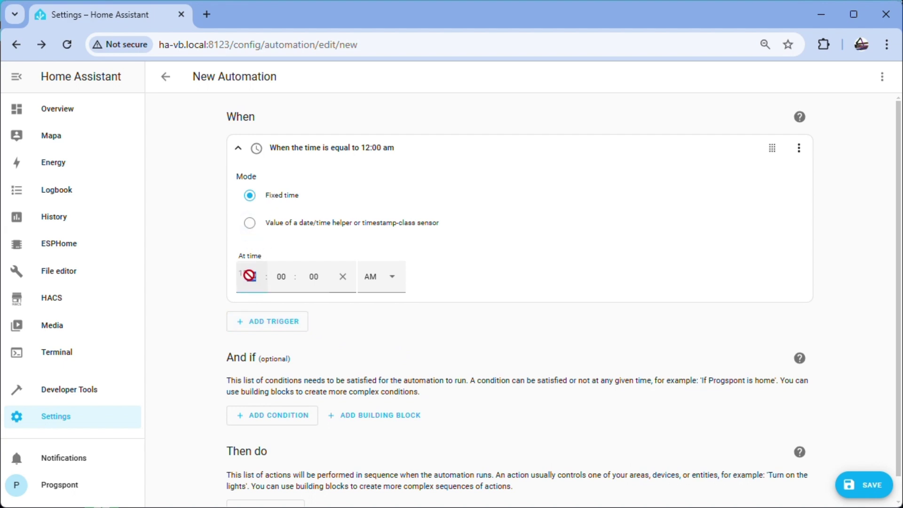
text(1)
click(280, 277)
text(59)
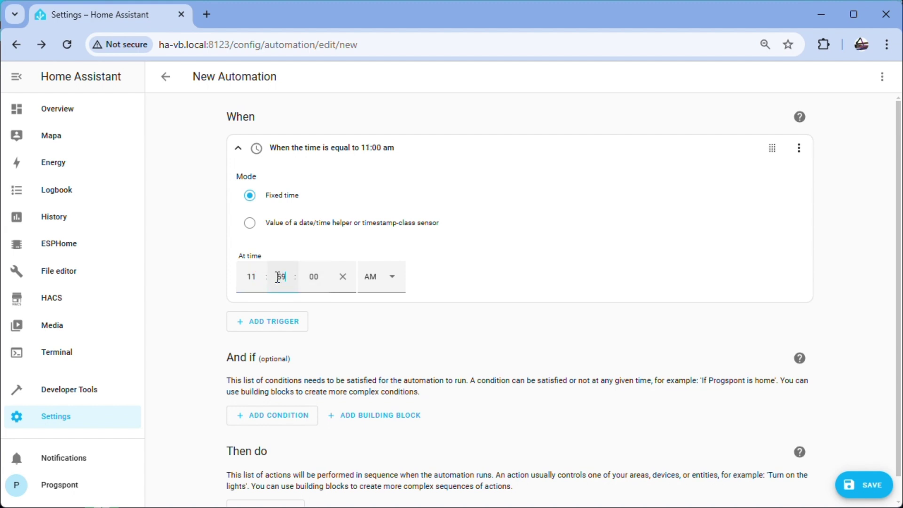
click(397, 285)
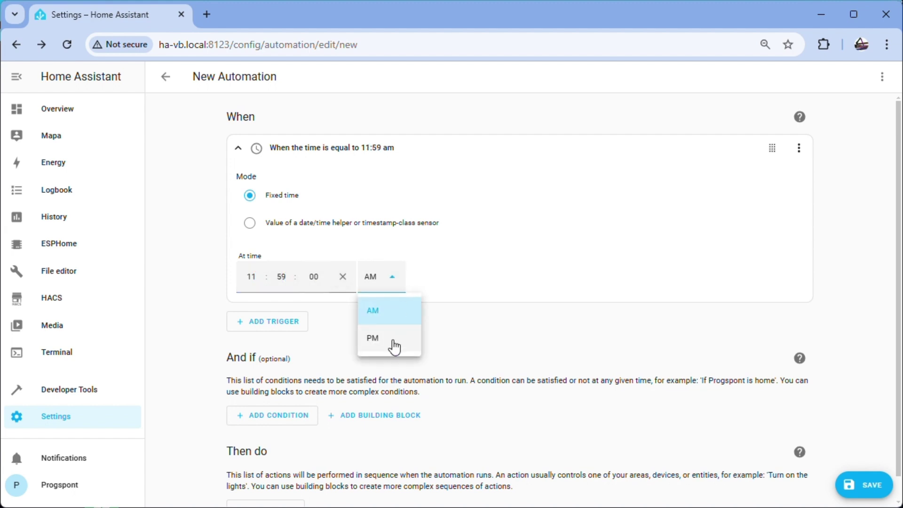
click(388, 341)
click(238, 148)
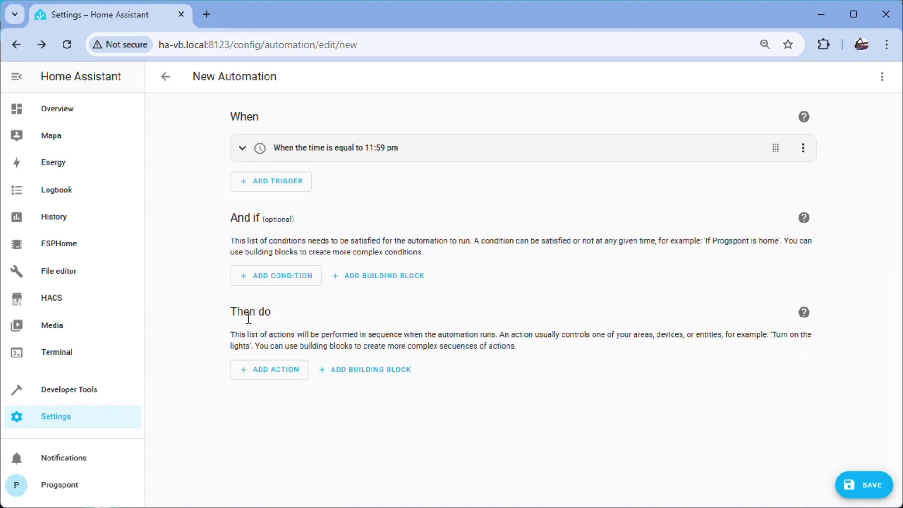
- Add an Input Number Set action targeting Maximum temperature yesterday
click(259, 370)
click(380, 370)
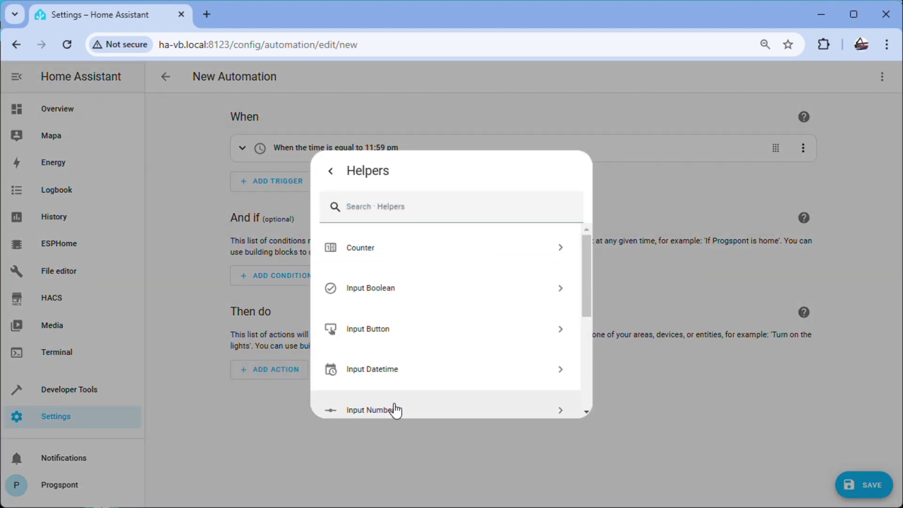
click(387, 412)
click(378, 373)
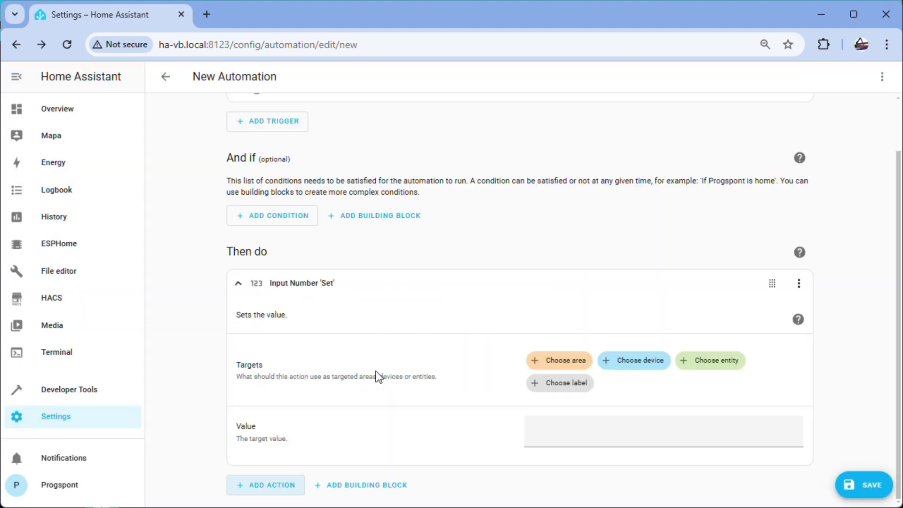
click(719, 368)
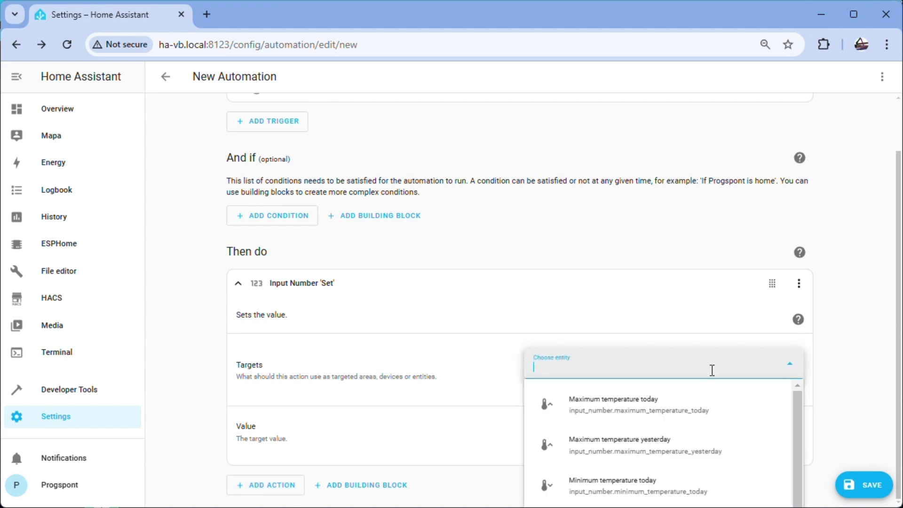
click(667, 447)
click(573, 451)
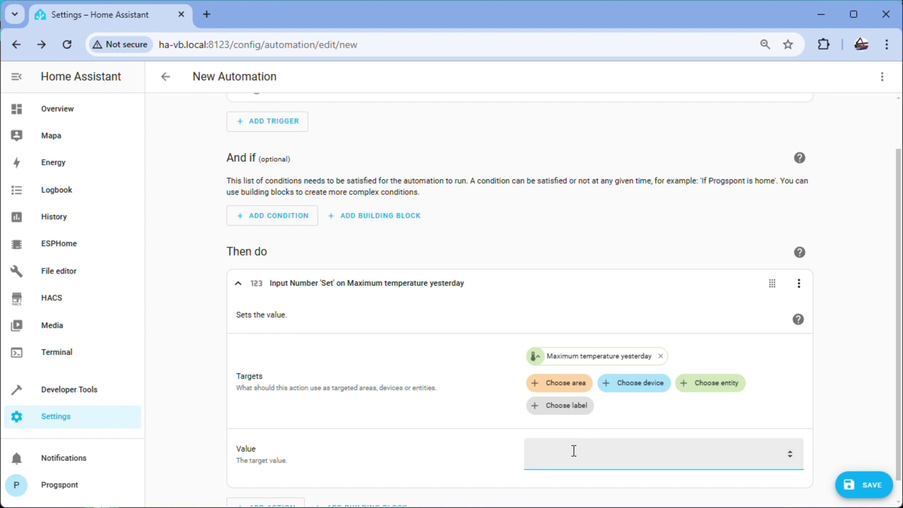
text(2)
- In YAML, paste the Maximum temperature today states() template as the value
click(799, 285)
scroll(770, 361, down, 3)
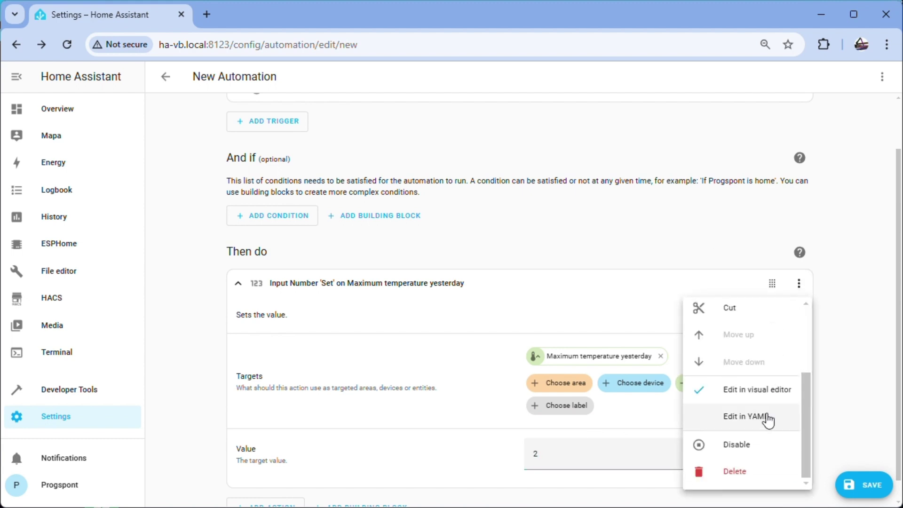
click(756, 423)
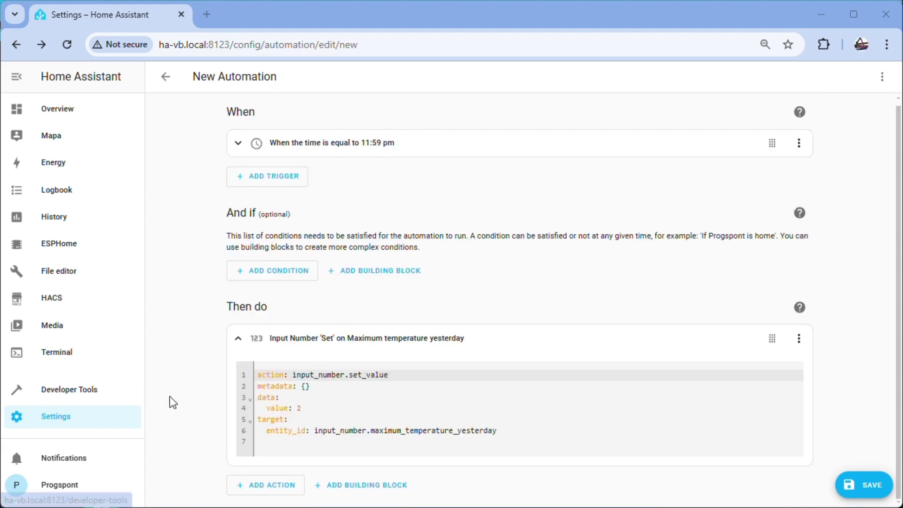
click(300, 409)
right_click(300, 408)
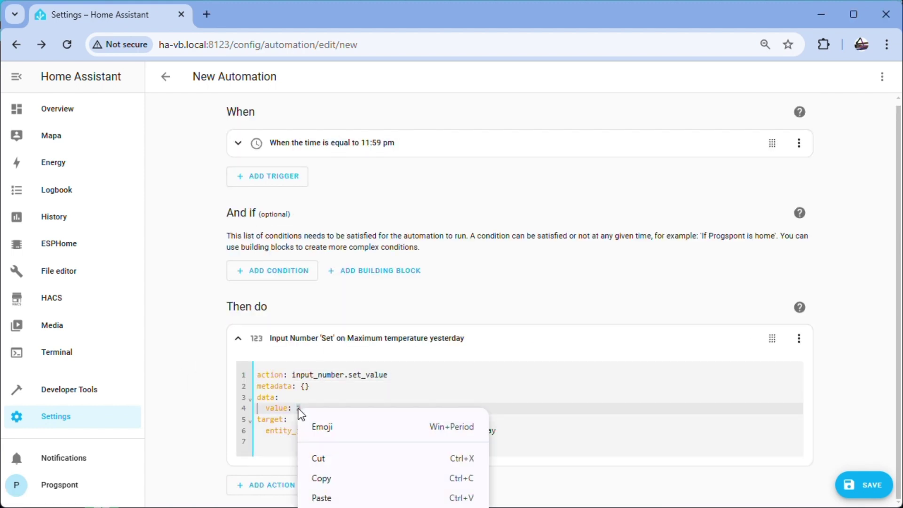
click(319, 498)
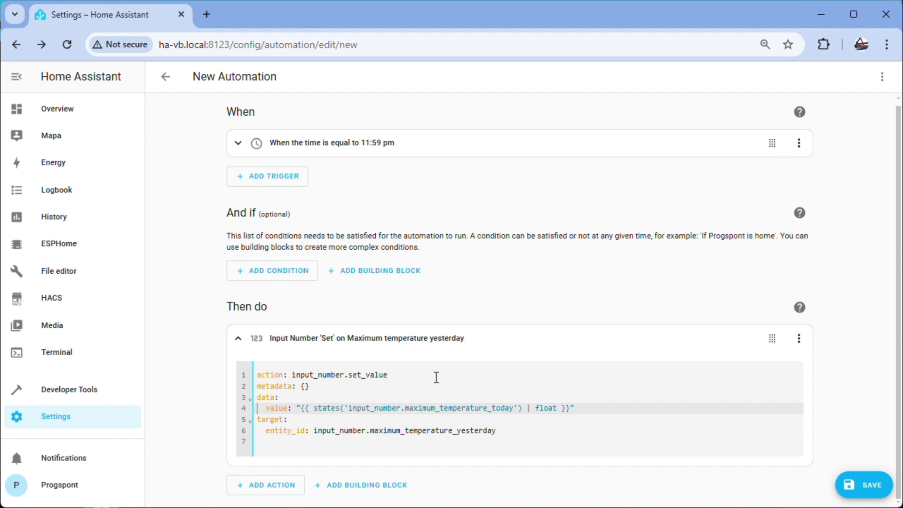
- Add a second Input Number Set action targeting Minimum temperature yesterday
click(269, 487)
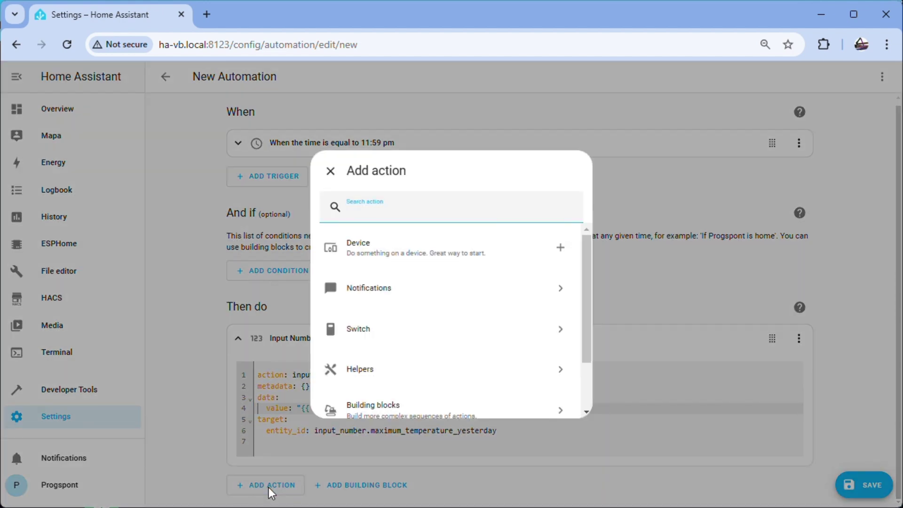
click(389, 372)
click(405, 399)
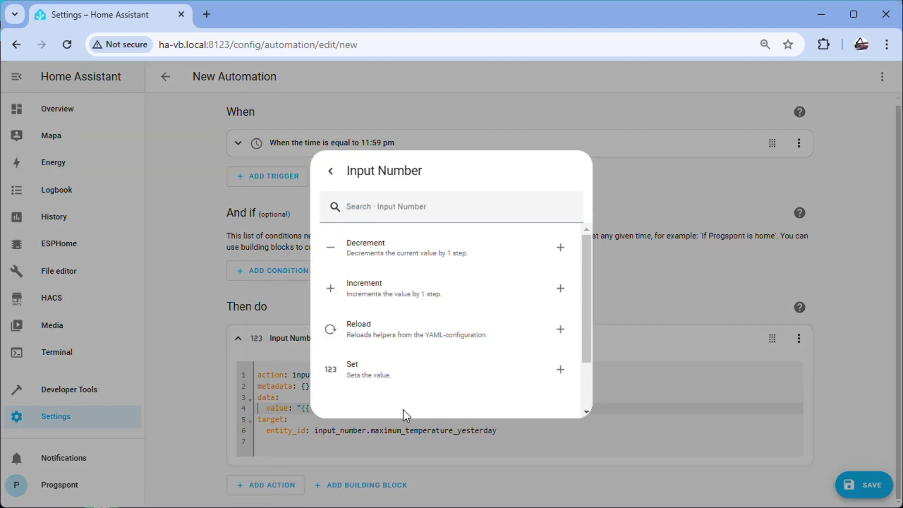
click(394, 381)
click(713, 367)
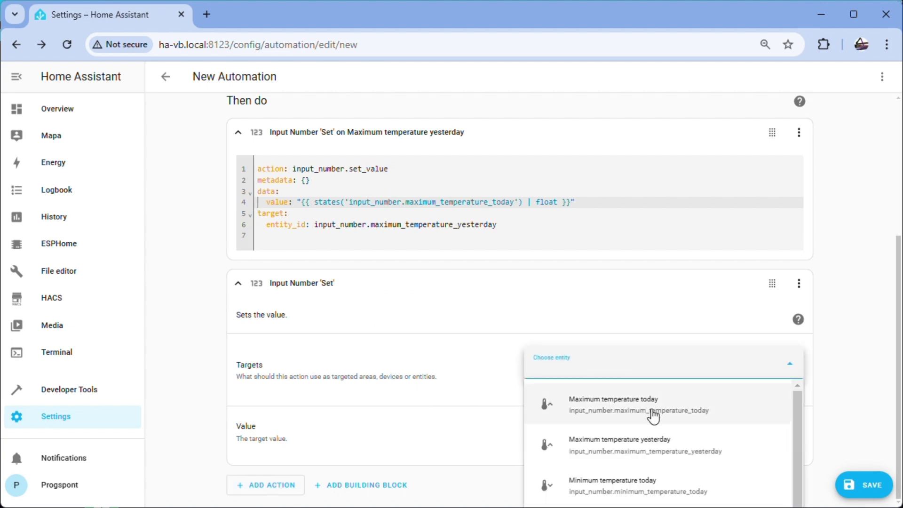
scroll(652, 387, down, 1)
click(648, 487)
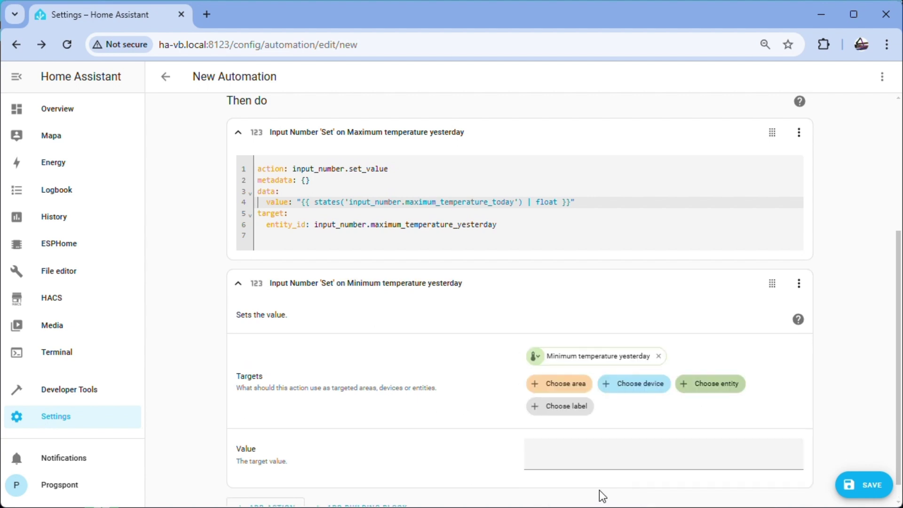
click(569, 455)
text(2)
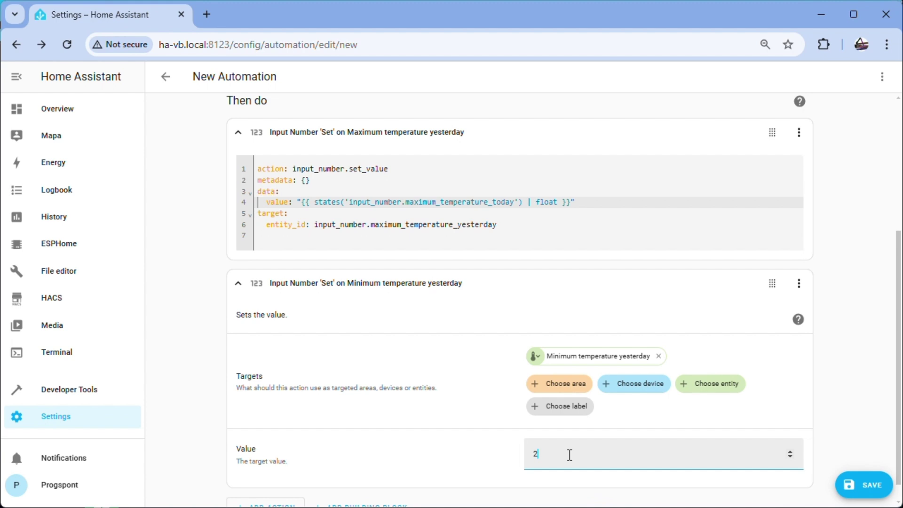
- In YAML, paste the template as the value and change maximum to minimum
click(800, 283)
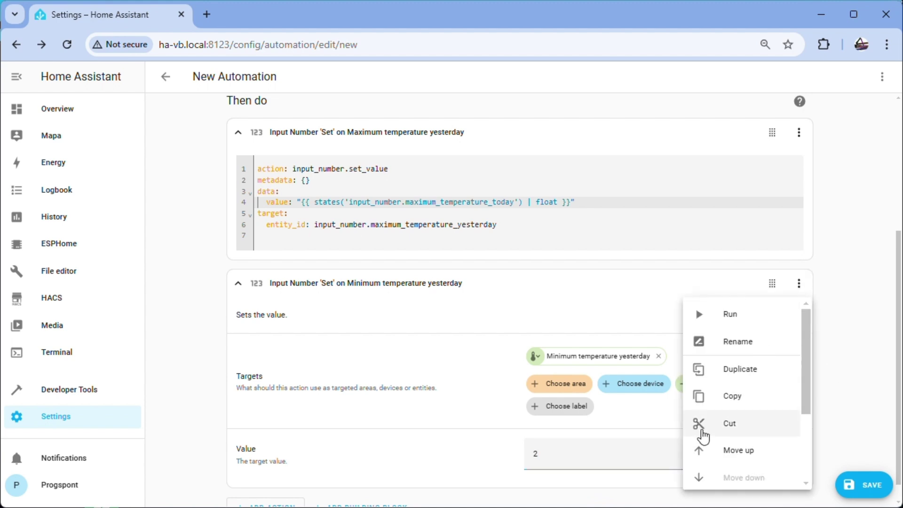
scroll(715, 442, down, 2)
click(734, 420)
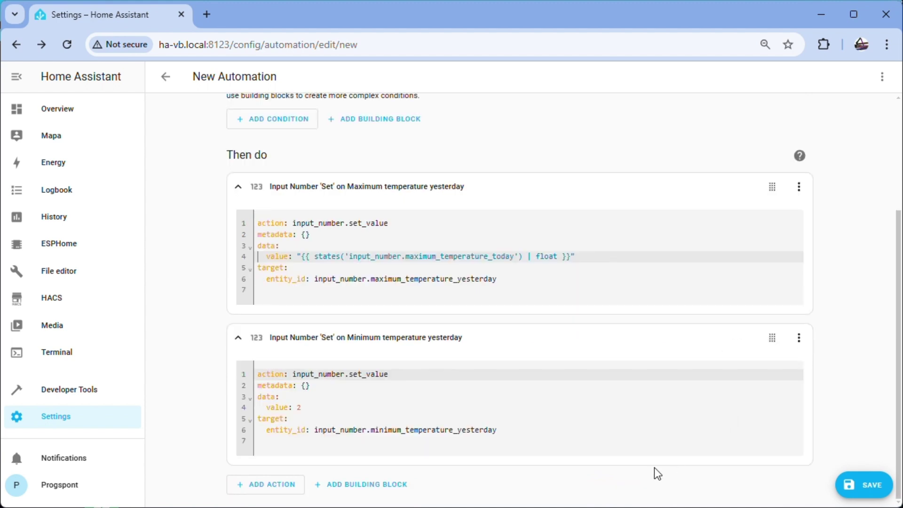
click(298, 406)
right_click(299, 407)
click(324, 487)
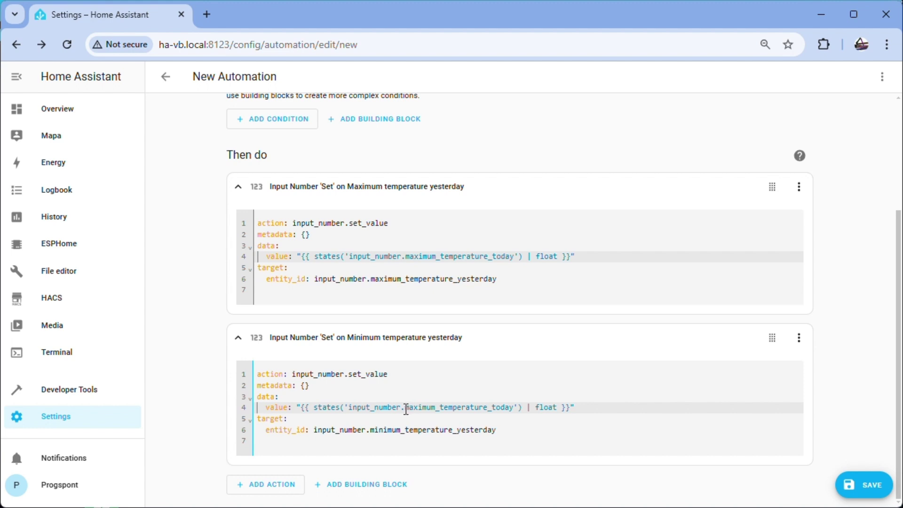
drag(405, 409, 438, 407)
text(mini)
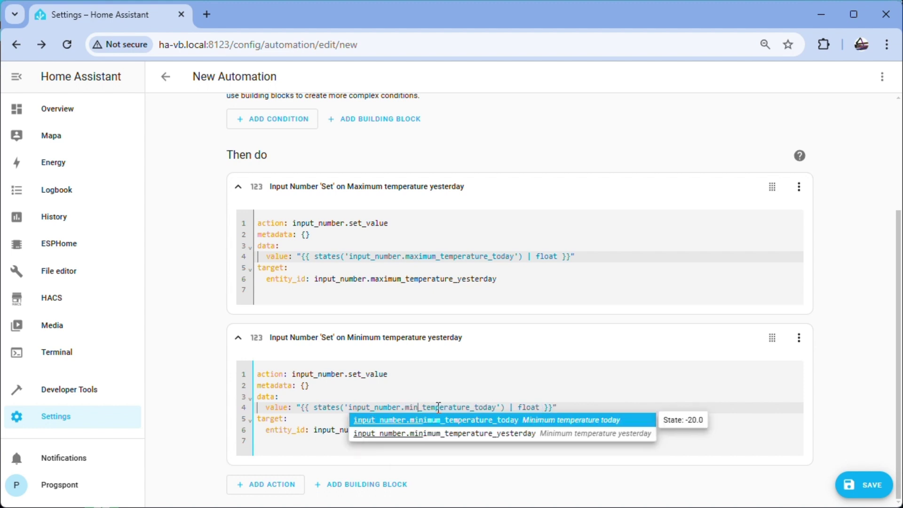
text(mum)
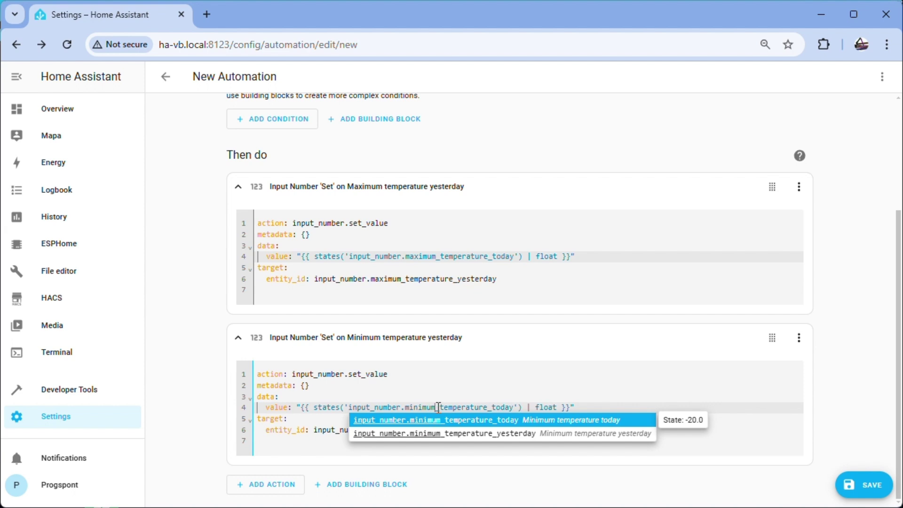
click(529, 379)
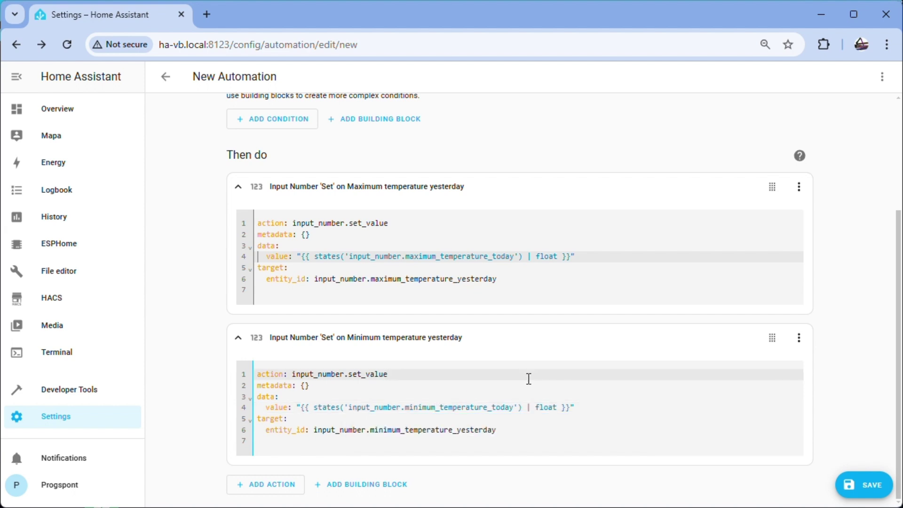
- Add an Input Number set action for Maximum temperature today, valued states('sensor.t_exterior')
click(270, 486)
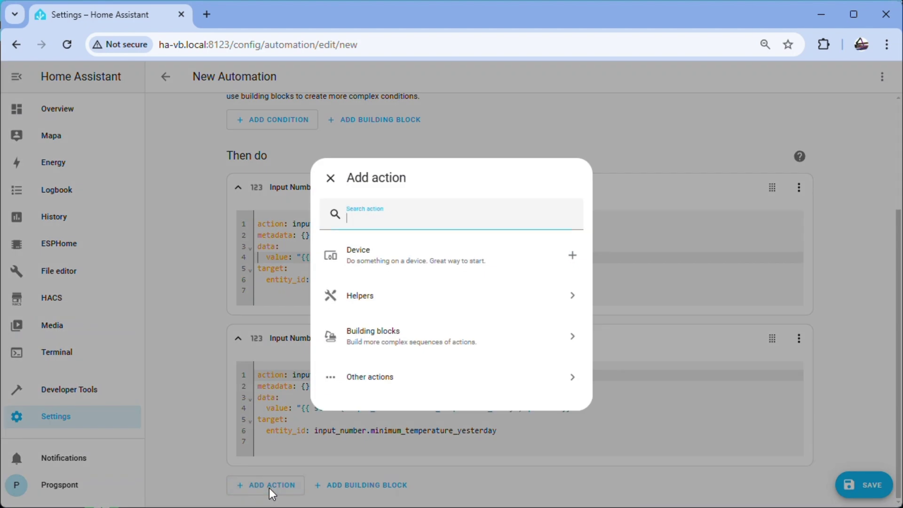
click(392, 381)
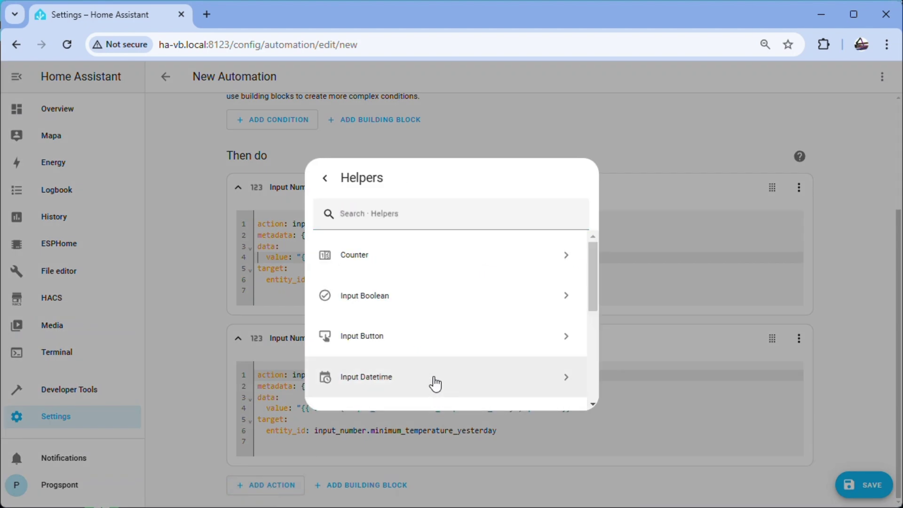
scroll(433, 383, down, 3)
click(414, 282)
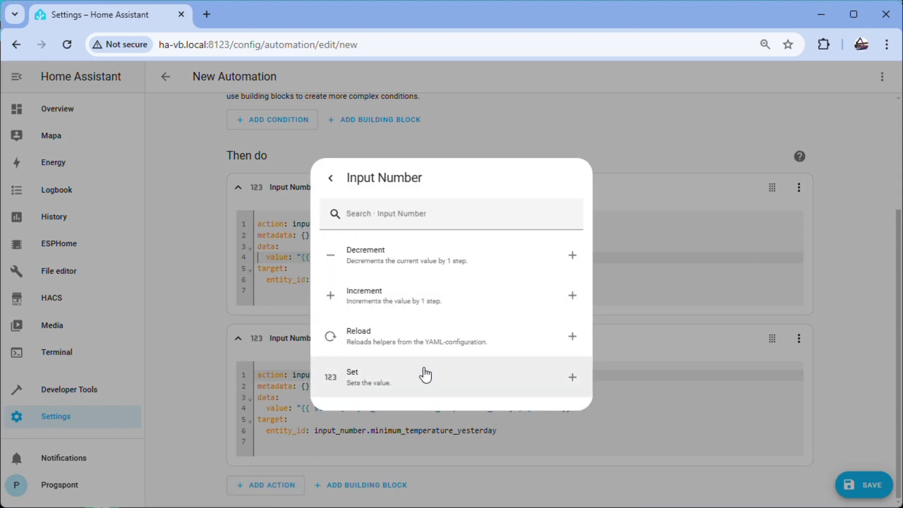
click(418, 392)
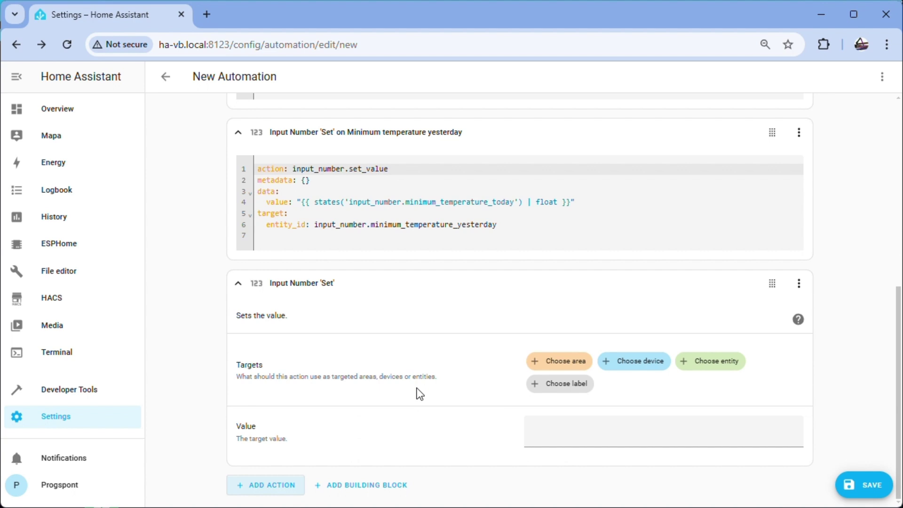
click(717, 370)
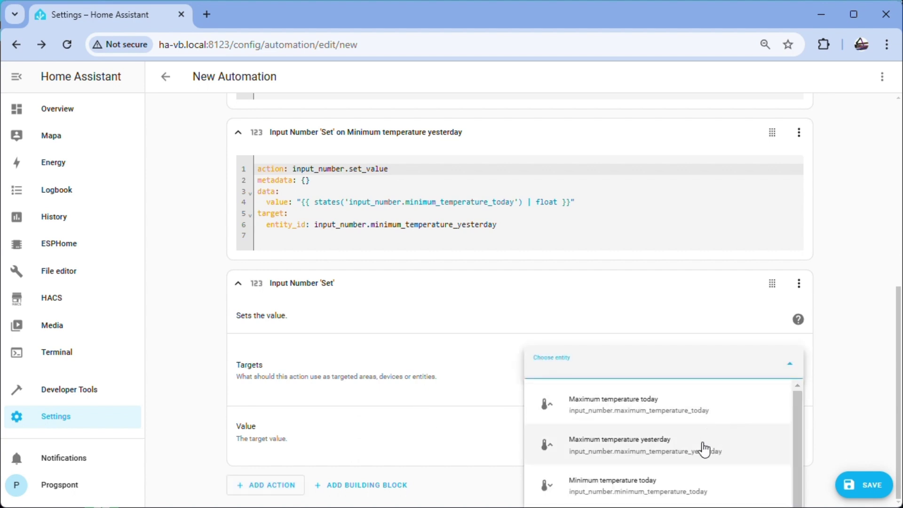
click(676, 407)
click(579, 457)
text(2)
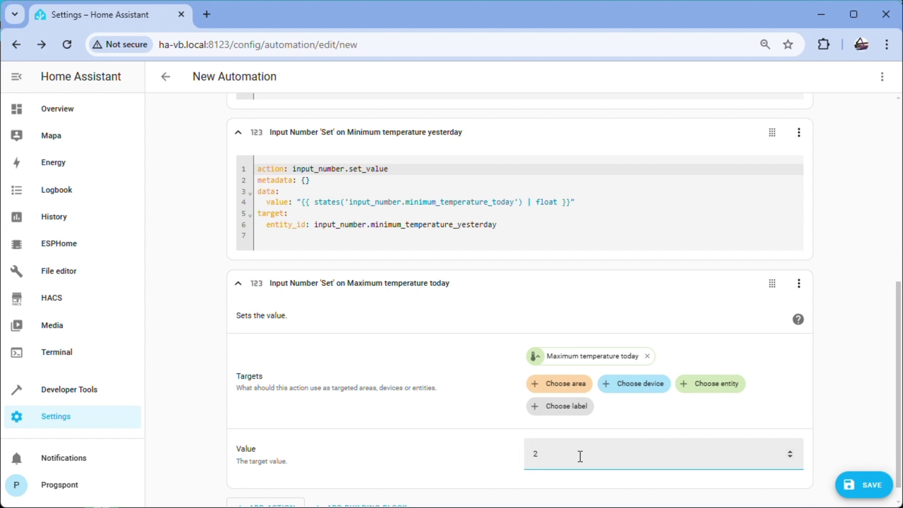
click(809, 287)
scroll(754, 468, down, 2)
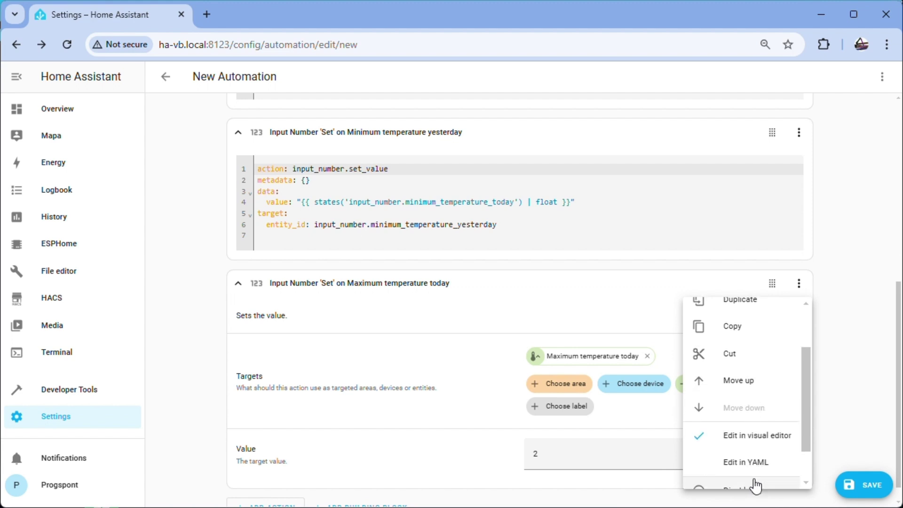
click(756, 464)
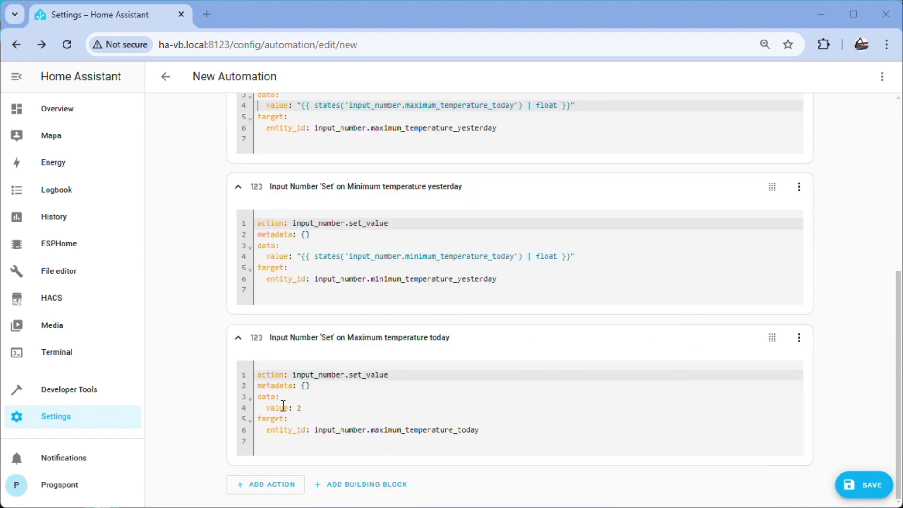
click(300, 409)
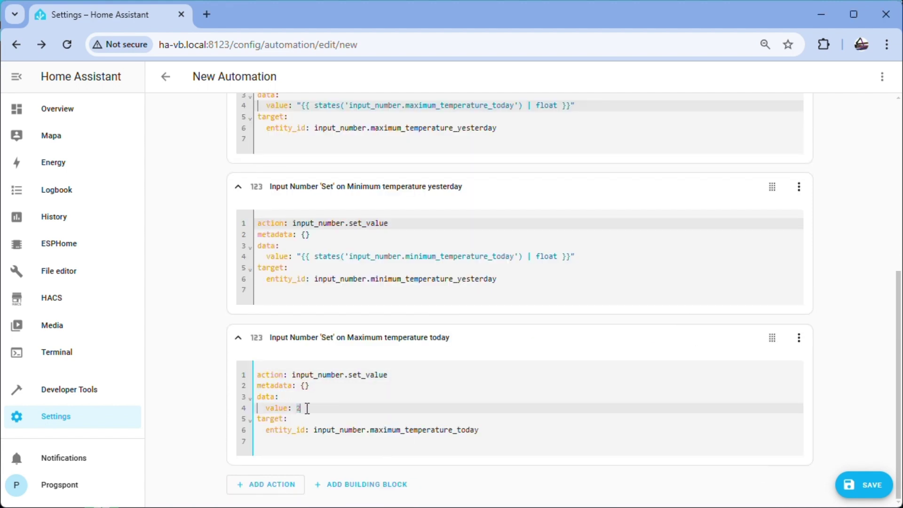
text("{{ states('sensor.t_exterior') | float }}")
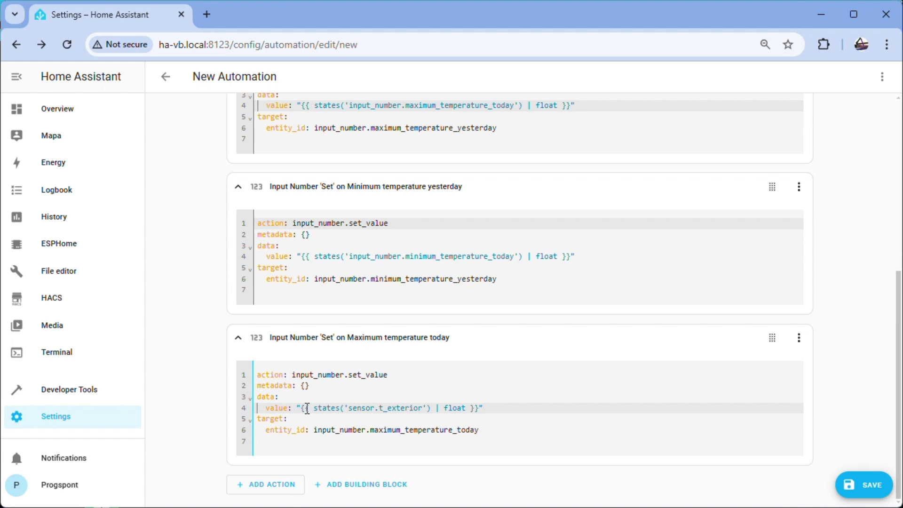
- Add an Input Number set action for Minimum temperature today, replacing value 2 with the t_exterior template
click(260, 487)
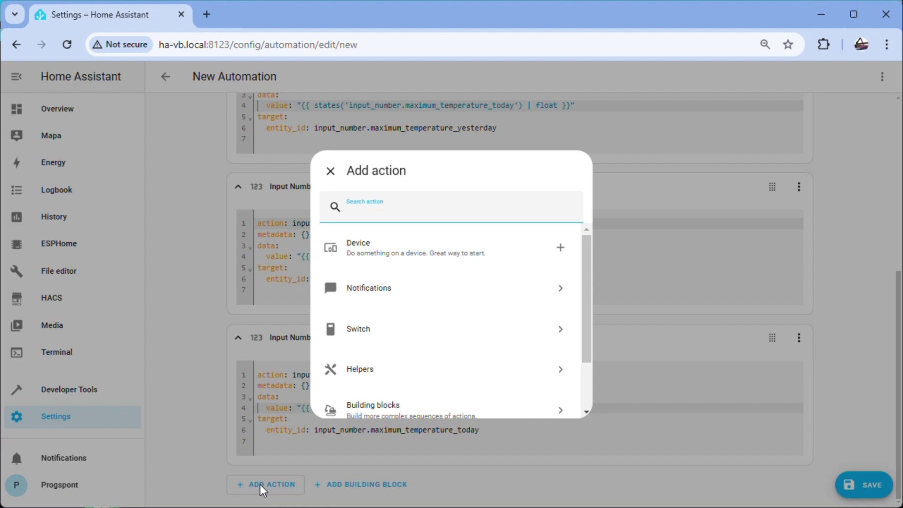
click(405, 374)
click(397, 404)
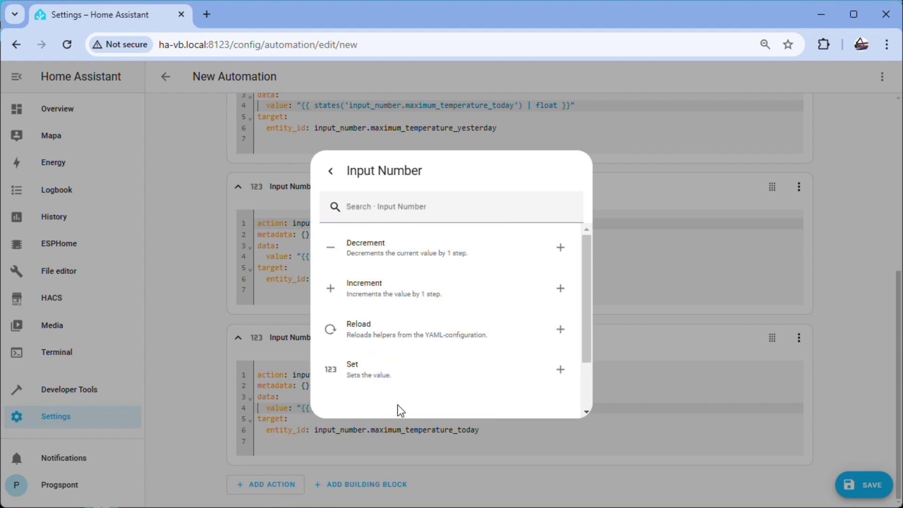
click(397, 371)
click(706, 361)
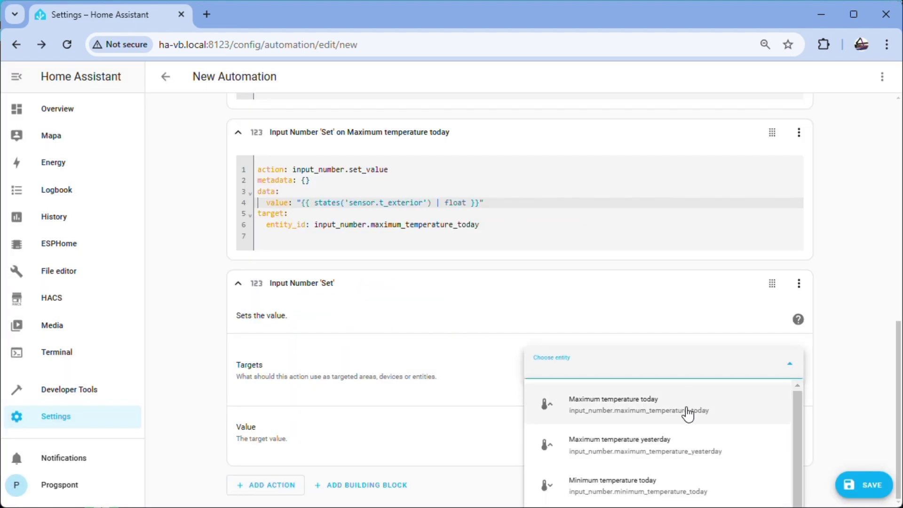
click(656, 487)
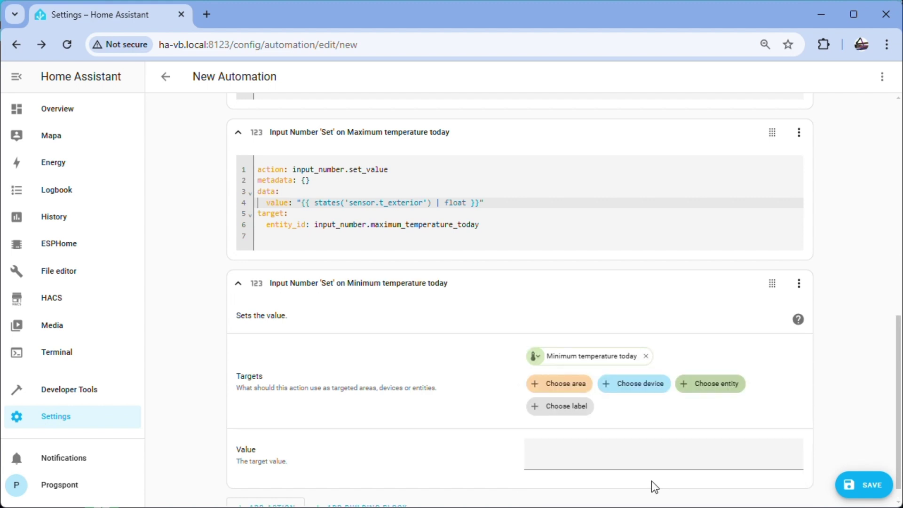
click(557, 458)
text(2)
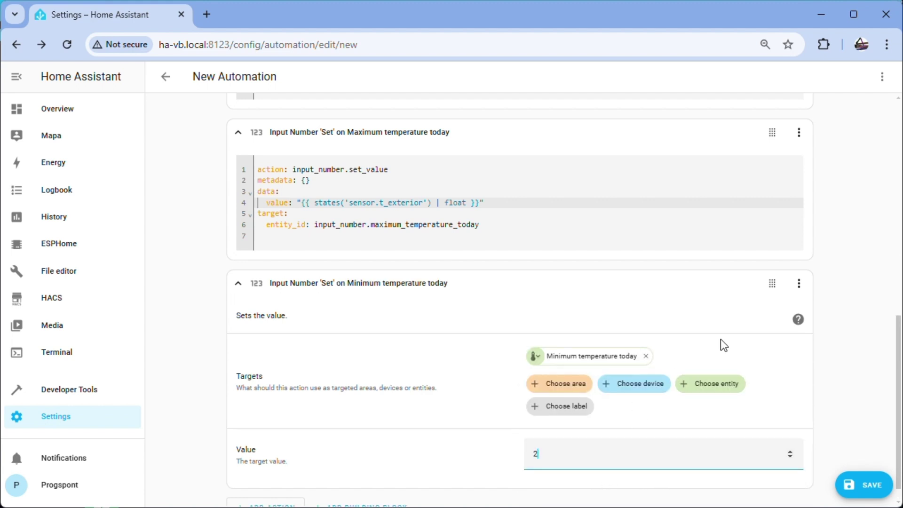
click(799, 283)
scroll(730, 452, down, 2)
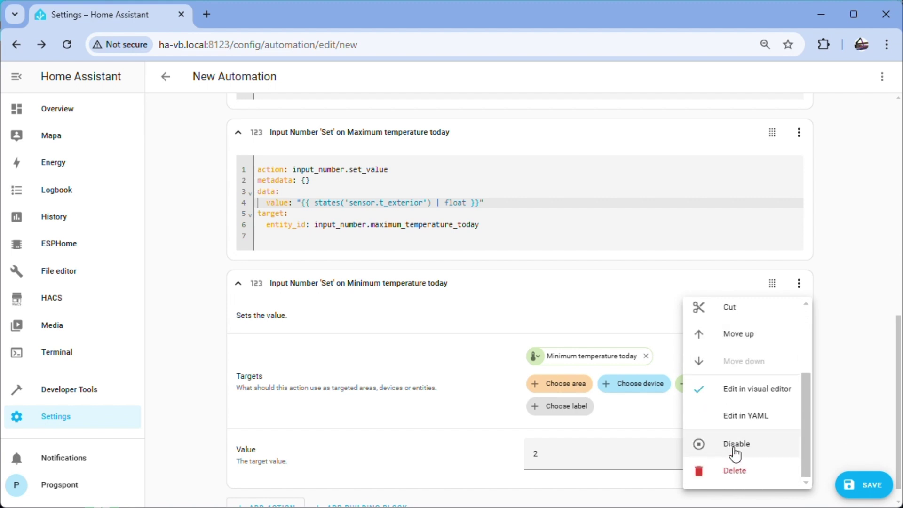
click(741, 417)
double_click(298, 410)
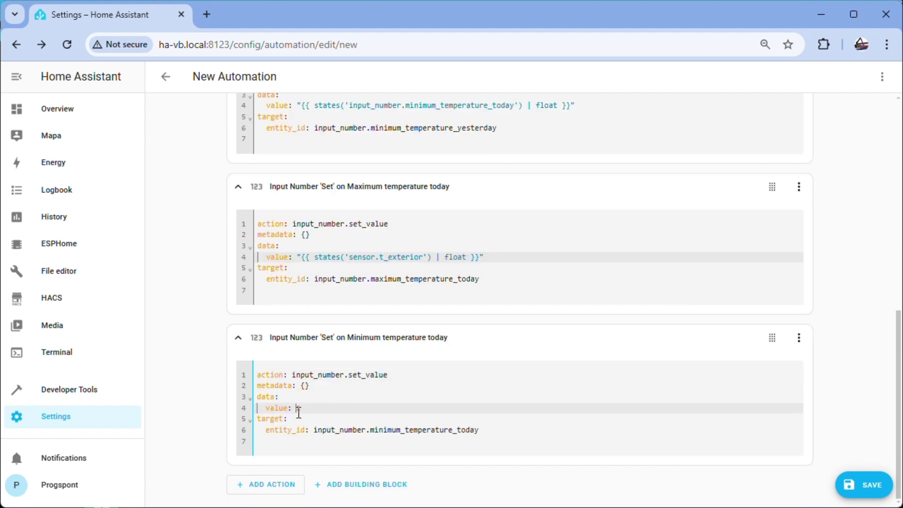
text("{{ states('sensor.t_exterior') | float }}")
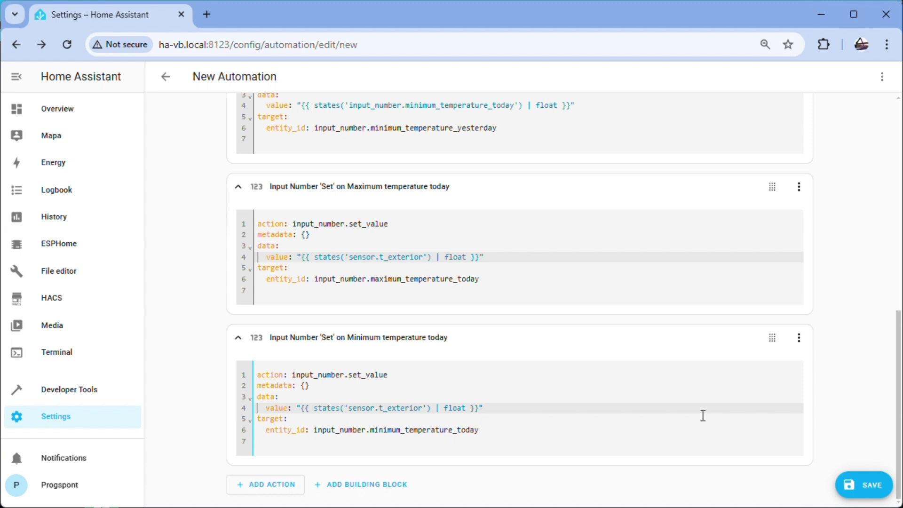
- Save the automation, replacing the default 'New Automation' name with ResetTempDay
click(869, 487)
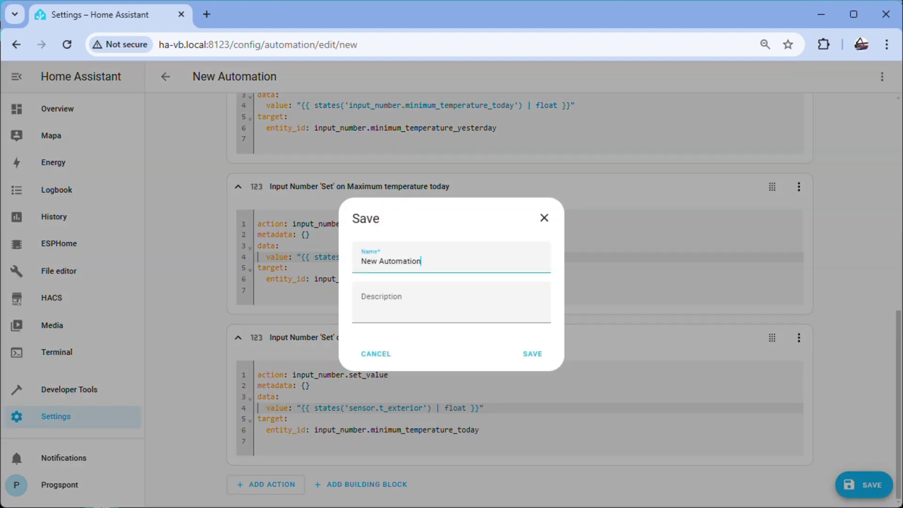
drag(424, 261, 363, 261)
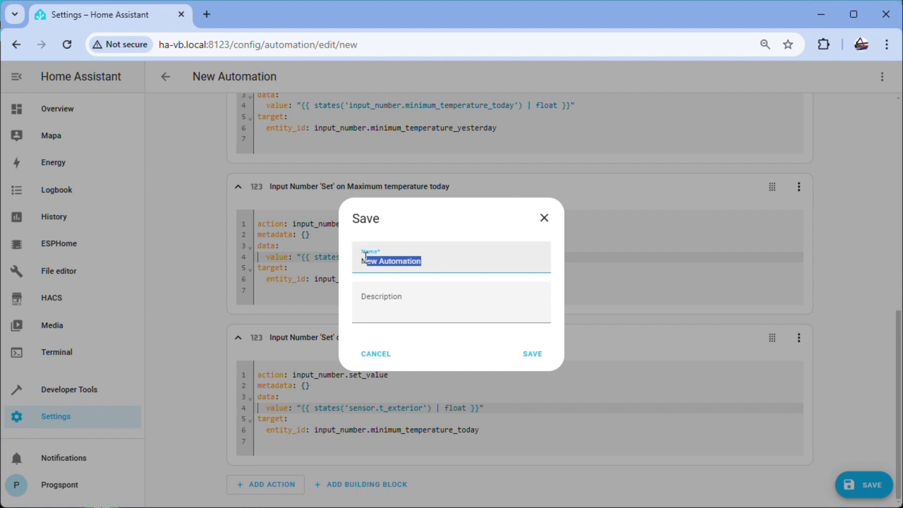
key(BackSpace)
text(ResetTempDay)
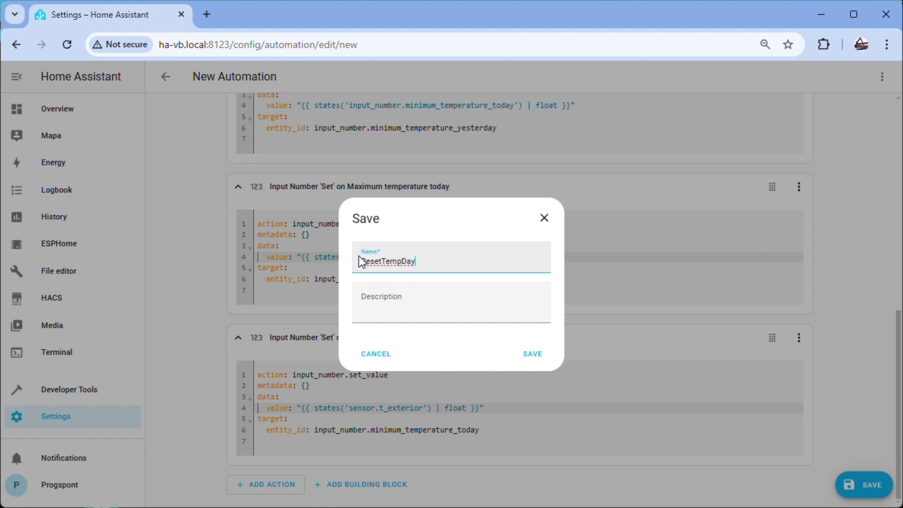
click(531, 354)
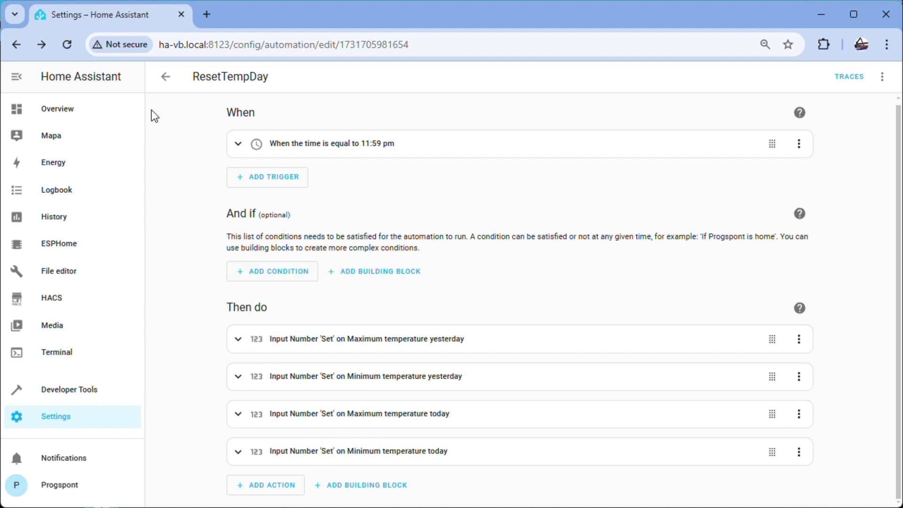
- Return to the automations list and run ResetTempDay manually from its menu
click(164, 78)
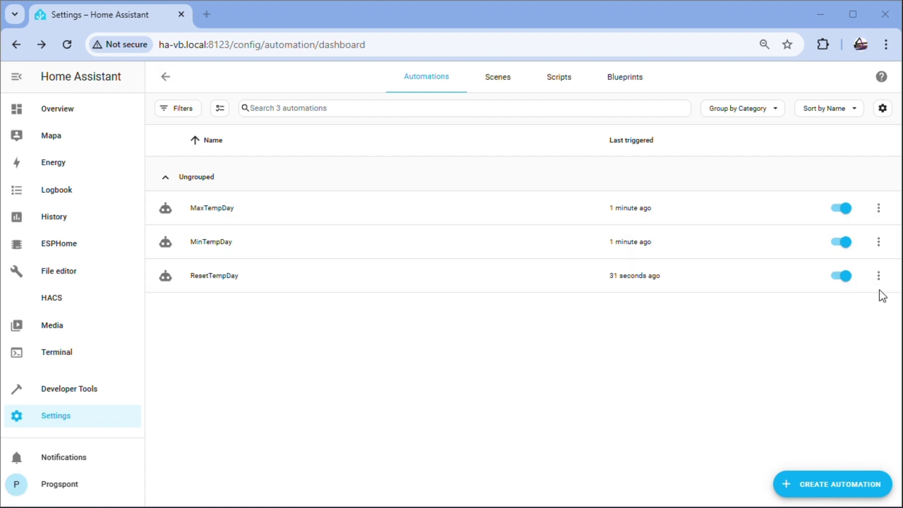
click(879, 277)
click(823, 406)
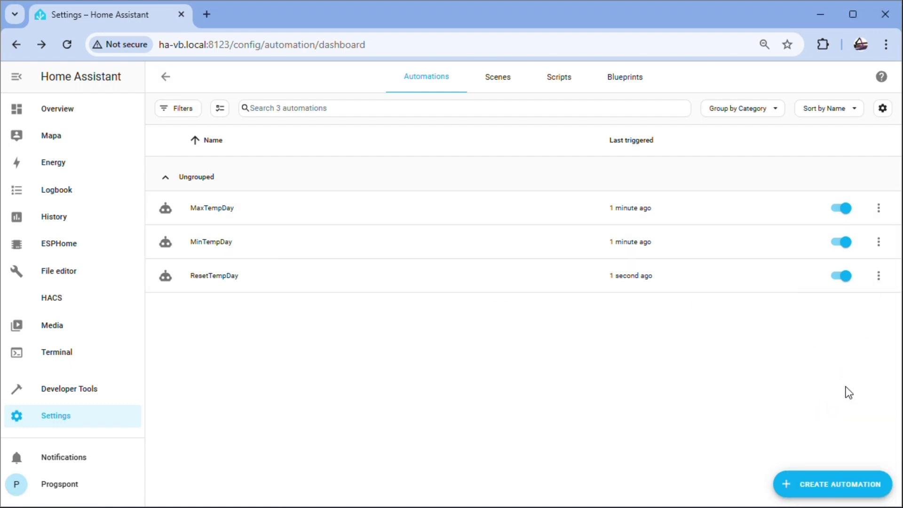
click(879, 276)
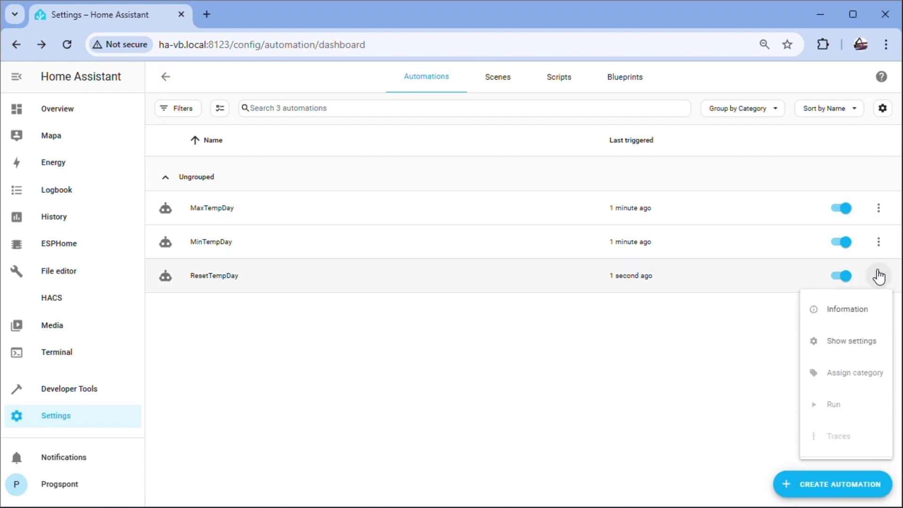
click(837, 412)
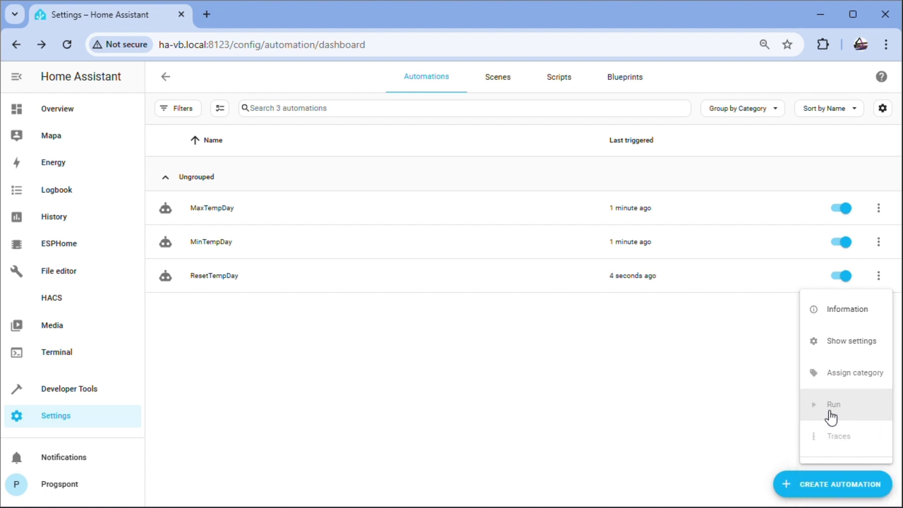
- Add an entity card for T Exterior to the Overview dashboard, replacing Sun Pròxima alba
click(32, 114)
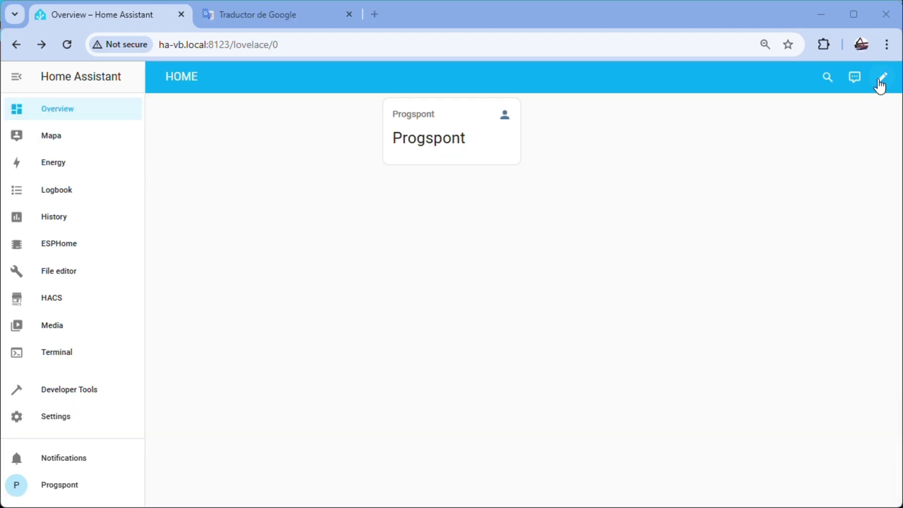
click(882, 78)
click(409, 189)
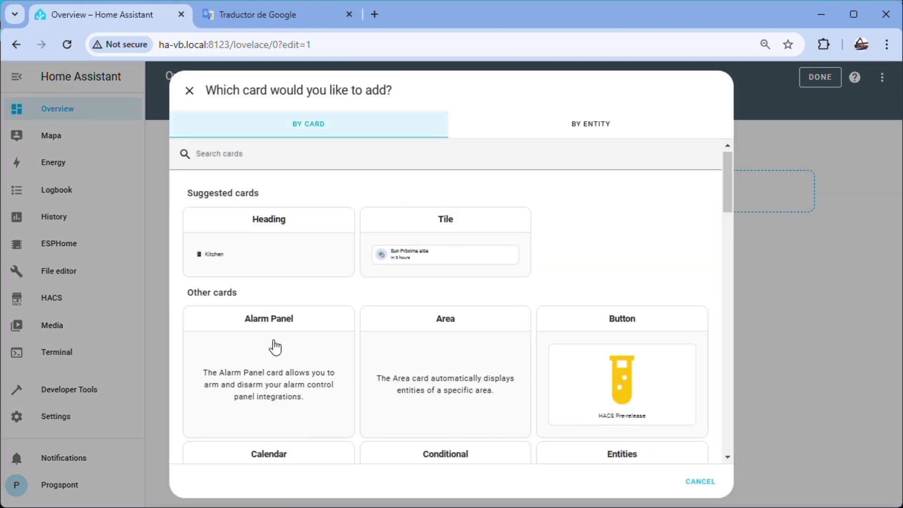
scroll(268, 318, down, 3)
scroll(272, 303, down, 2)
click(276, 282)
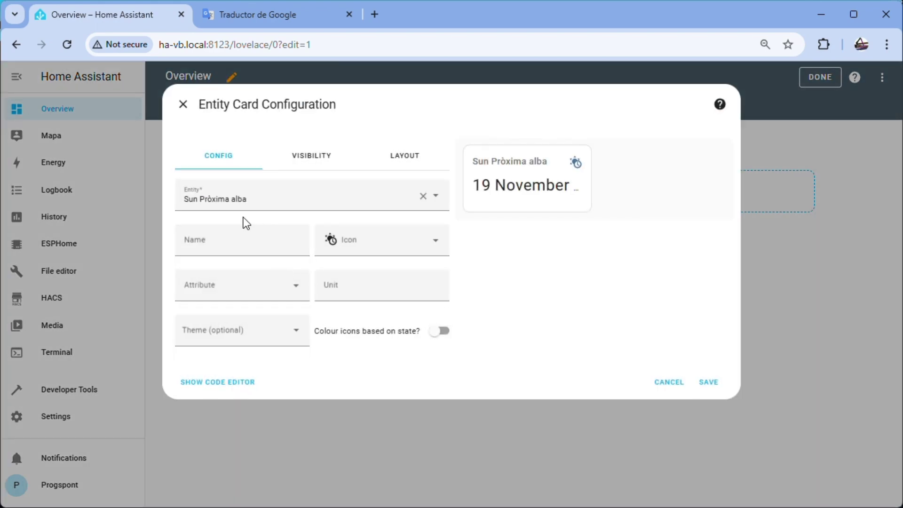
click(245, 198)
drag(245, 198, 170, 201)
text(T)
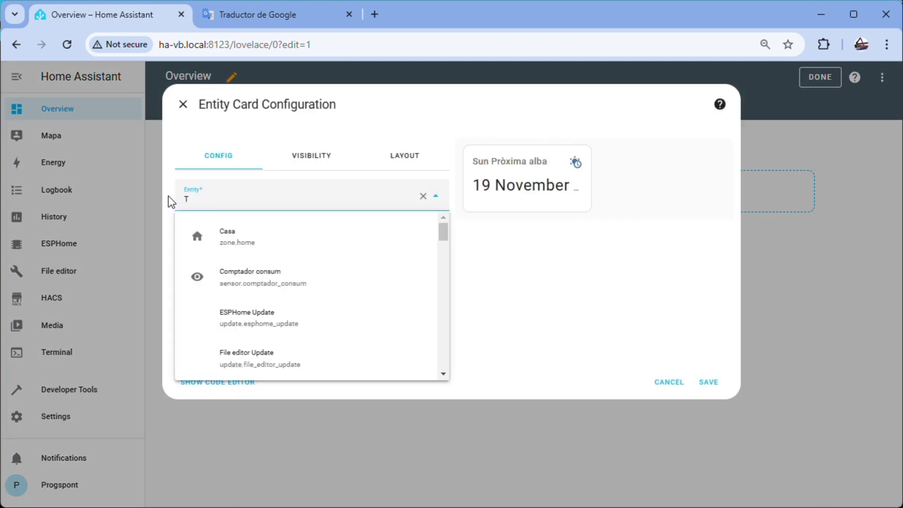
click(273, 291)
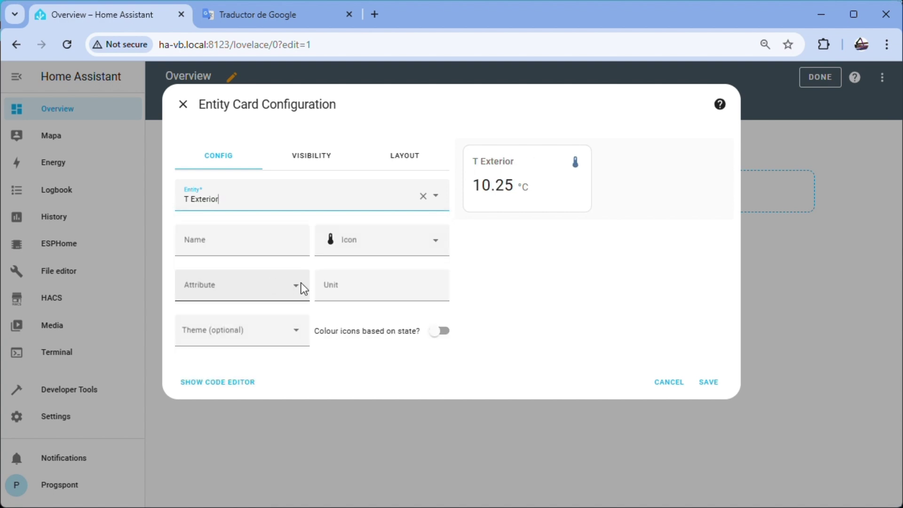
click(709, 383)
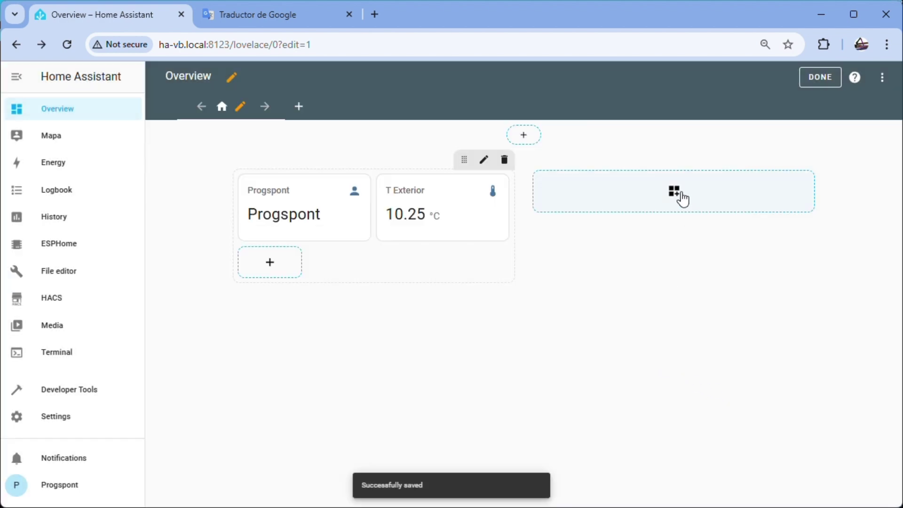
- In a new section, add a glance card for Maximum temperature today and yesterday
click(681, 198)
click(443, 228)
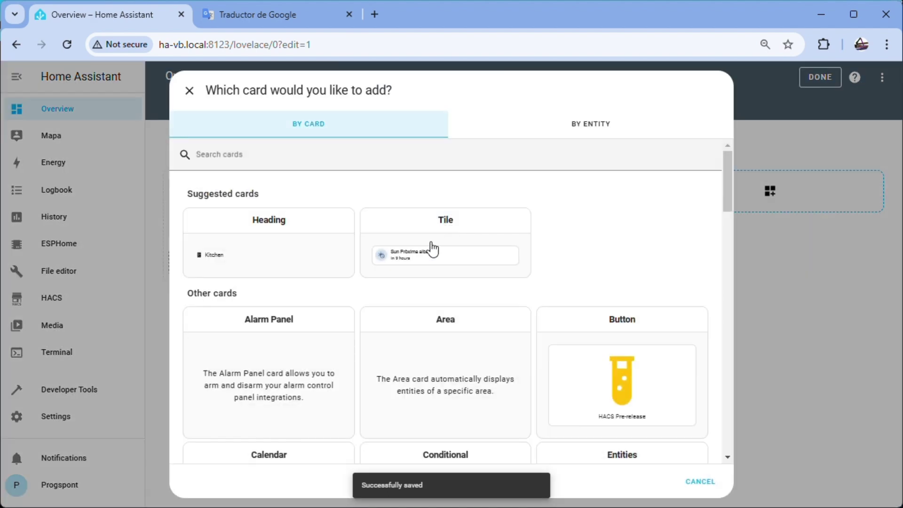
scroll(308, 282, down, 1)
scroll(308, 282, down, 5)
scroll(296, 297, down, 1)
click(297, 295)
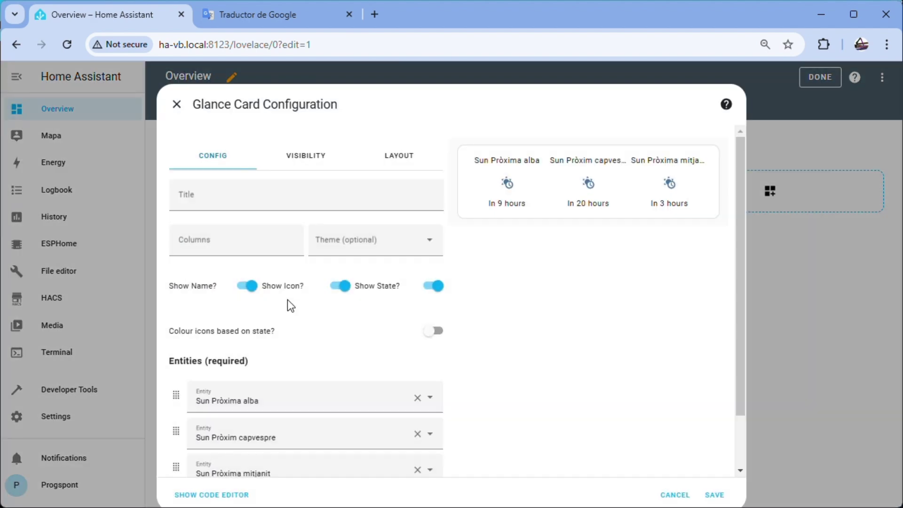
drag(261, 403, 188, 398)
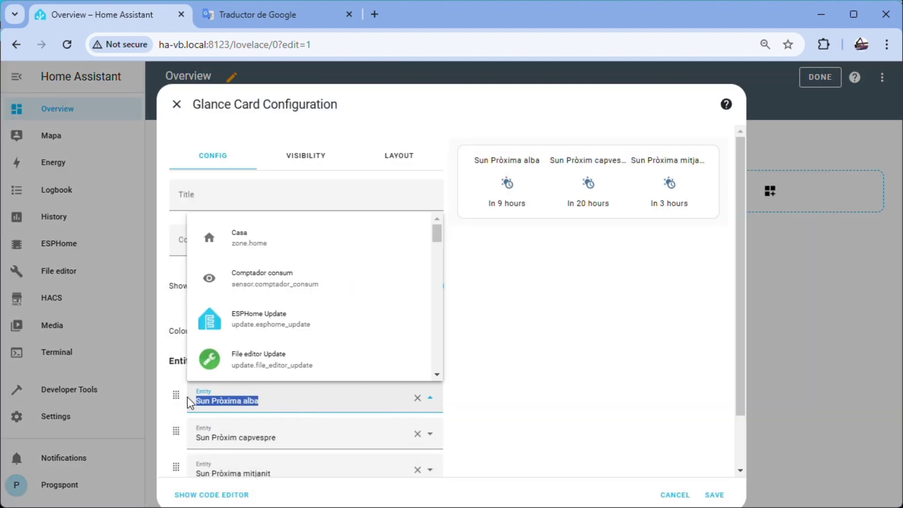
text(MAX)
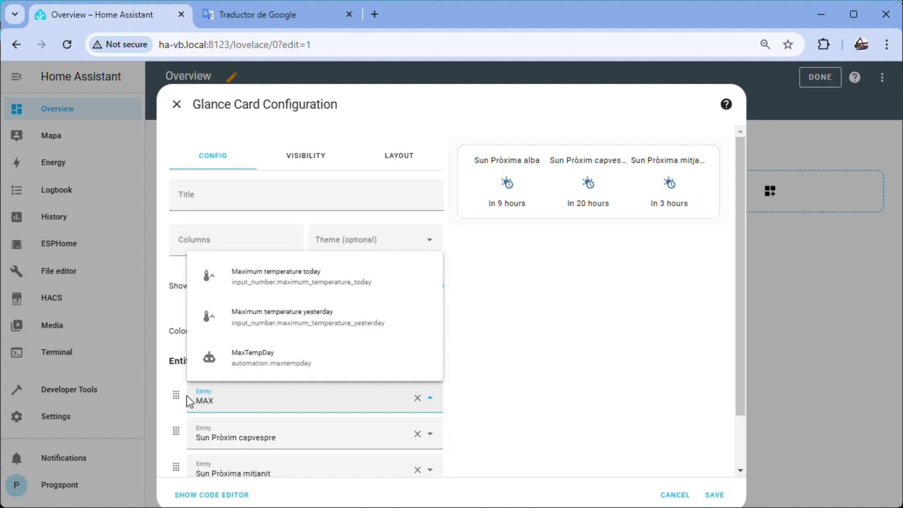
click(303, 294)
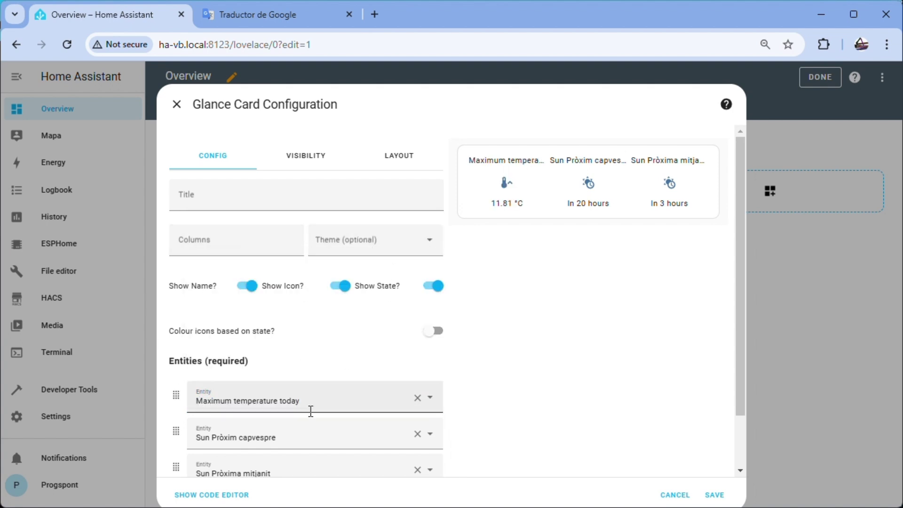
drag(282, 437, 193, 433)
text(M)
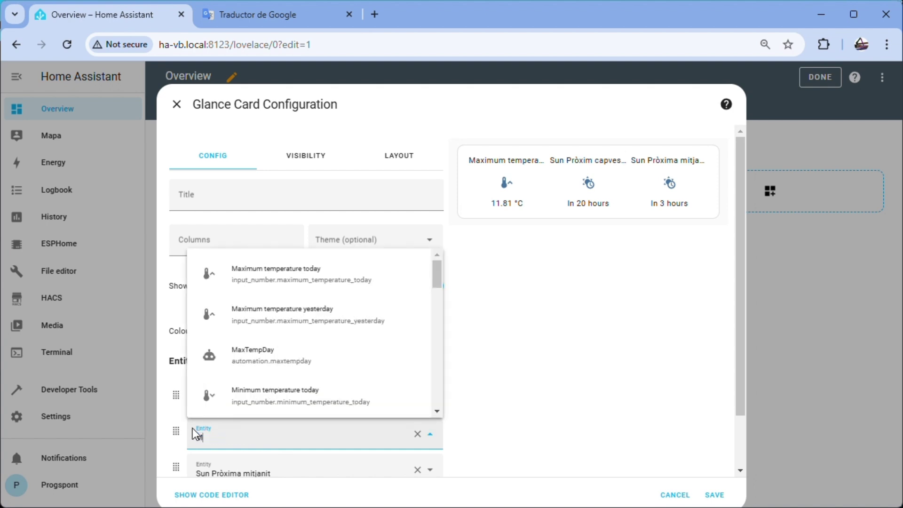
text(AX)
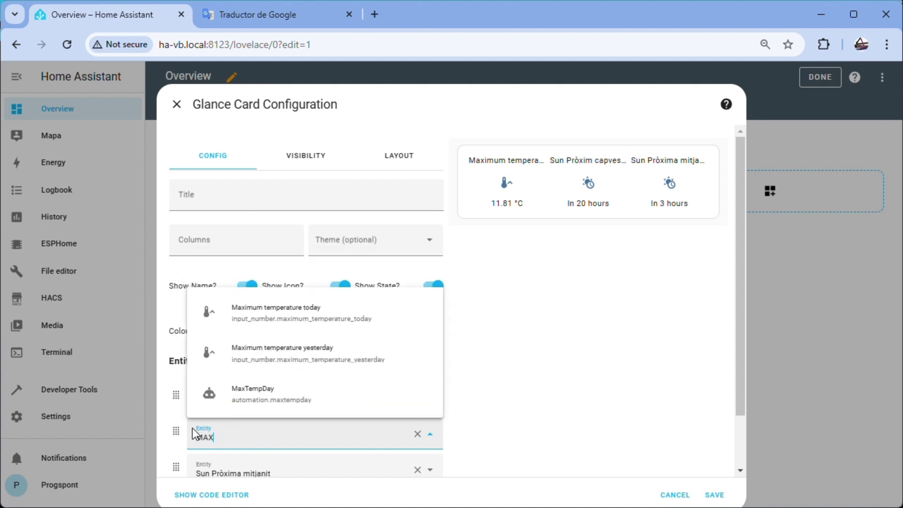
click(303, 356)
scroll(353, 381, down, 2)
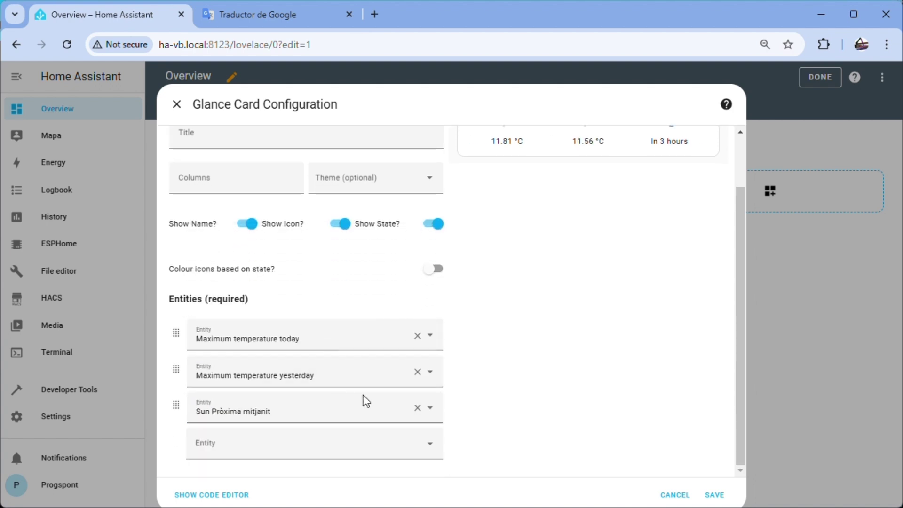
click(416, 408)
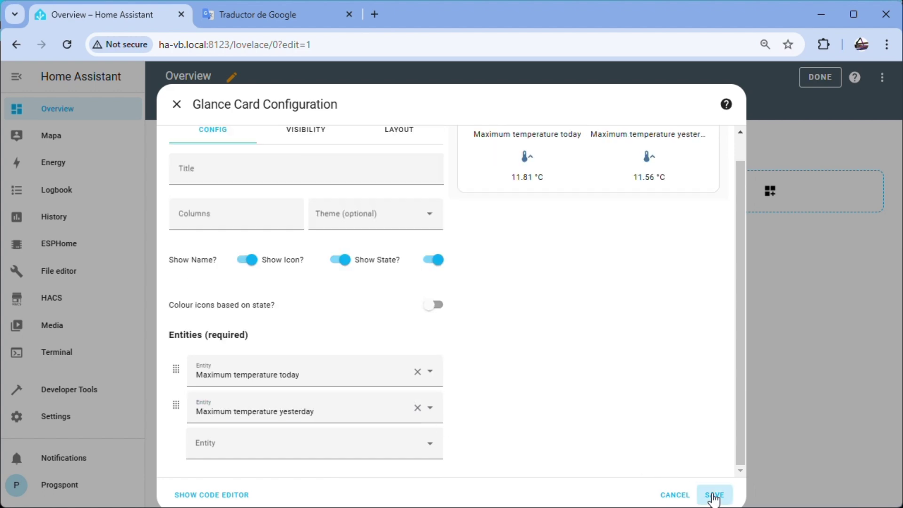
click(714, 494)
- Add a glance card for Minimum temperature today and yesterday, dropping Sun Pròxima mitjanit
click(440, 303)
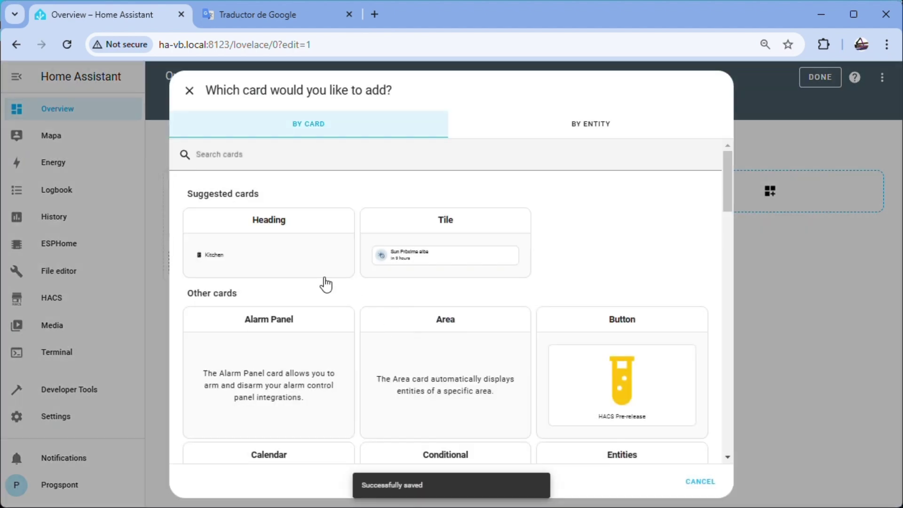
scroll(302, 269, down, 4)
scroll(296, 310, down, 2)
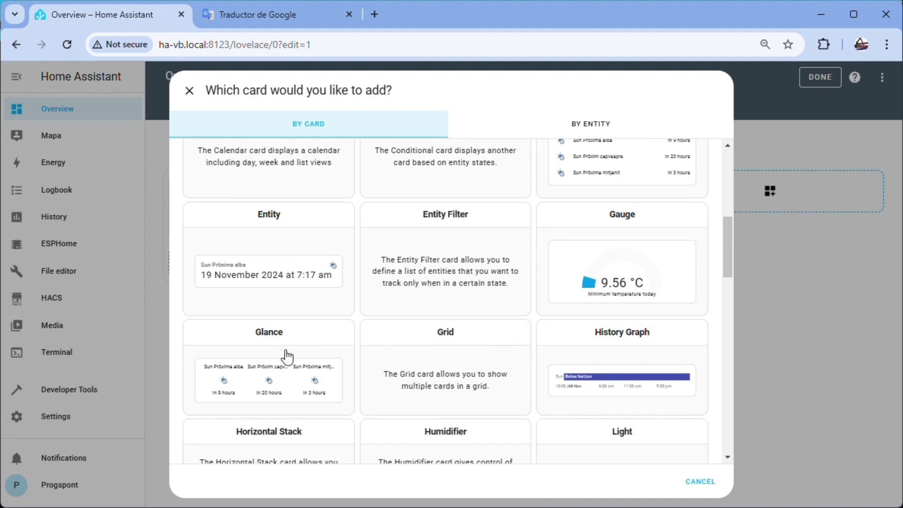
click(281, 373)
triple_click(273, 406)
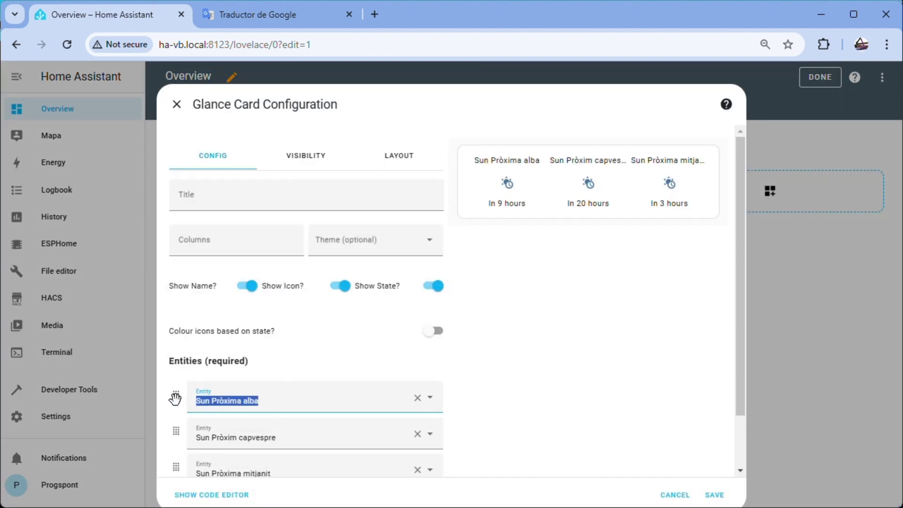
text(mlN)
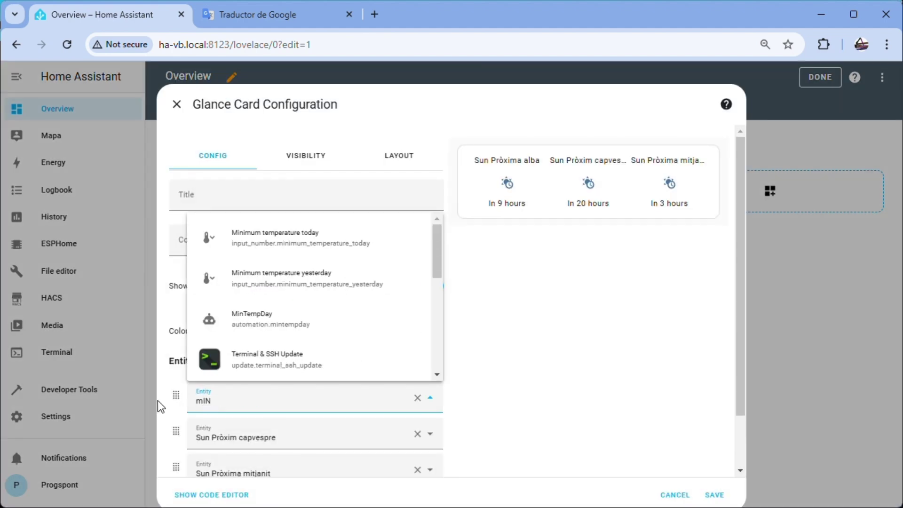
click(264, 237)
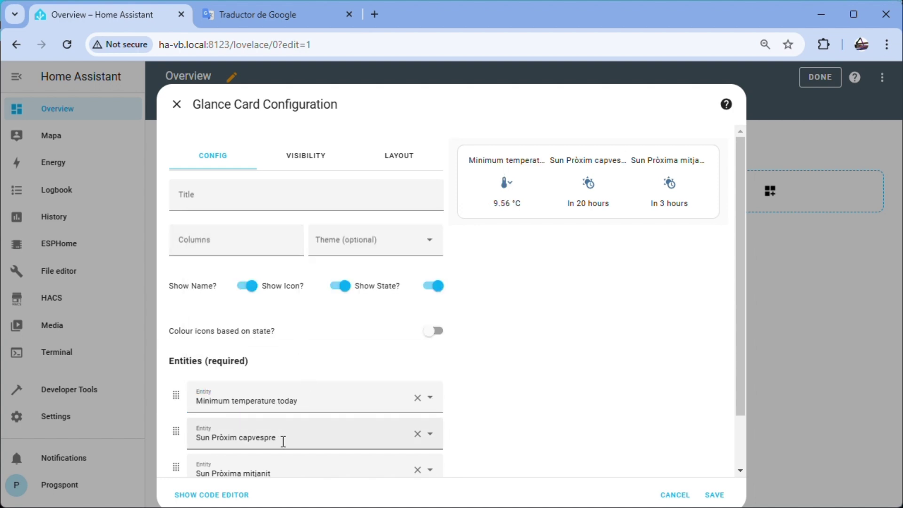
drag(277, 438, 190, 439)
text(MIN)
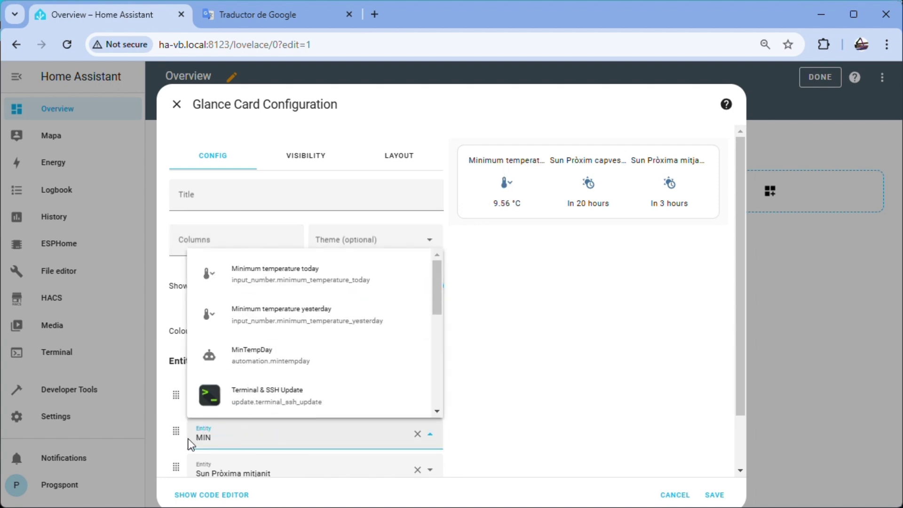
click(296, 316)
scroll(295, 316, down, 1)
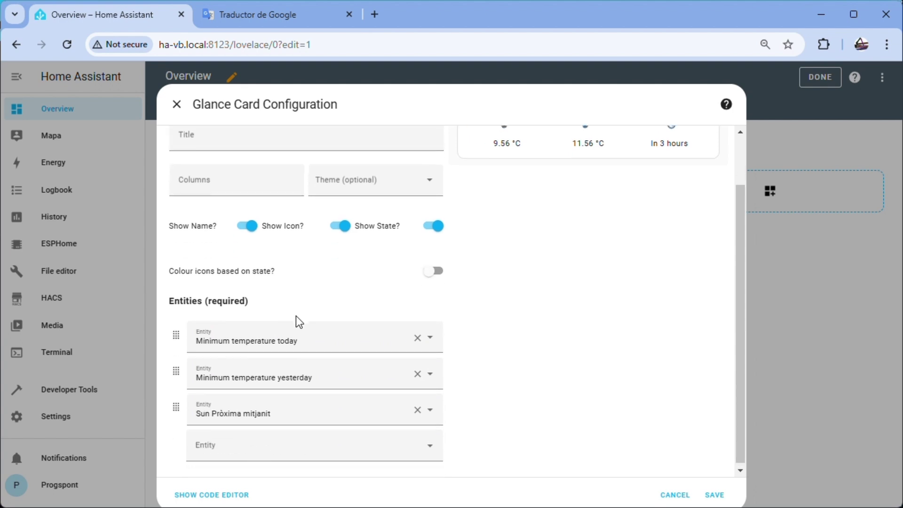
click(417, 409)
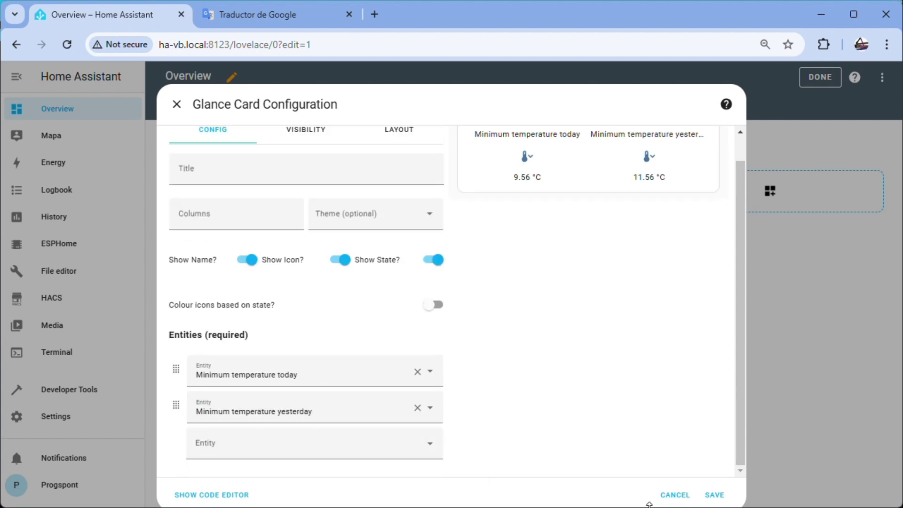
click(714, 495)
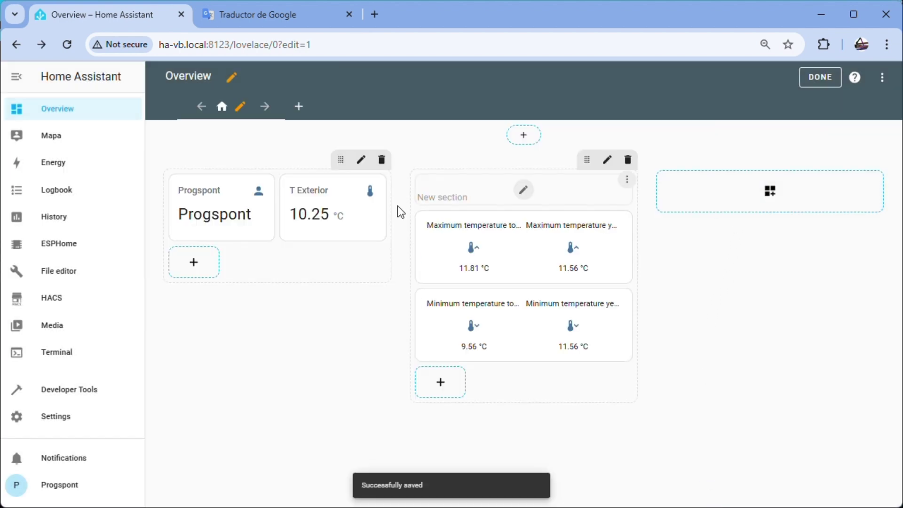
- Delete the New section heading, then add a third section and delete its heading
click(627, 184)
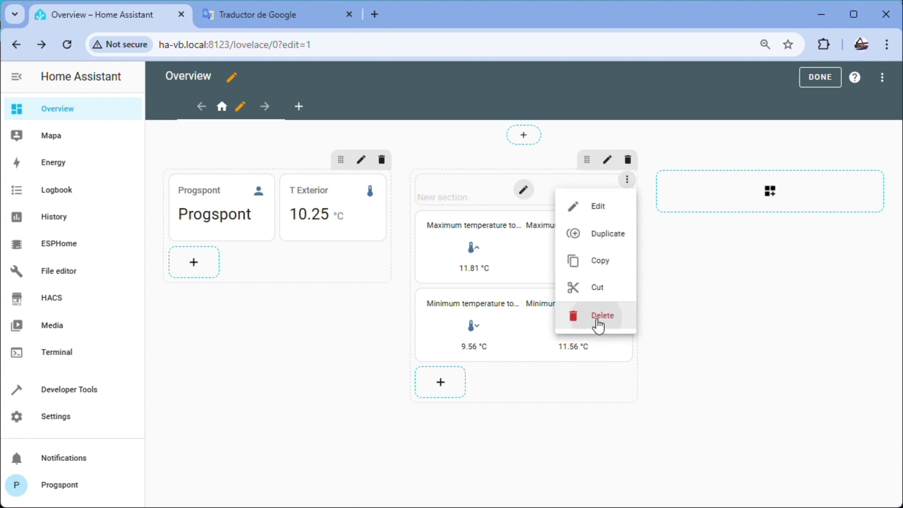
click(595, 321)
click(767, 196)
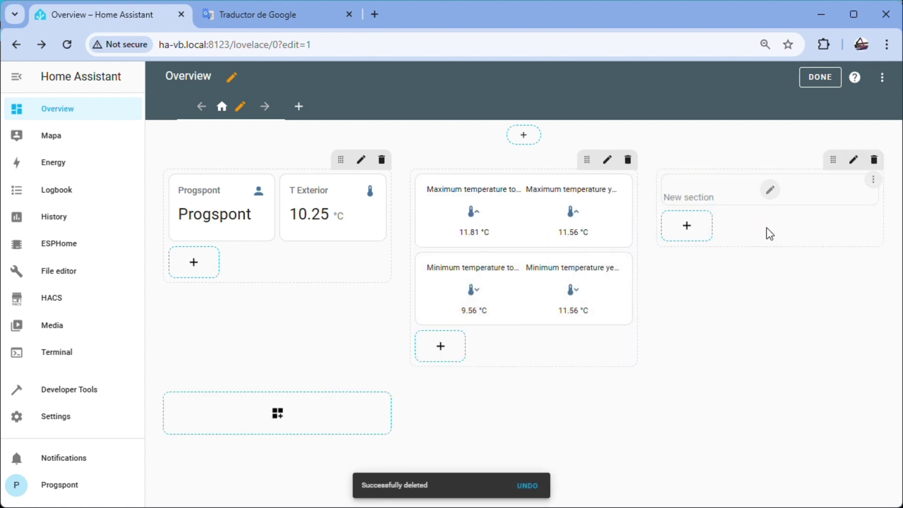
click(873, 182)
click(851, 312)
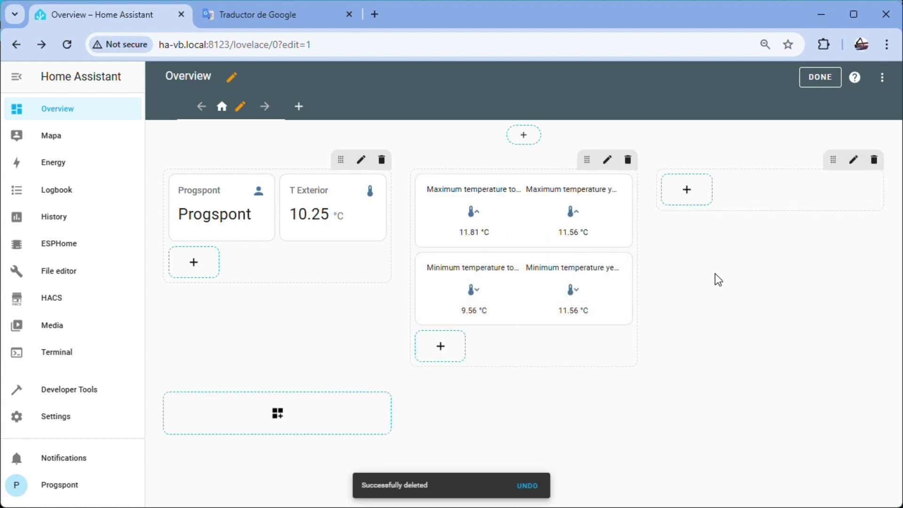
click(690, 194)
scroll(639, 234, down, 5)
- Save a history graph card of T Exterior and today's maximum and minimum temperatures
click(630, 400)
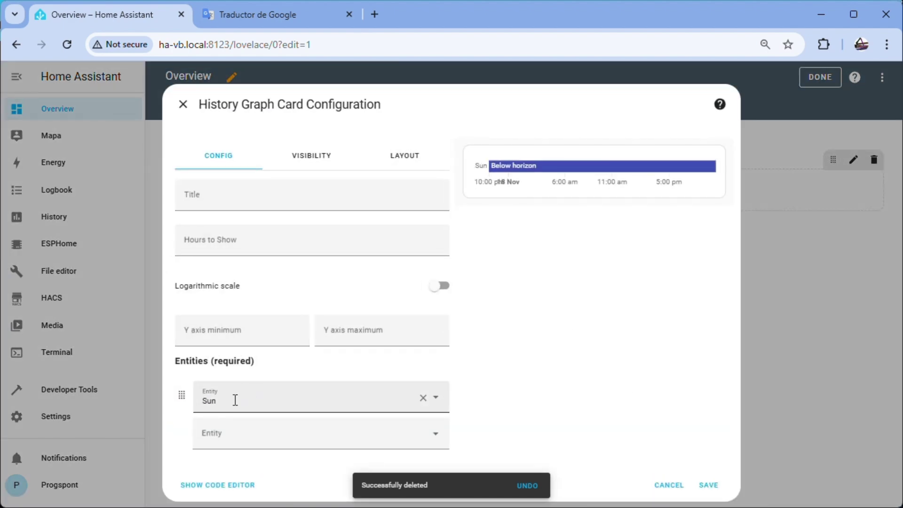
drag(234, 399, 211, 404)
double_click(211, 404)
key(BackSpace)
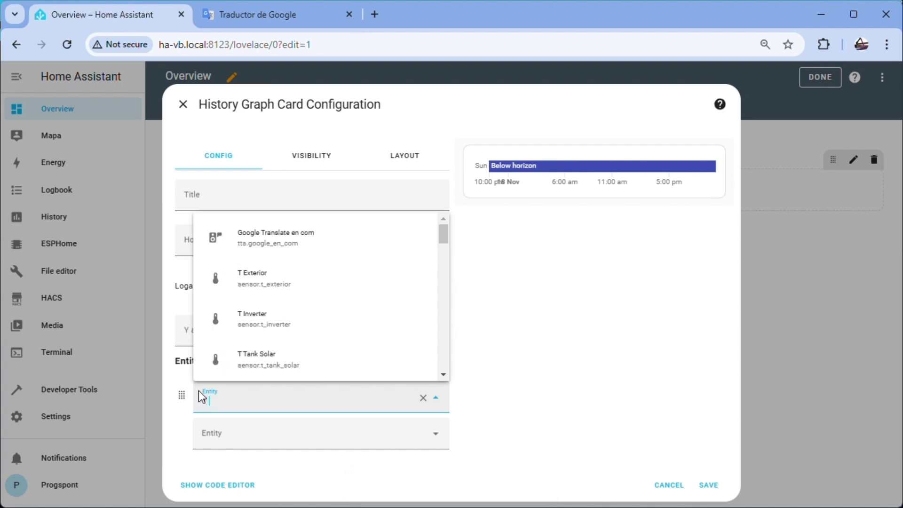
text(T)
click(302, 279)
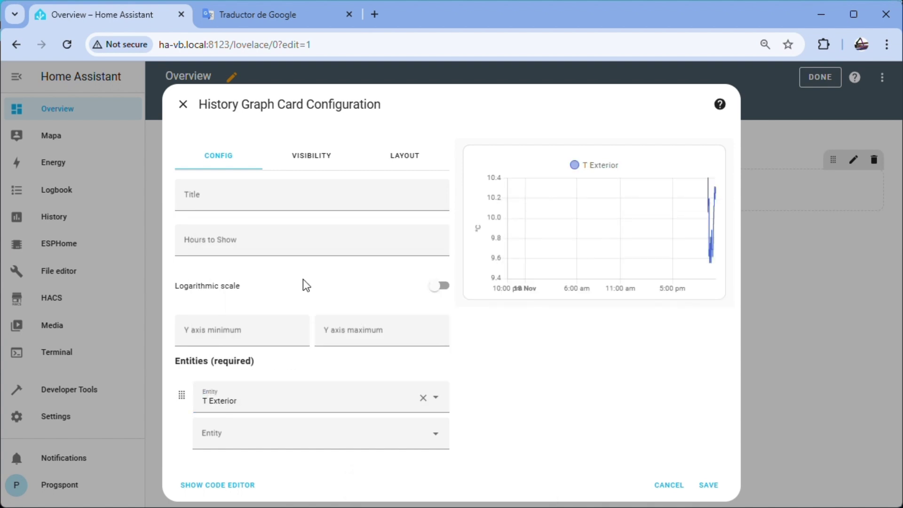
click(254, 427)
text(MAX)
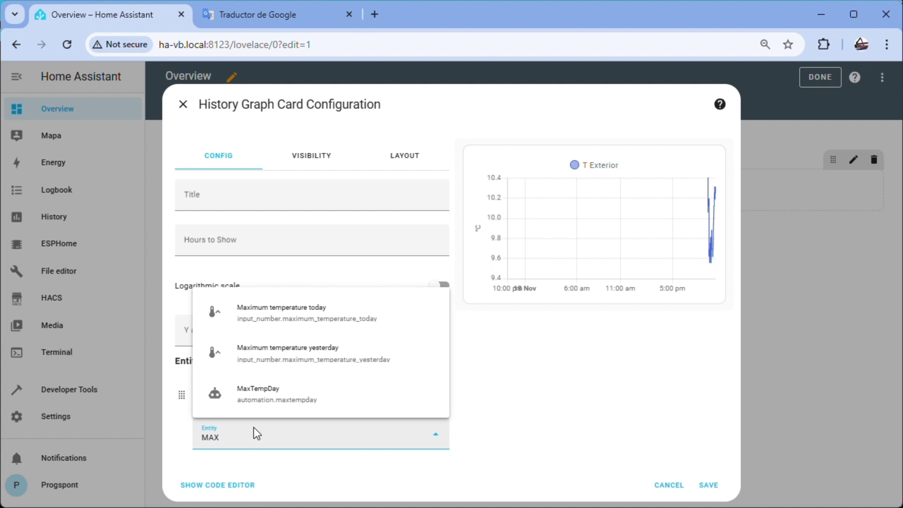
click(304, 319)
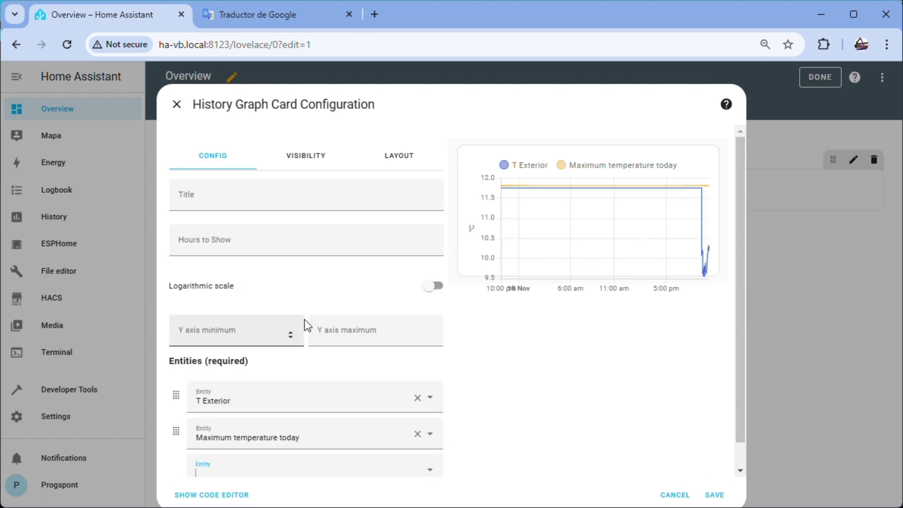
click(266, 469)
text(MIN)
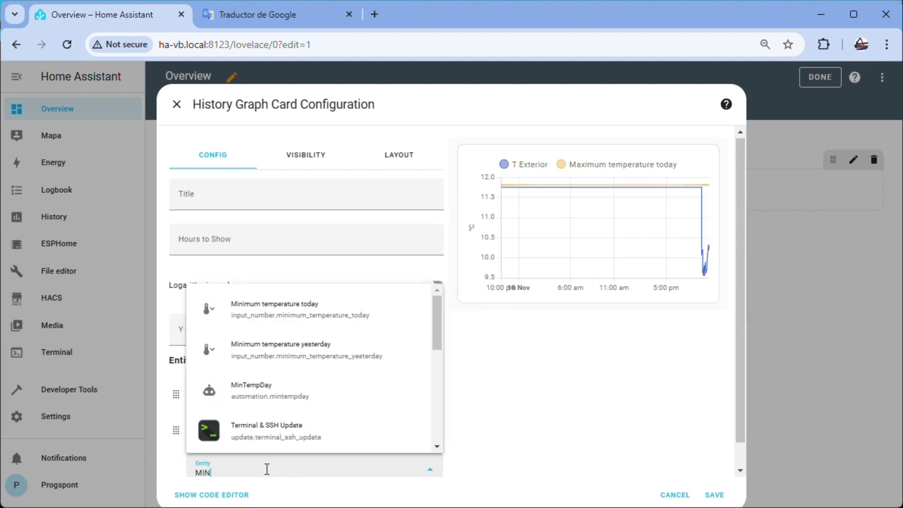
click(314, 316)
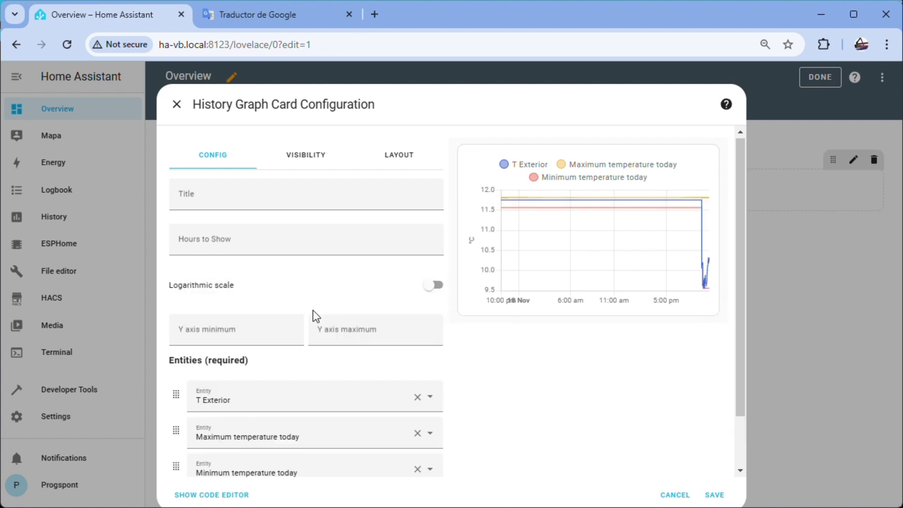
click(714, 495)
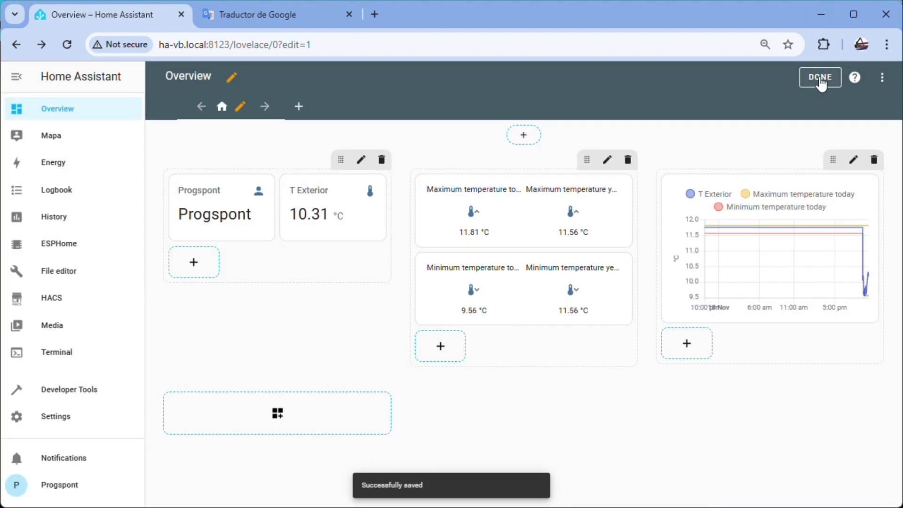
- Exit dashboard edit mode with Done to view the finished Overview
click(820, 80)
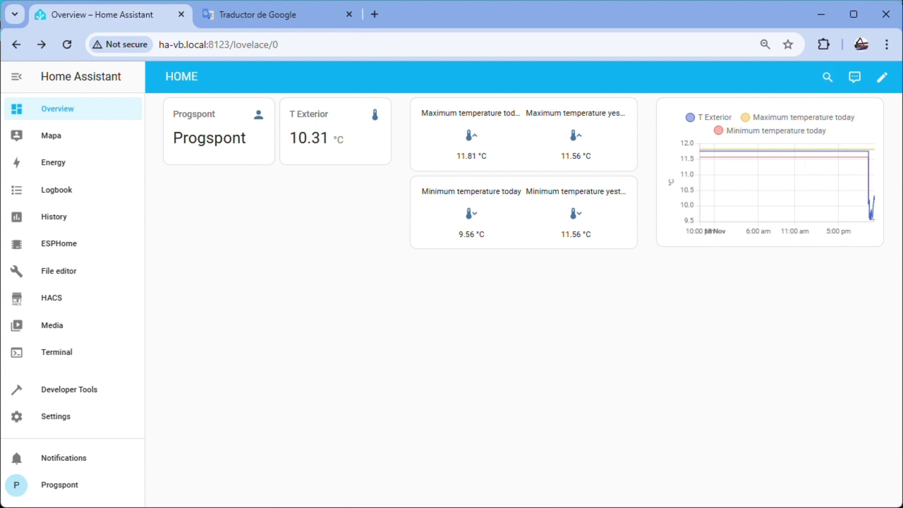